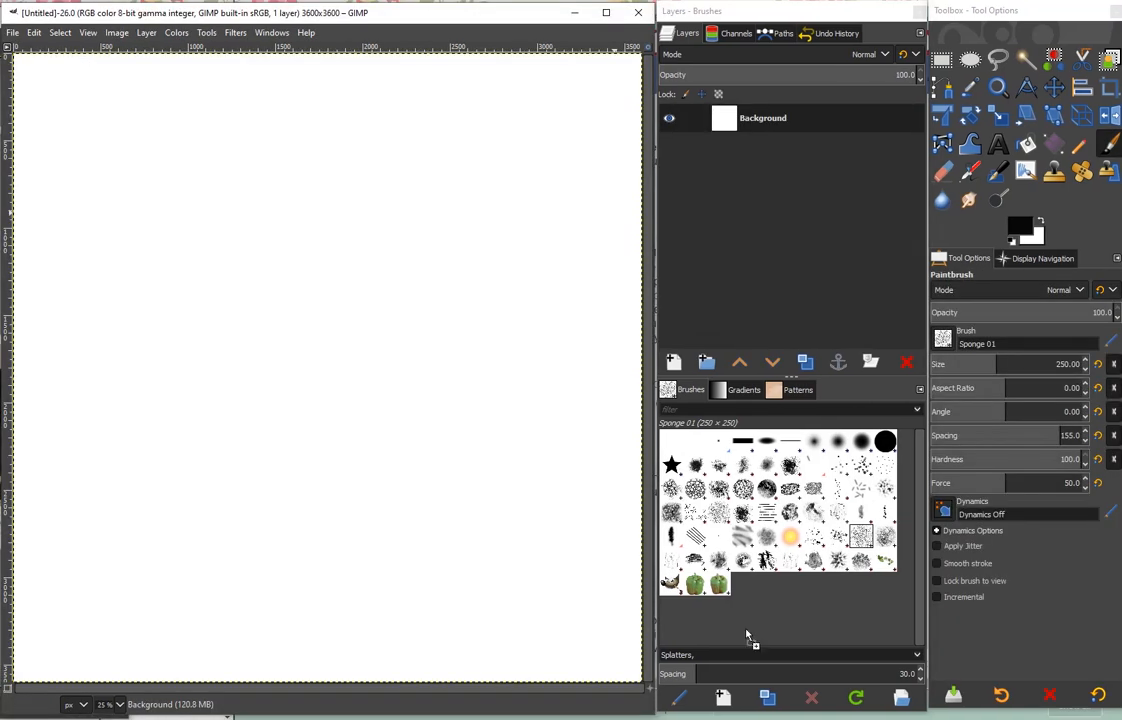
- Add the ponytails_TheLittleThings_cs5.jpg paper, the kit's embellishments and the photos to the blank canvas as separate layers
drag(745, 635, 420, 490)
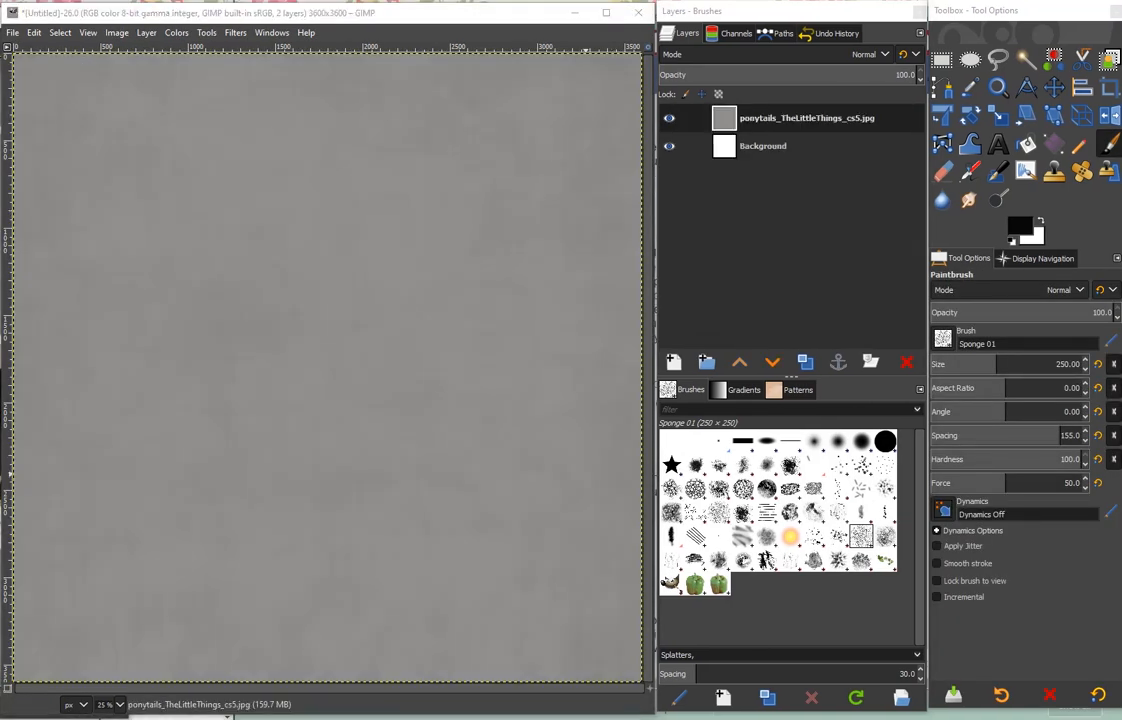
drag(313, 462, 313, 462)
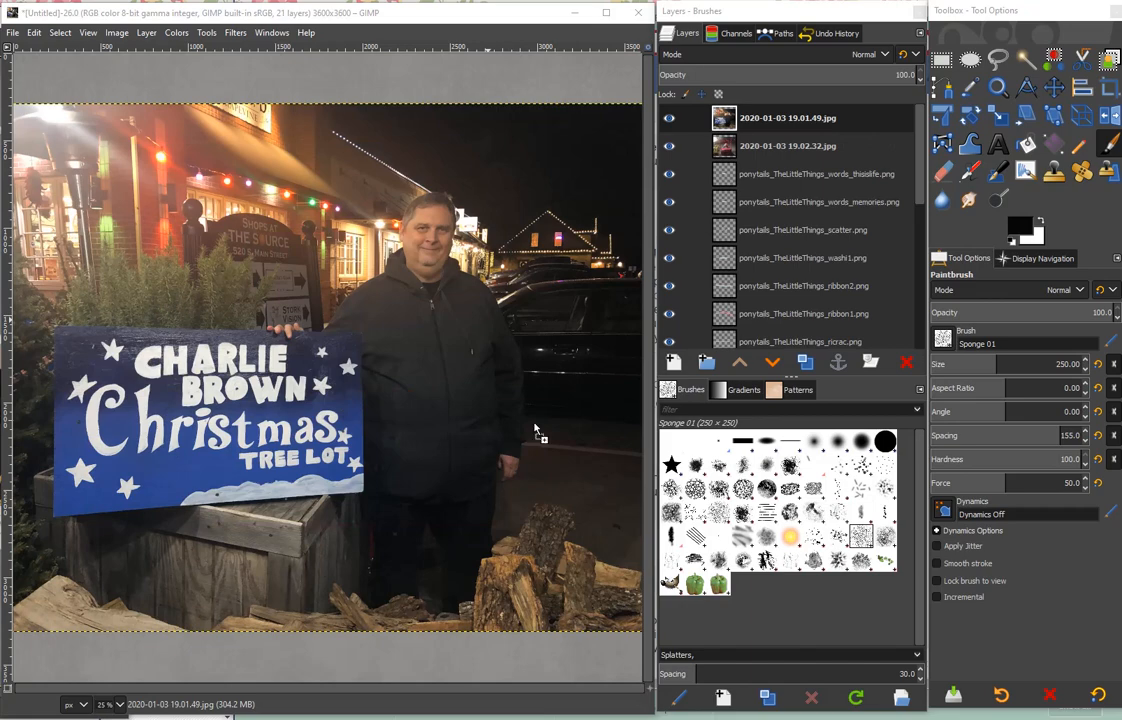
- Duplicate the ponytails_TheLittleThings_frame.png layer twice and stack one frame directly above each of the three photo layers
scroll(907, 202, down, 3)
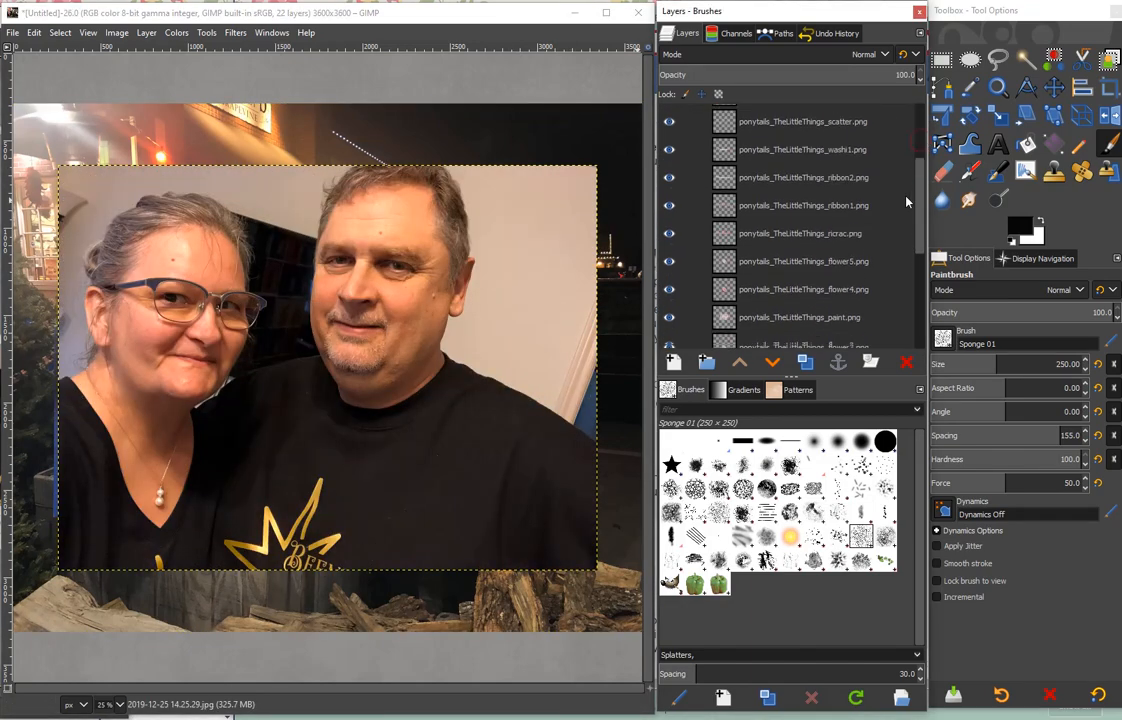
scroll(900, 240, down, 3)
drag(816, 280, 752, 222)
click(806, 365)
click(806, 365)
drag(790, 148, 786, 245)
scroll(815, 200, down, 5)
key(m)
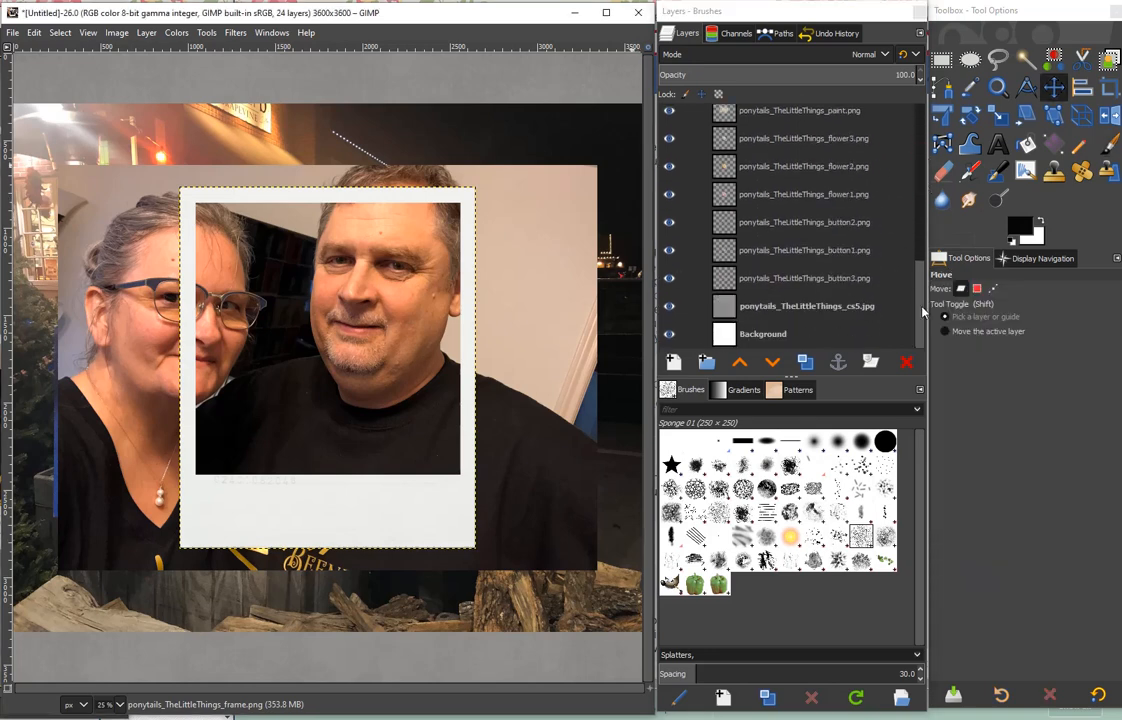
scroll(815, 200, up, 5)
click(815, 122)
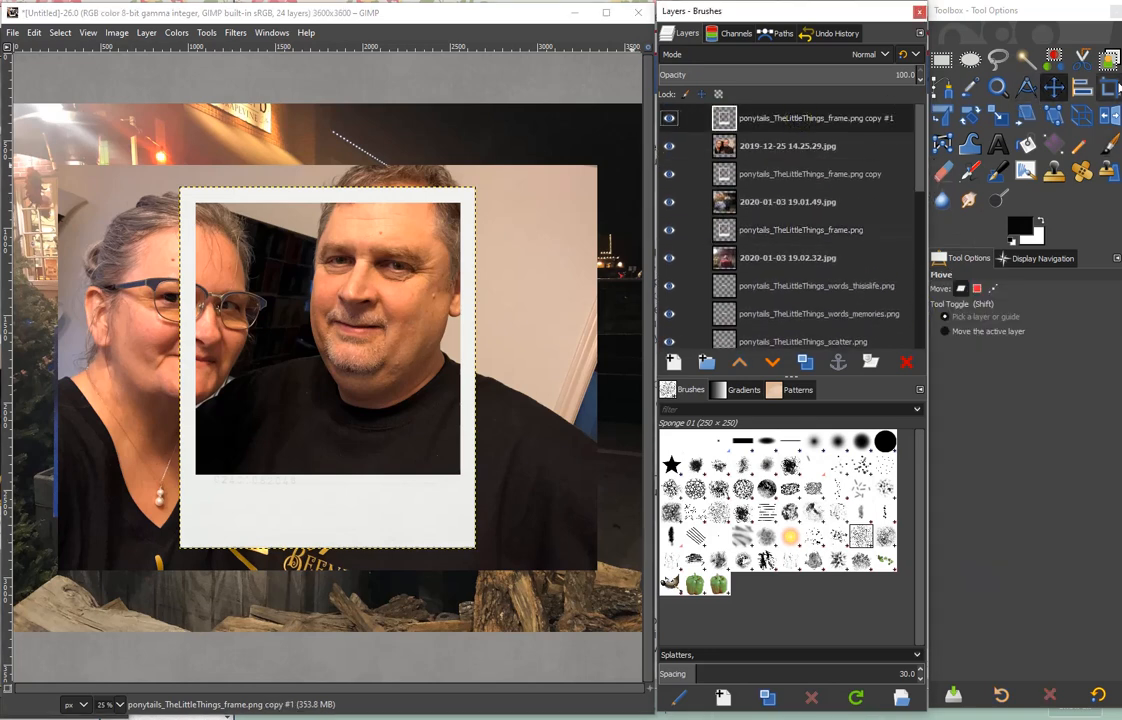
- Scale the 2019-12-25 14.25.29.jpg photo layer down proportionally to about 2278 × 1711 px
click(845, 146)
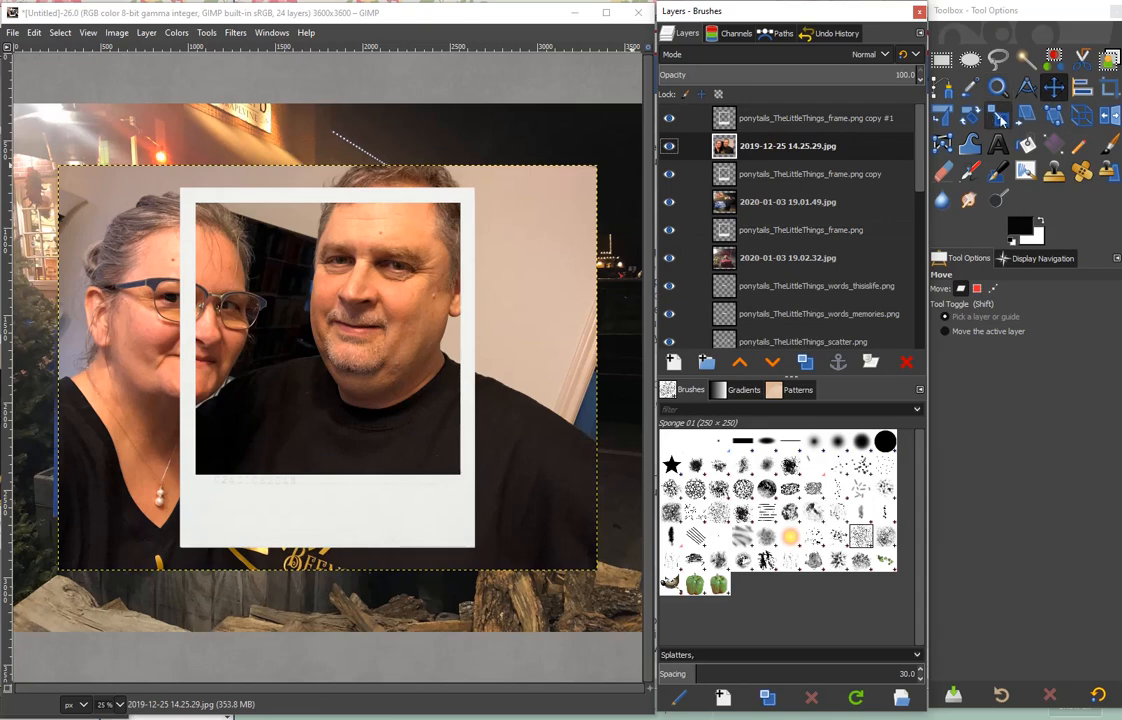
key(shift+s)
click(582, 190)
drag(593, 172, 471, 270)
key(Return)
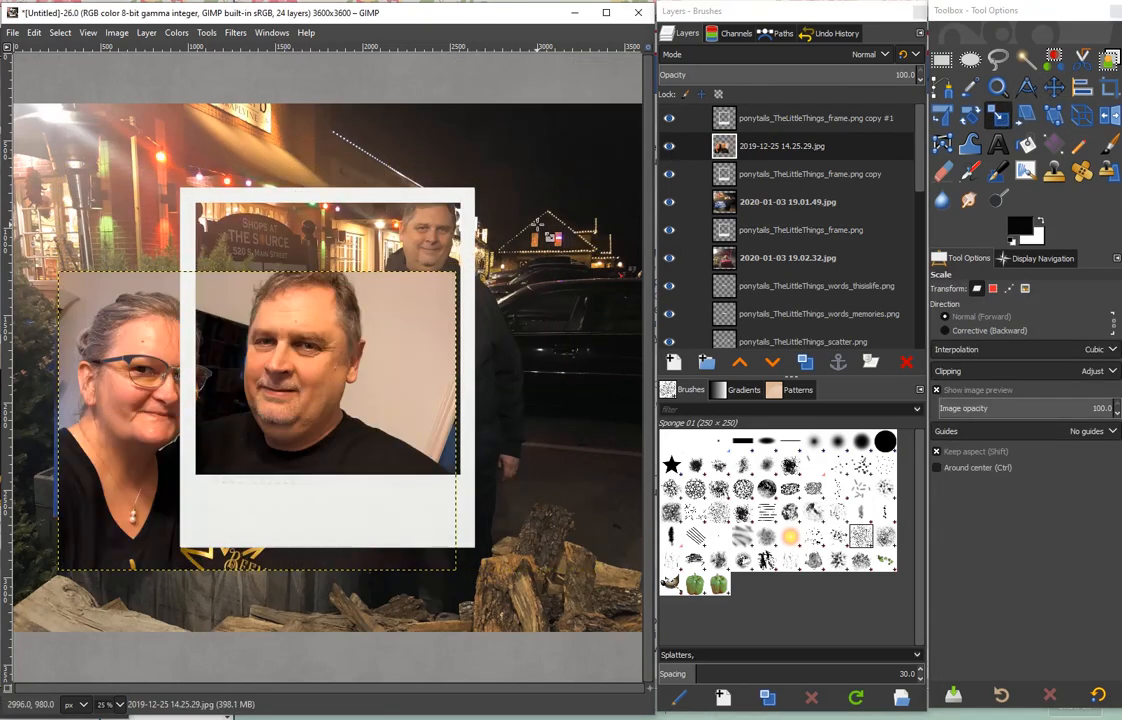
- Position the couple's photo behind the frame opening and crop that layer to about 1608 × 1651 px, inside the frame's outer edge
key(m)
drag(284, 419, 392, 349)
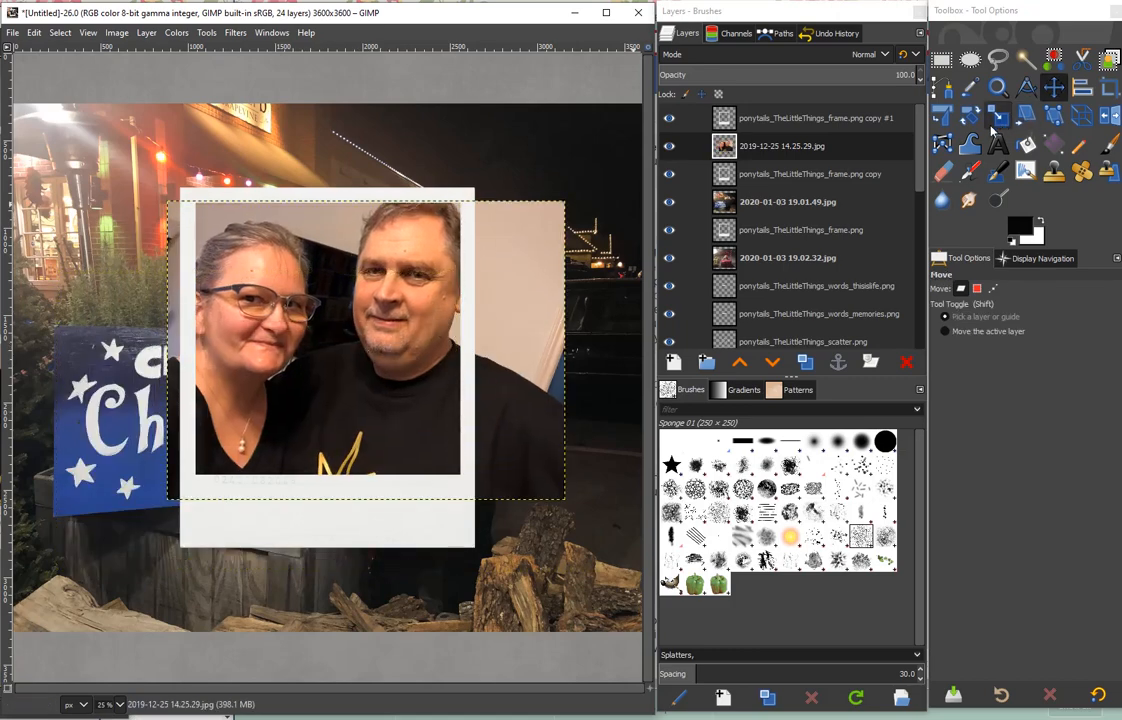
click(1108, 87)
drag(188, 198, 468, 490)
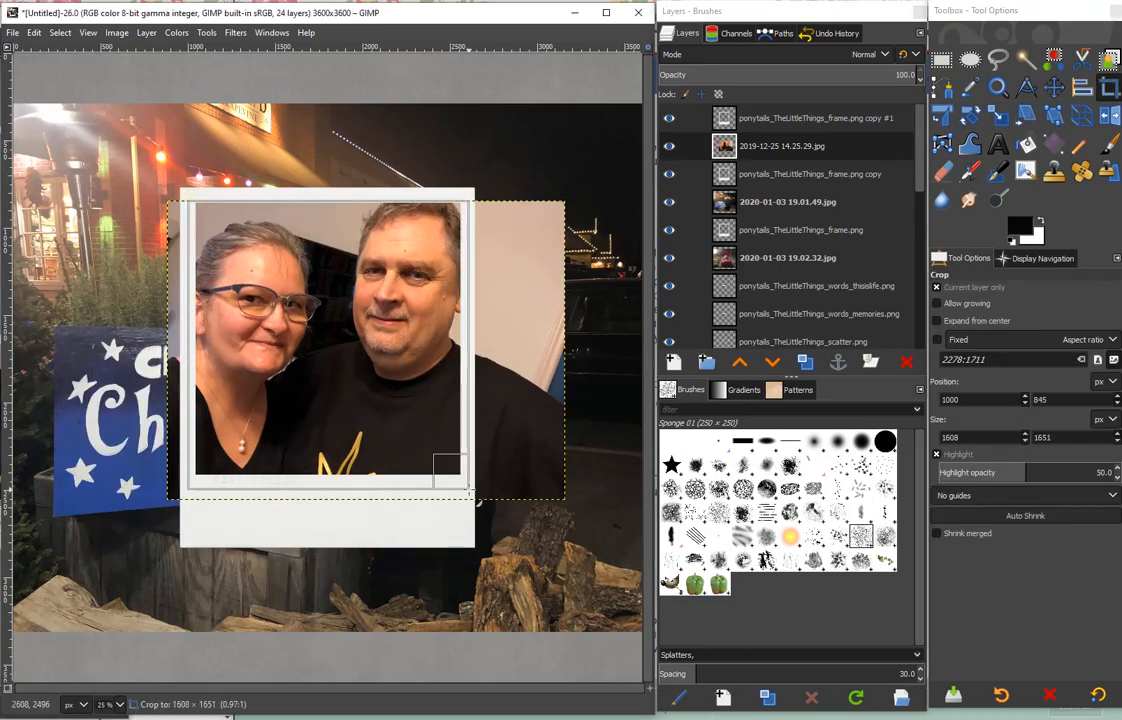
key(Return)
- Select the 2020-01-03 19.01.49.jpg layer and hide the topmost frame together with its photo
click(770, 201)
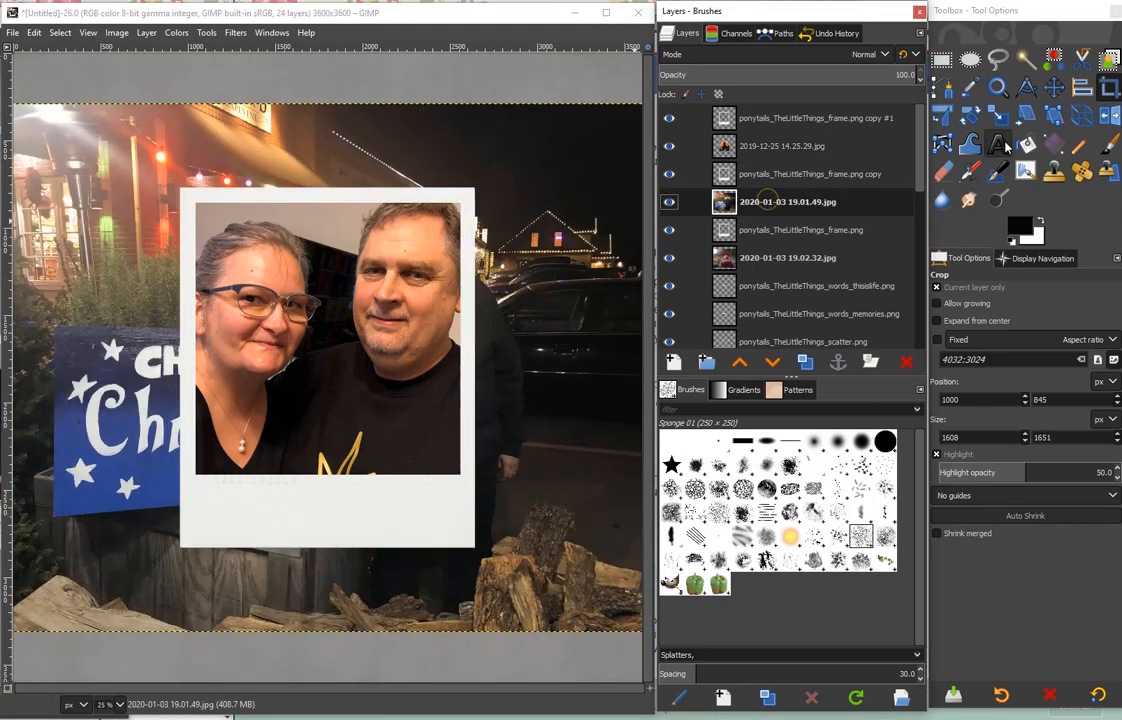
click(669, 146)
click(669, 118)
- Scale the Christmas tree lot photo down proportionally to 2555 × 1916 px and move it behind the frame opening
key(shift+s)
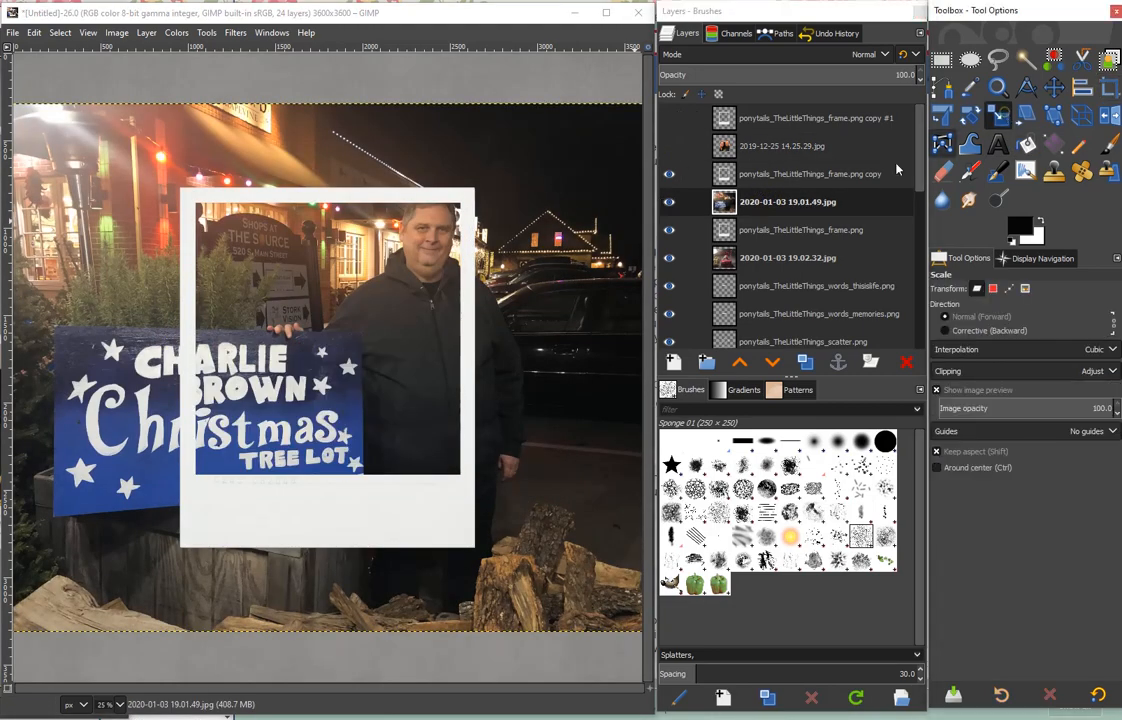
click(549, 183)
drag(549, 183, 527, 145)
click(527, 146)
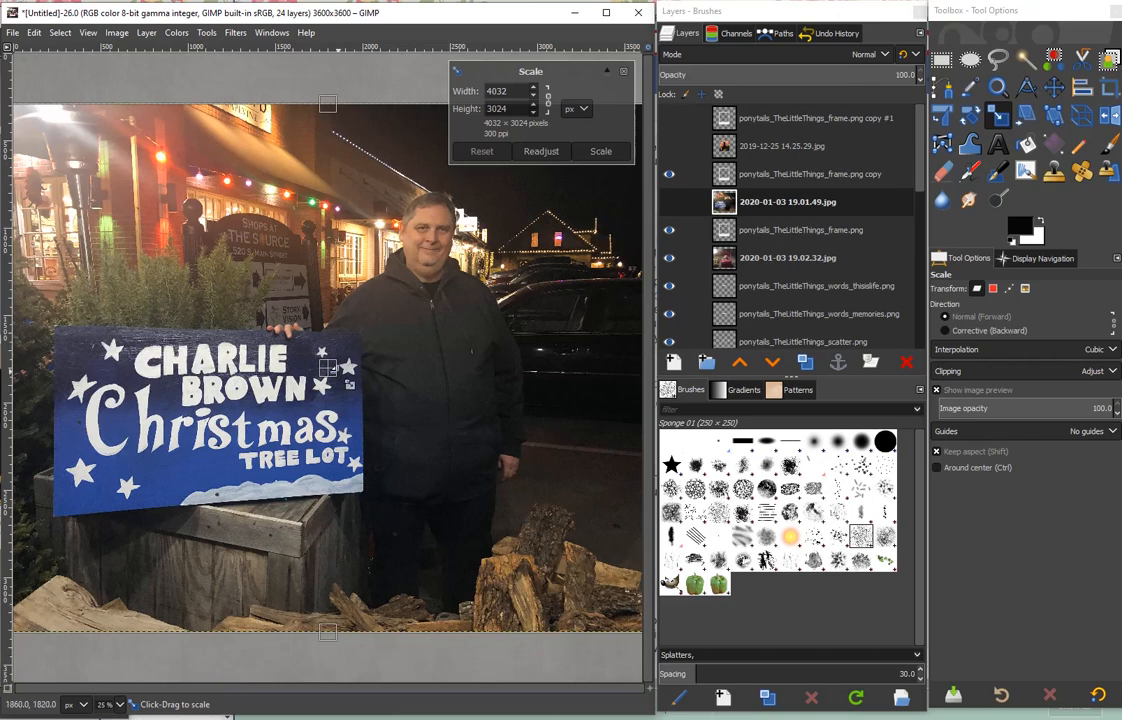
drag(328, 368, 445, 245)
drag(478, 678, 287, 404)
key(Return)
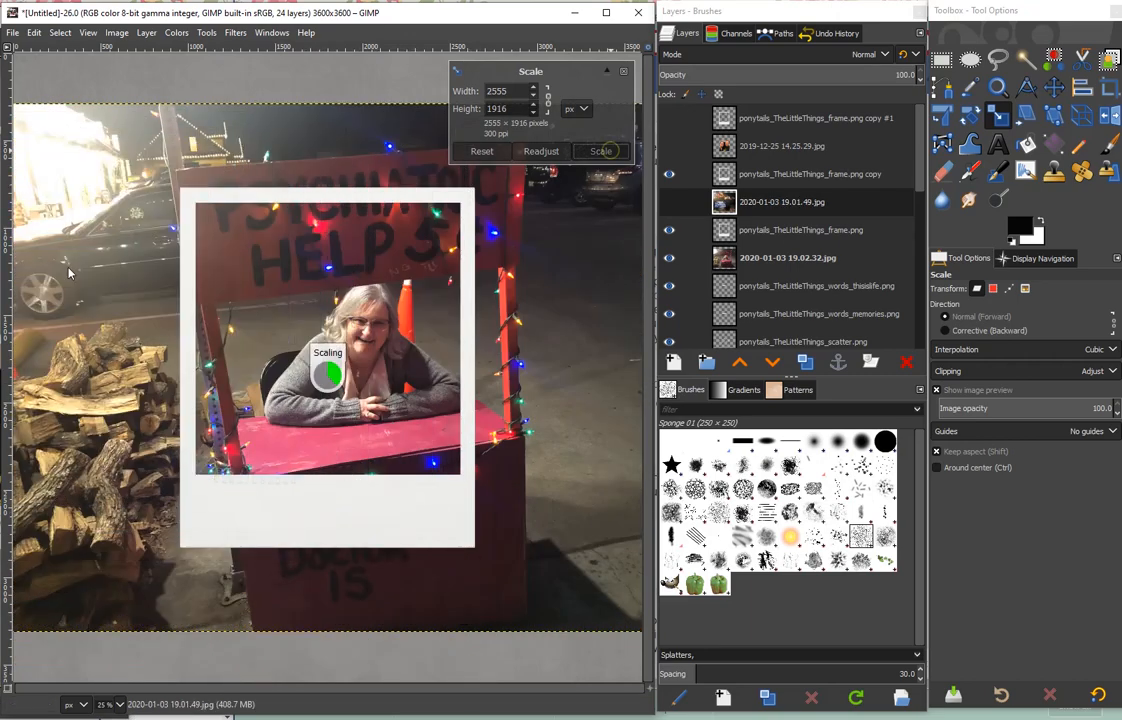
key(m)
drag(140, 283, 427, 327)
- Scale the Christmas tree lot photo down further to 2391 × 1794 px
click(998, 116)
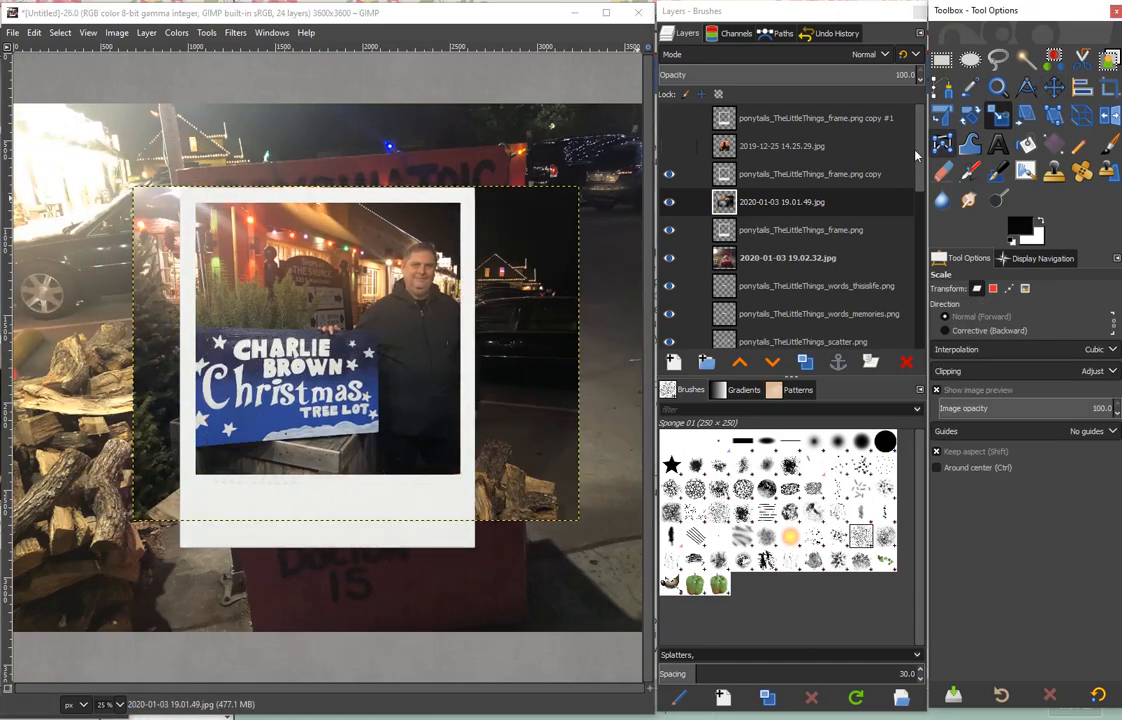
click(560, 212)
drag(582, 193, 555, 215)
click(602, 153)
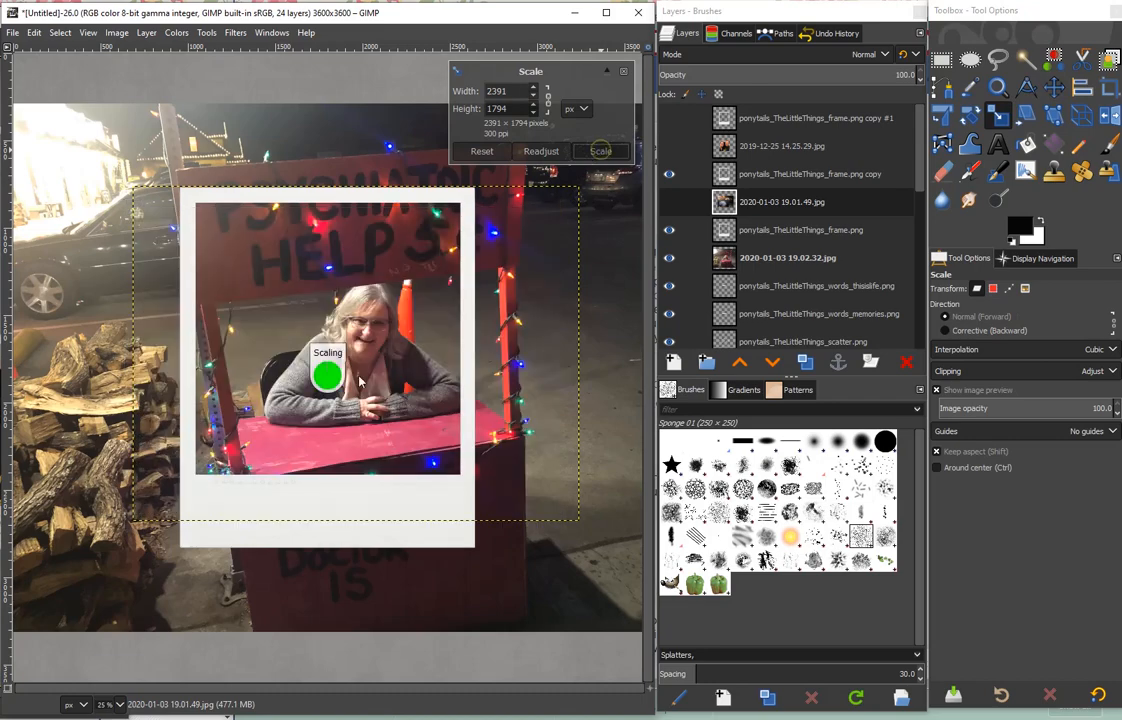
- Reposition the tree lot photo so the sign and man fit the frame opening, and crop the layer to about 1624 × 1738 px
key(m)
drag(328, 392, 379, 364)
key(shift+c)
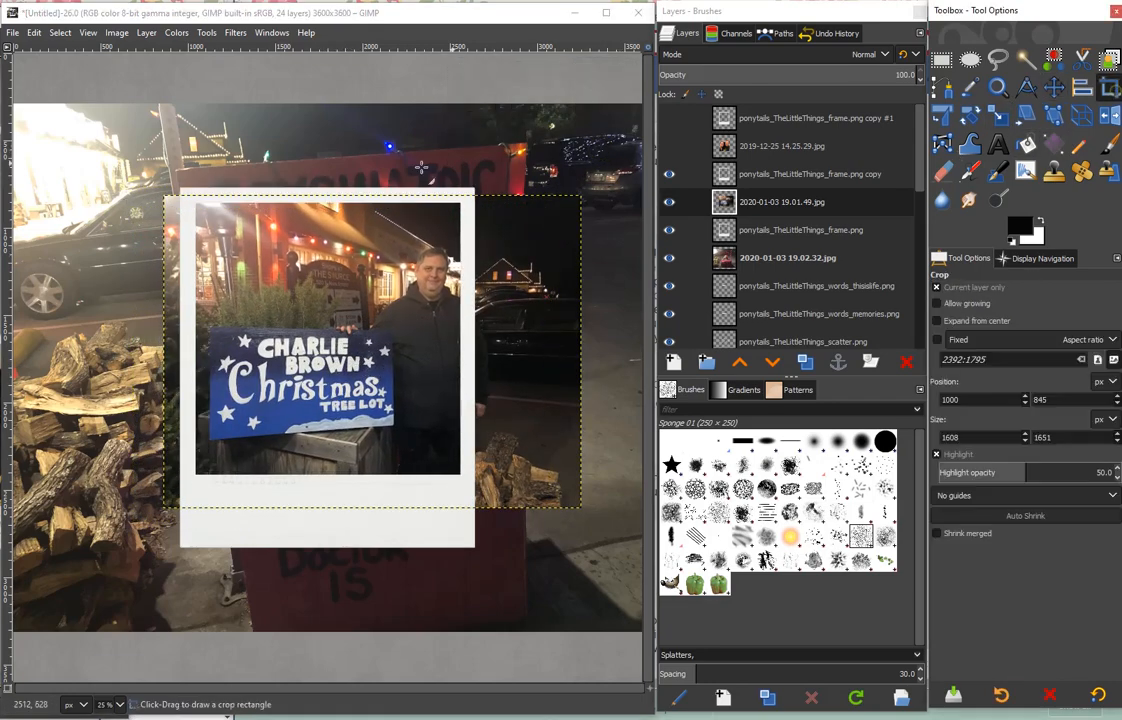
drag(192, 194, 474, 497)
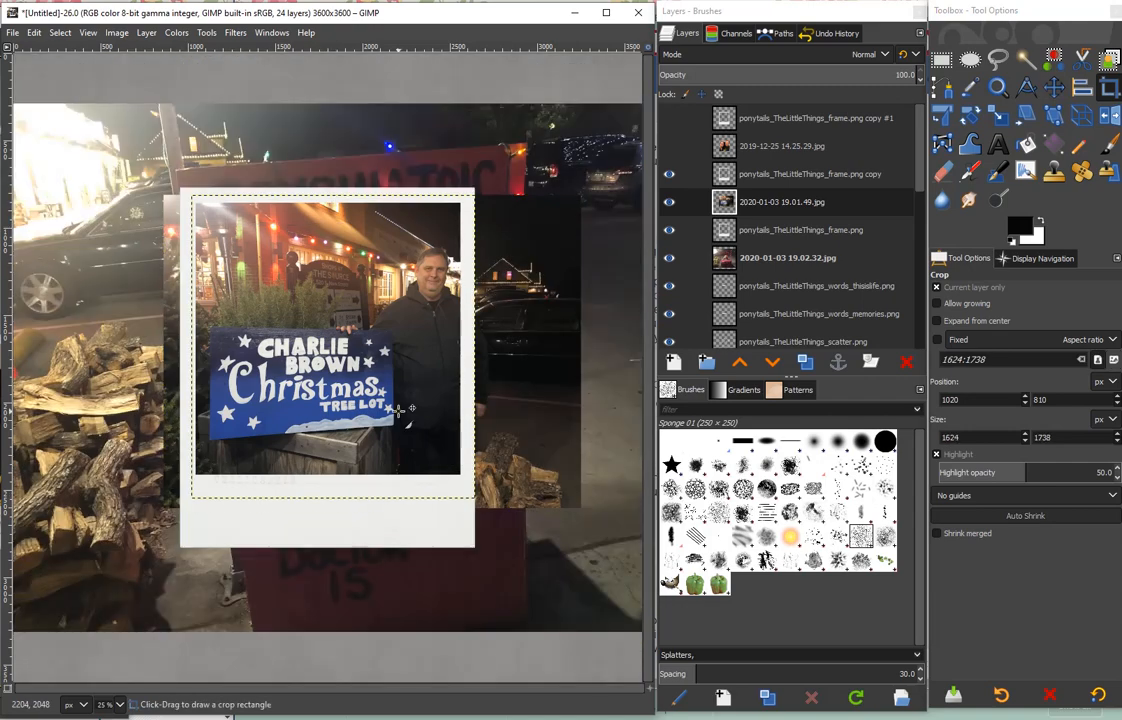
- With the second frame and photo hidden, scale the 2020-01-03 19.02.32.jpg layer down proportionally and move it behind the remaining frame
click(669, 201)
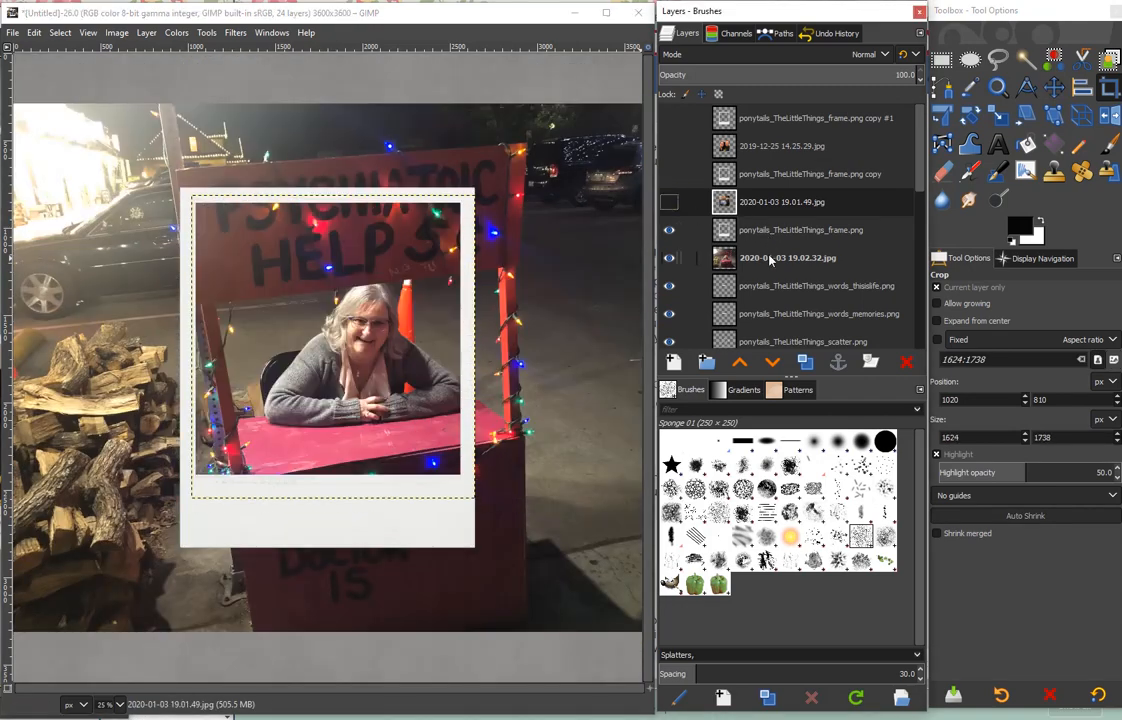
click(787, 257)
click(999, 117)
click(260, 175)
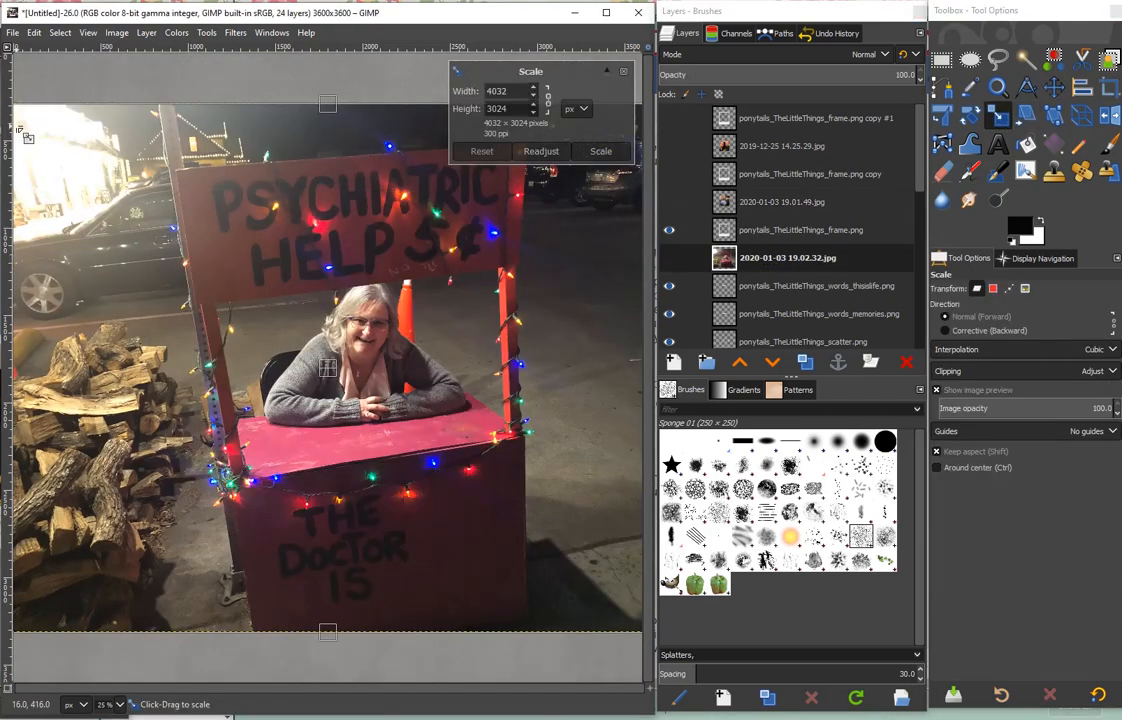
drag(18, 128, 262, 340)
click(604, 152)
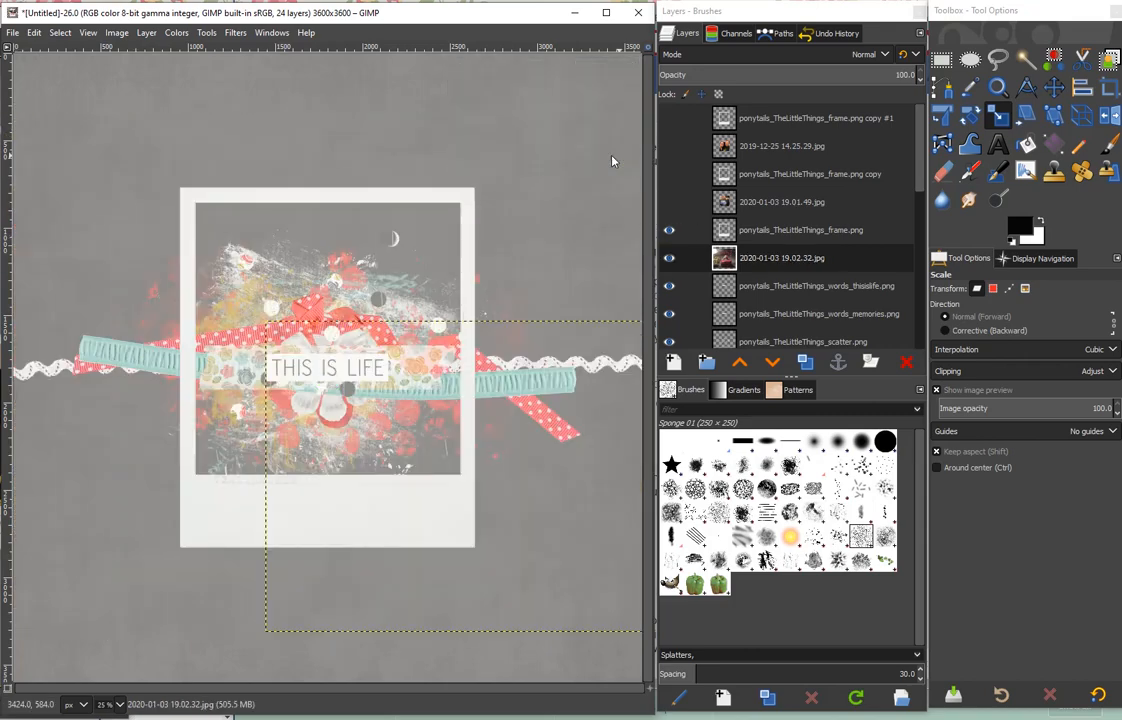
key(m)
drag(560, 517, 398, 378)
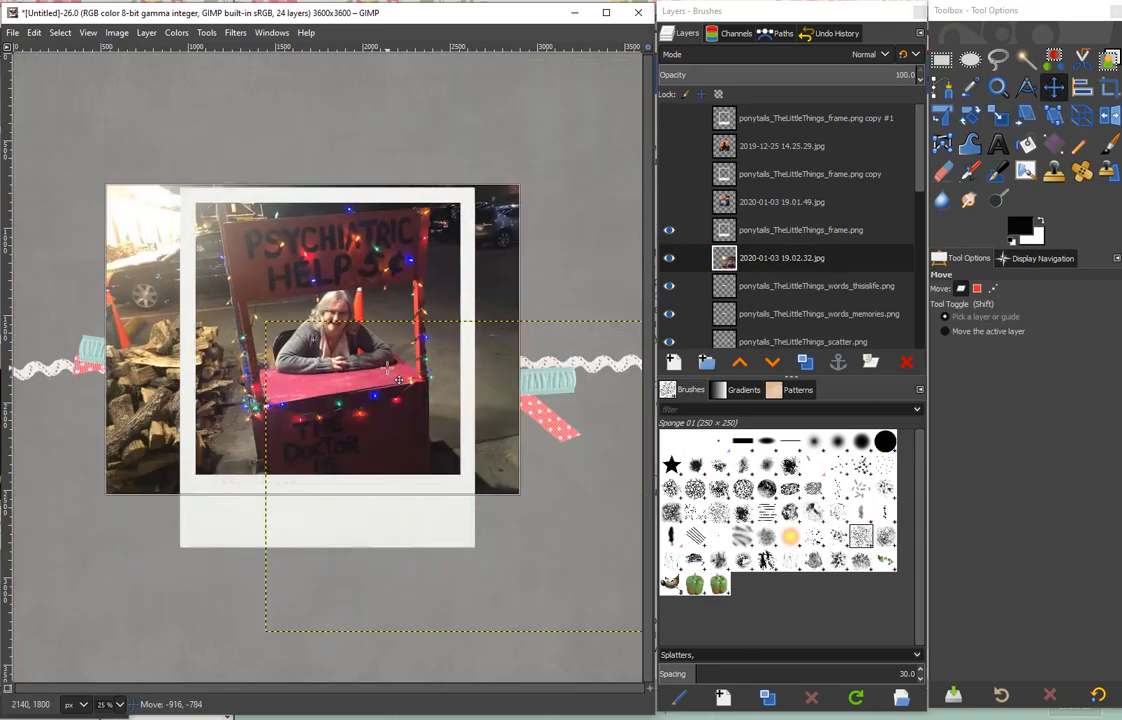
- Enlarge the psychiatric help booth photo proportionally to about 2705 × 2029 px
click(998, 117)
click(383, 428)
drag(521, 496, 548, 515)
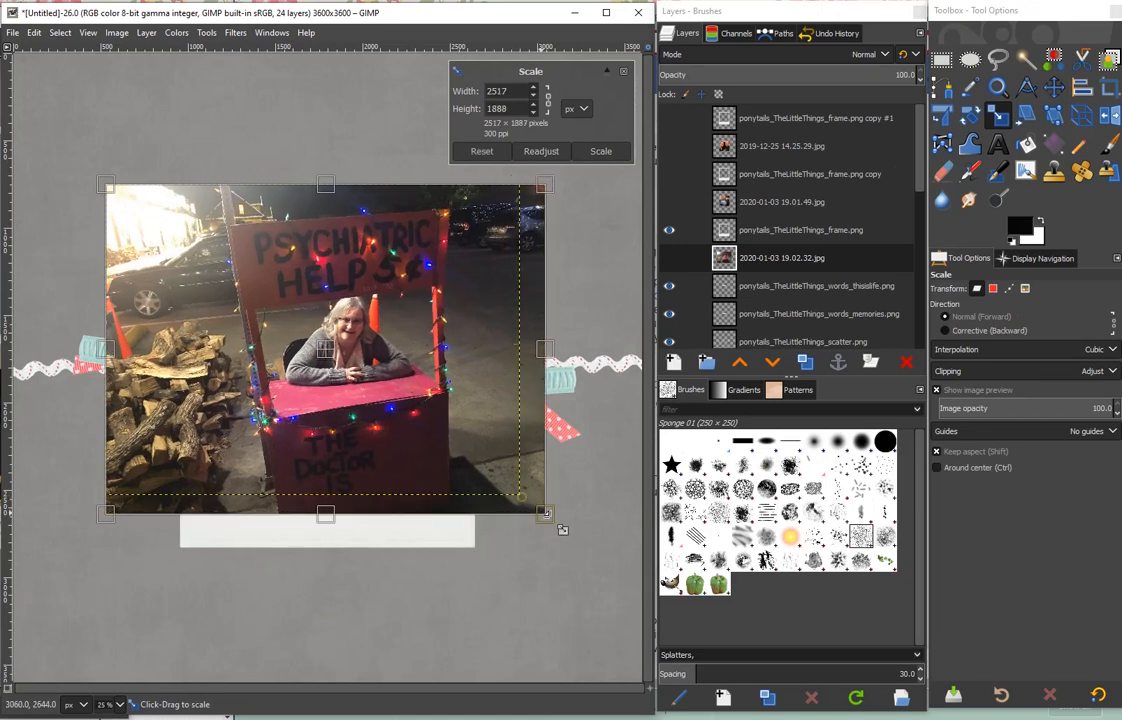
click(600, 151)
- Center the booth photo in the frame opening and crop the layer to about 1592 × 1732 px, inside the frame's outer edge
key(m)
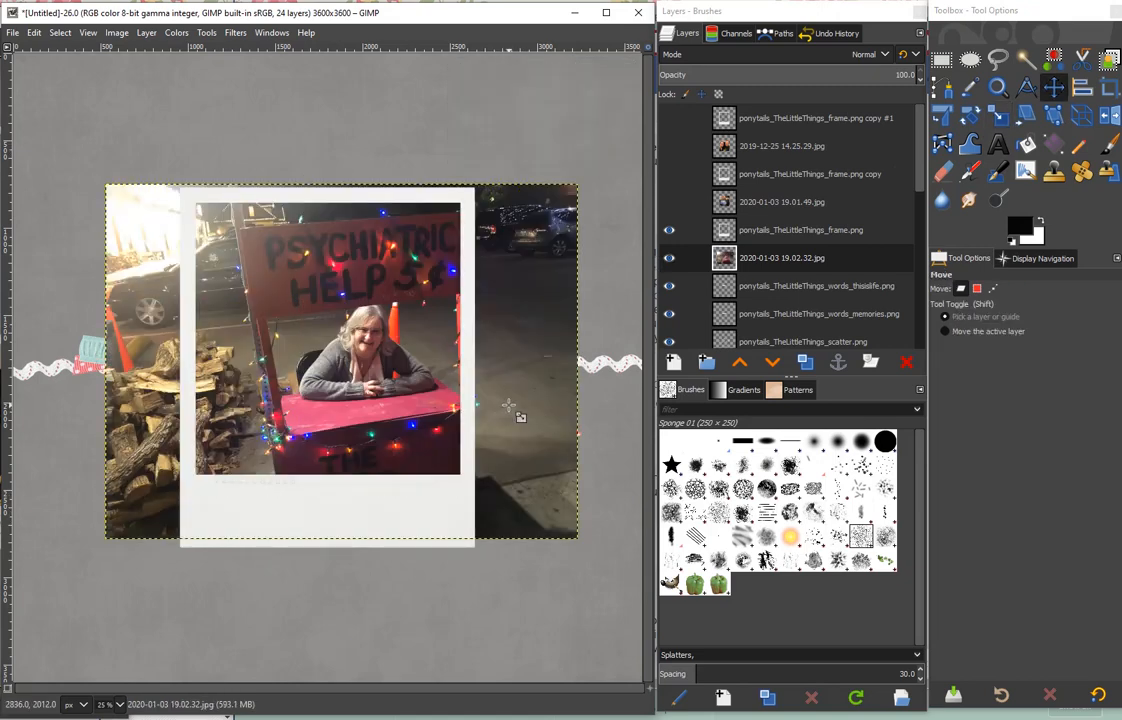
drag(510, 407, 478, 402)
key(shift+c)
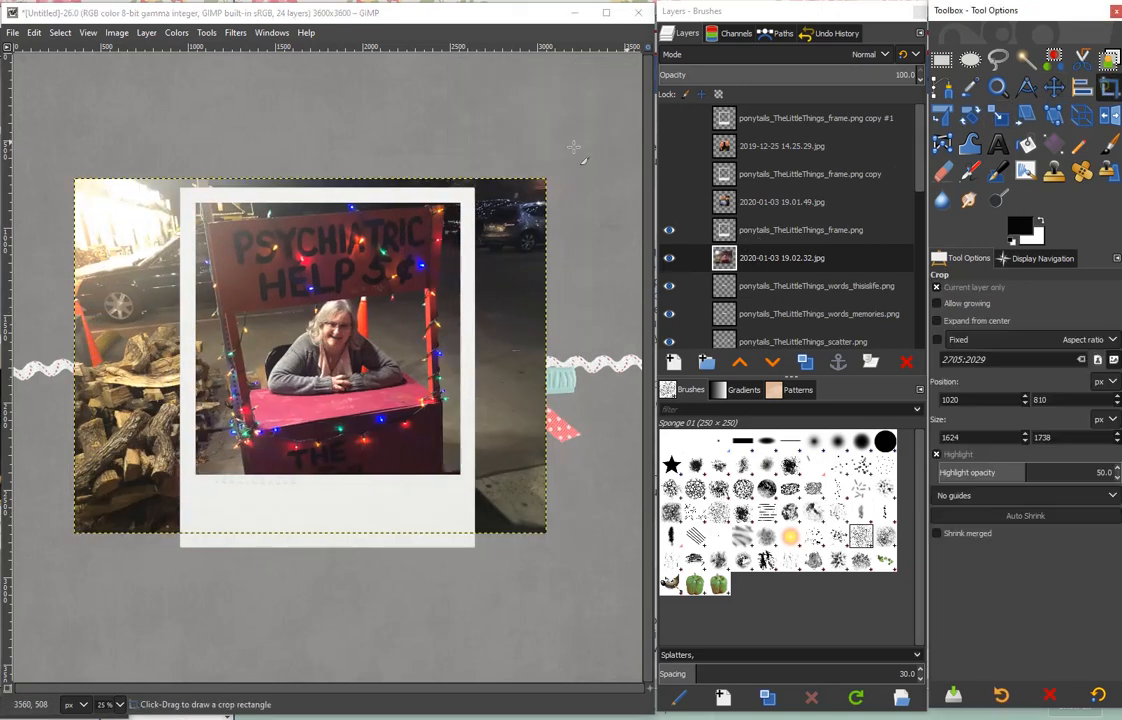
drag(188, 191, 465, 494)
key(Return)
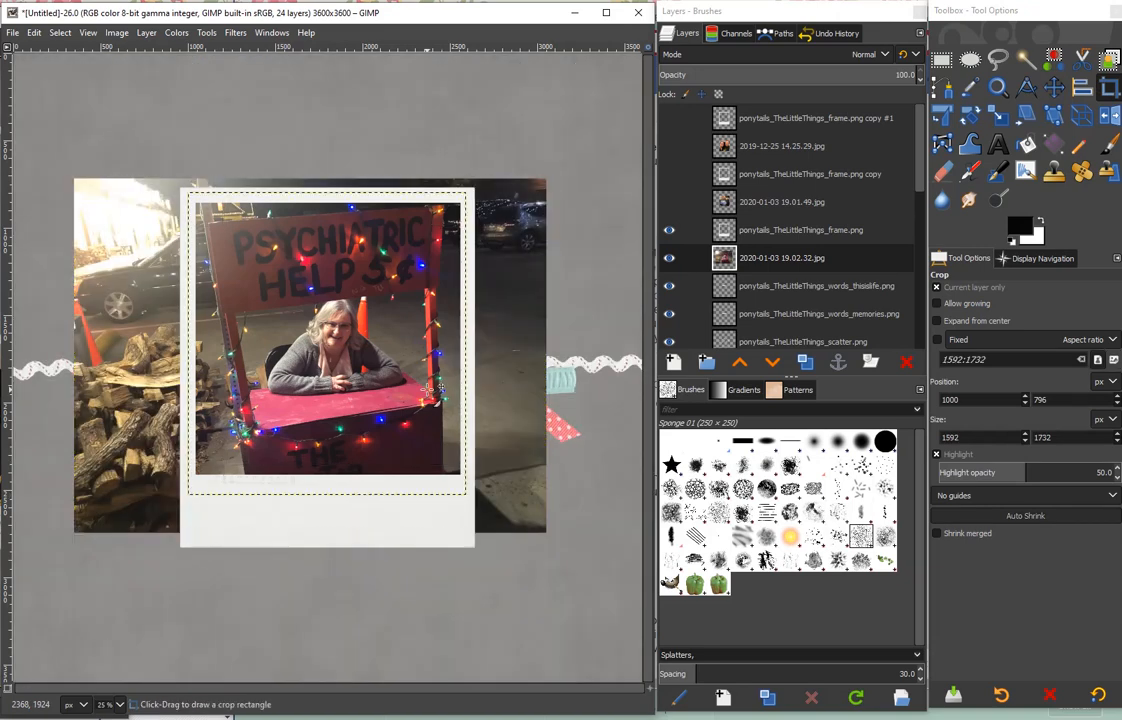
- Make the two hidden frames and their photos visible again
click(694, 118)
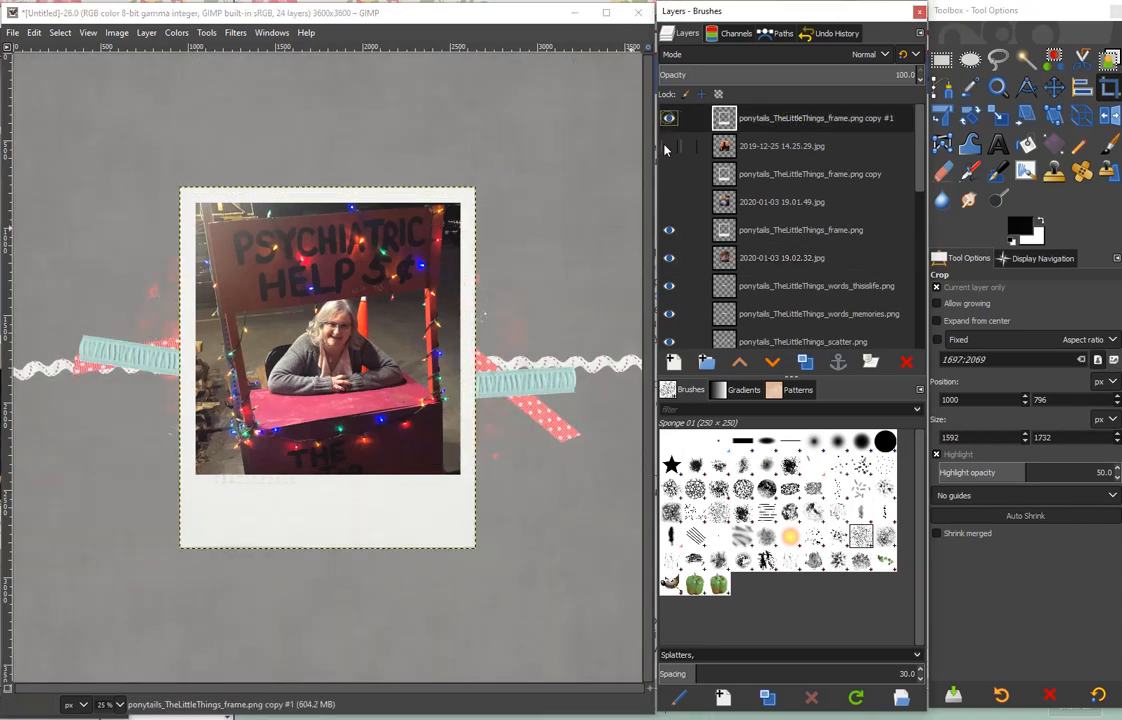
drag(668, 146, 668, 202)
key(shift+s)
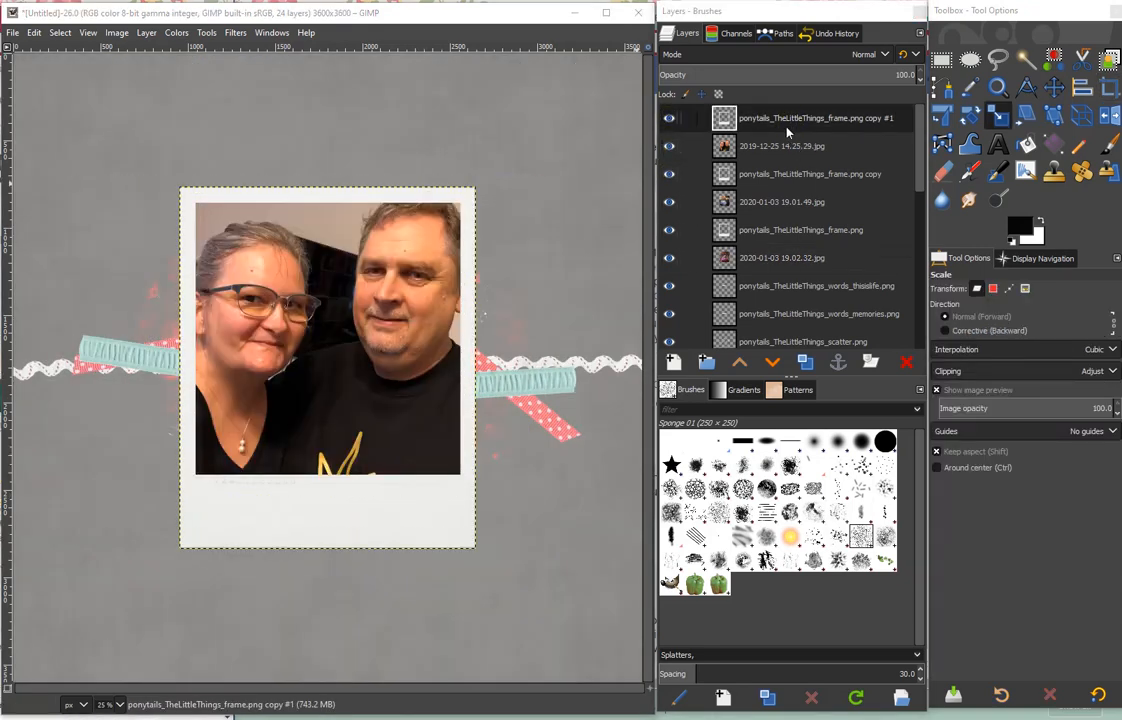
- Add the centered caption "December 15, 1983--You proposed we spend the rest of our life together; raise a family" on the top frame below the photo
click(997, 146)
click(193, 491)
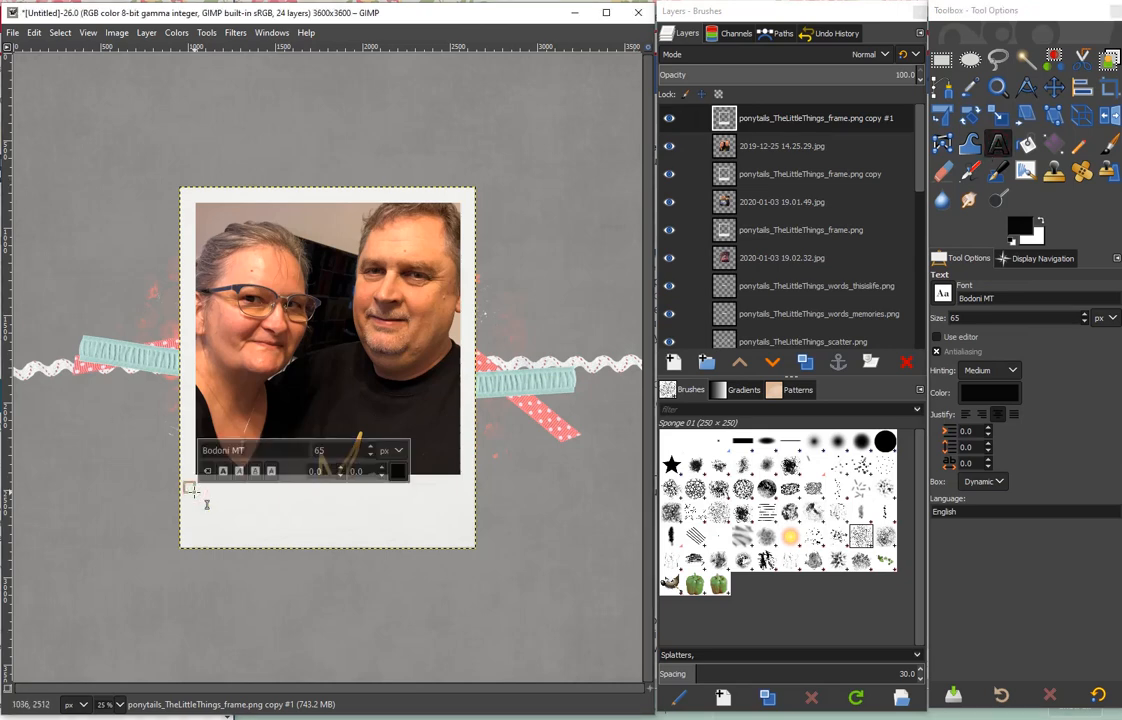
text(December 15, 1983)
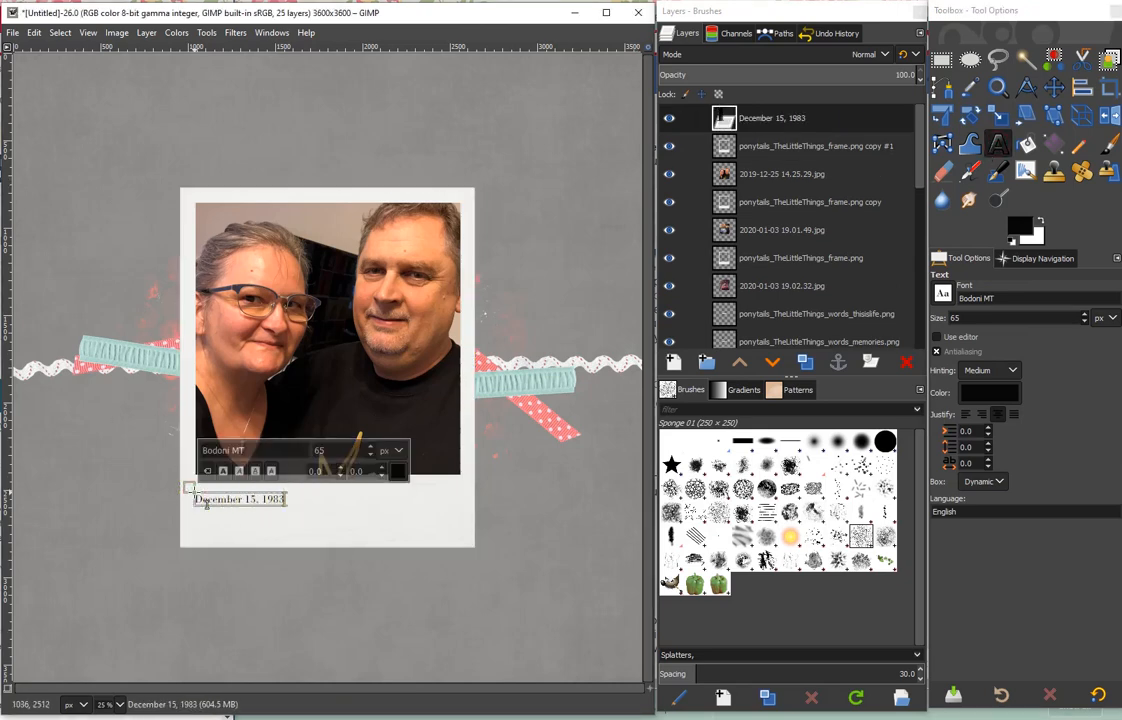
text(--You proposed we spen)
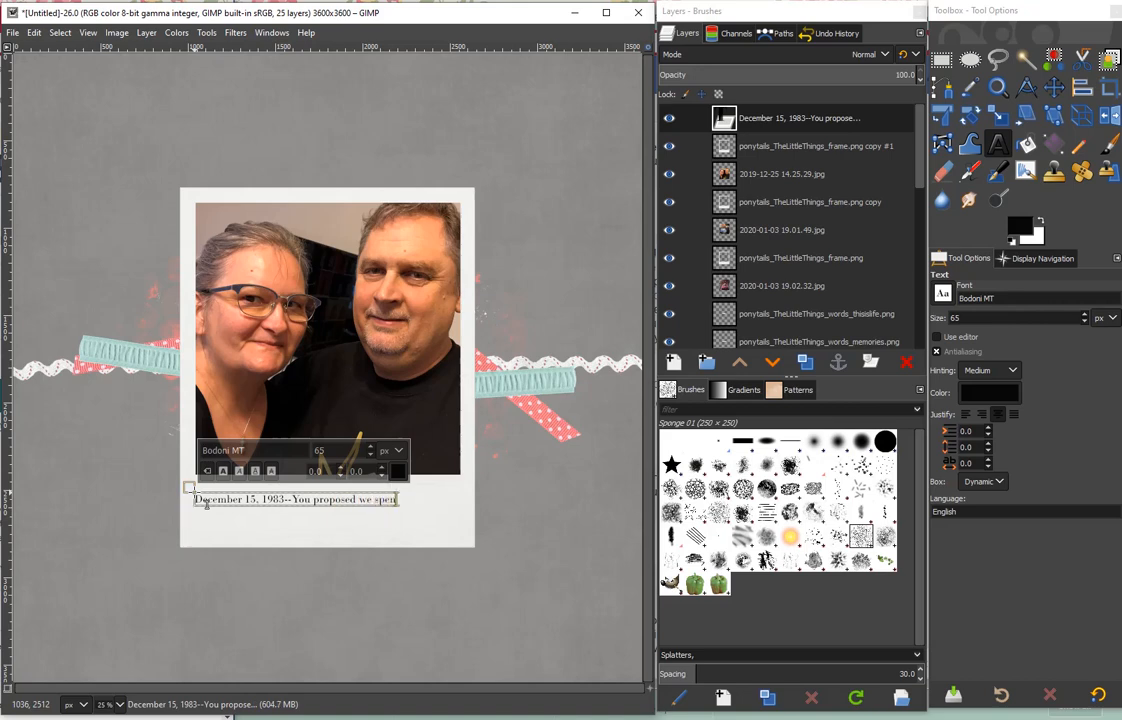
text(d the rest of our life t)
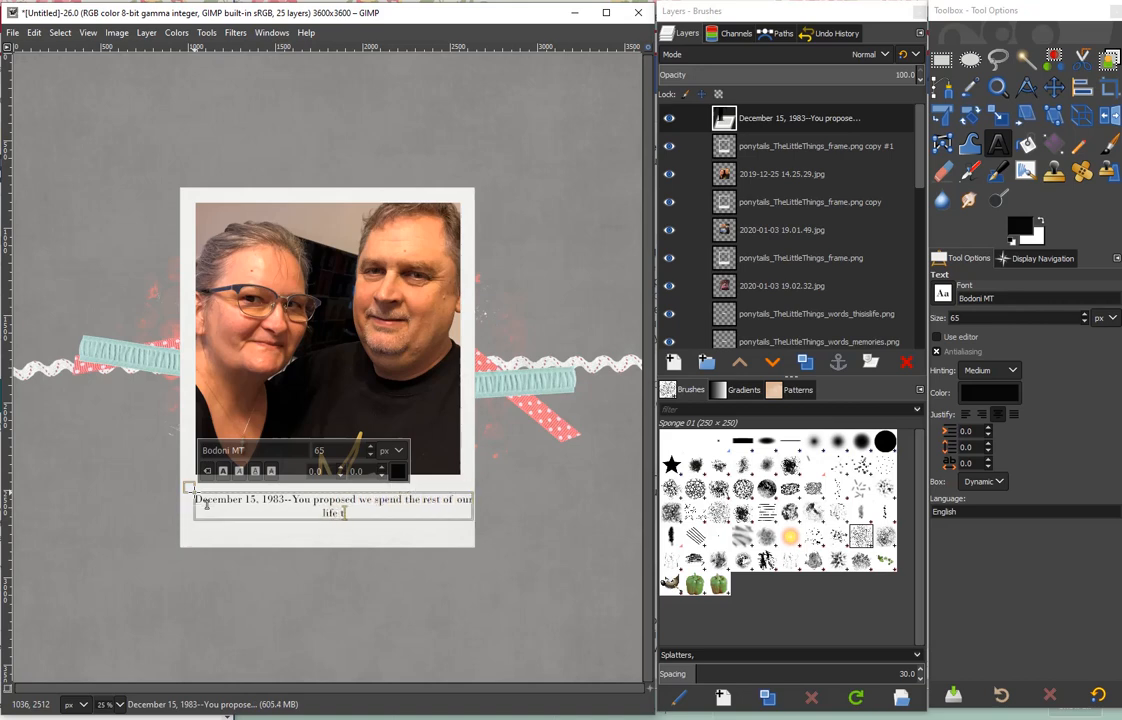
text(ogether: raise a family)
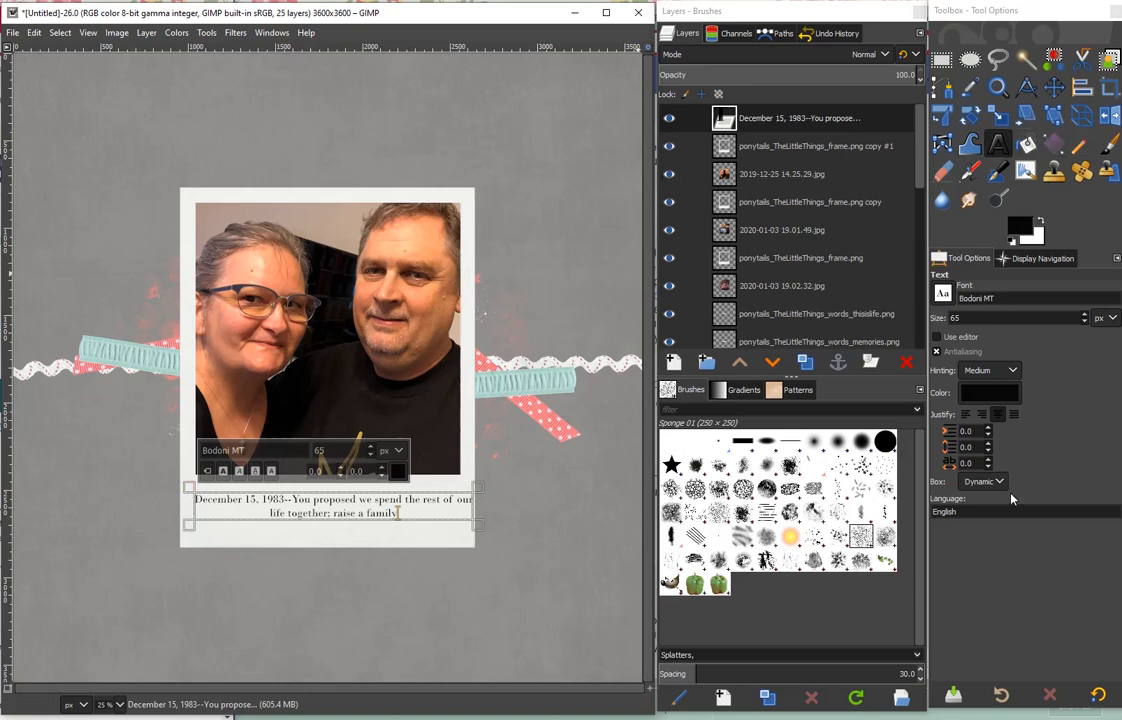
click(999, 416)
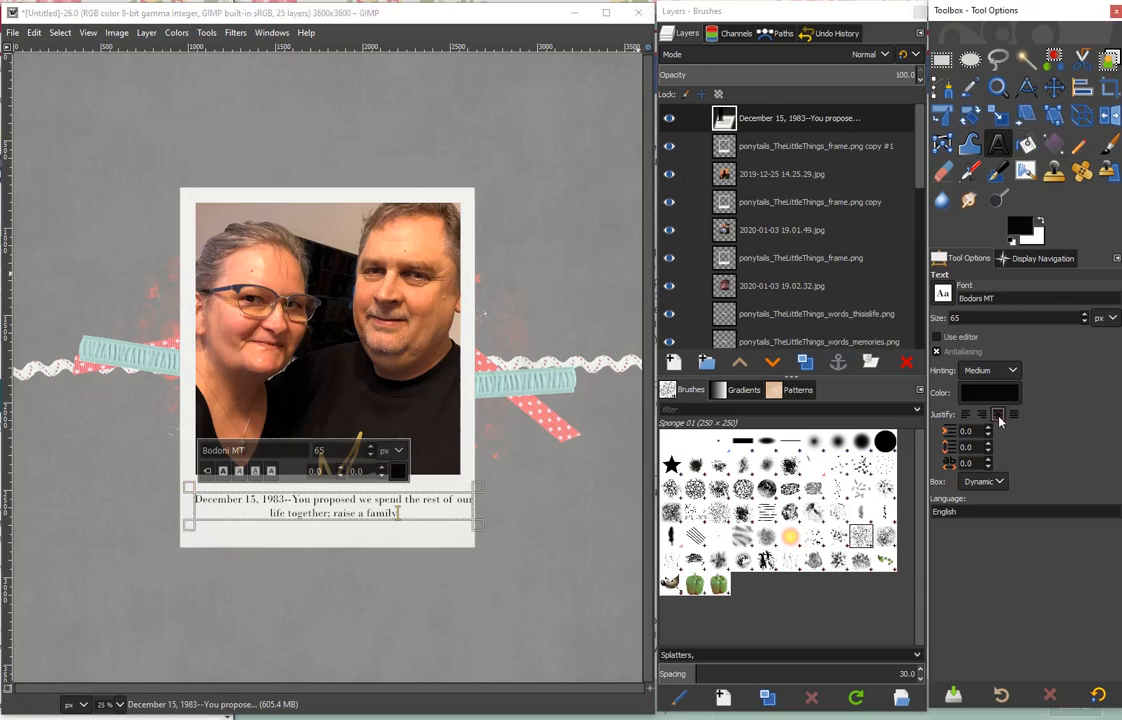
- Shift the caption slightly left so it sits centered on the couple photo's frame
key(m)
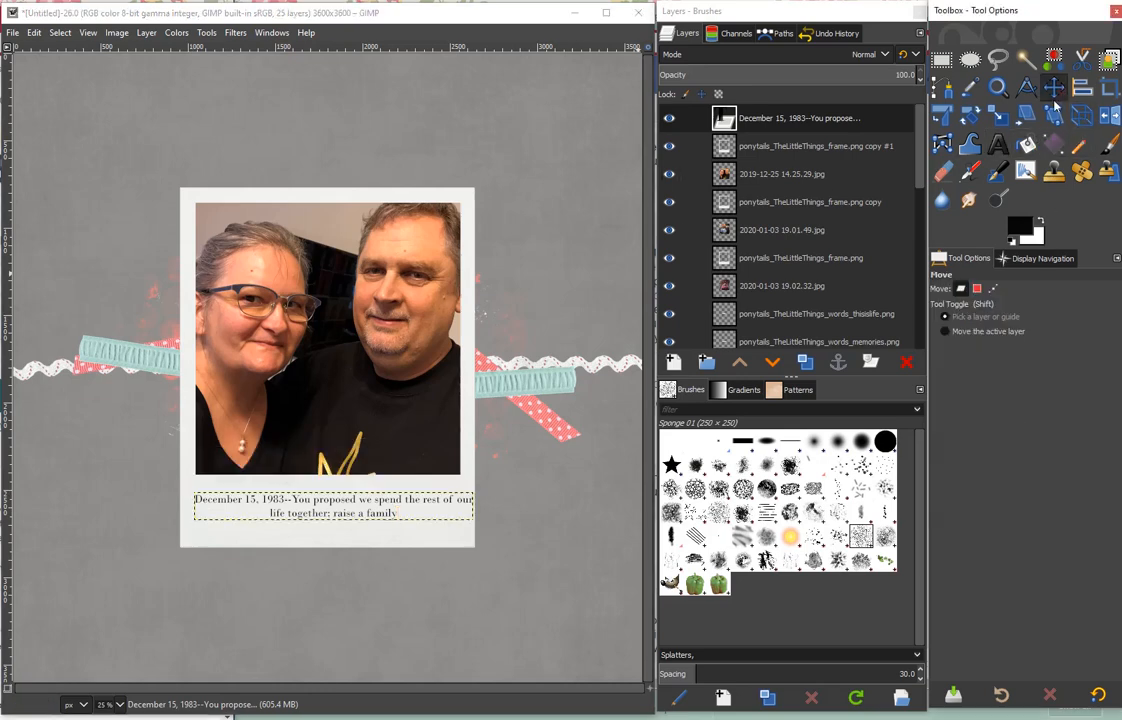
click(339, 513)
drag(330, 501, 322, 499)
click(34, 33)
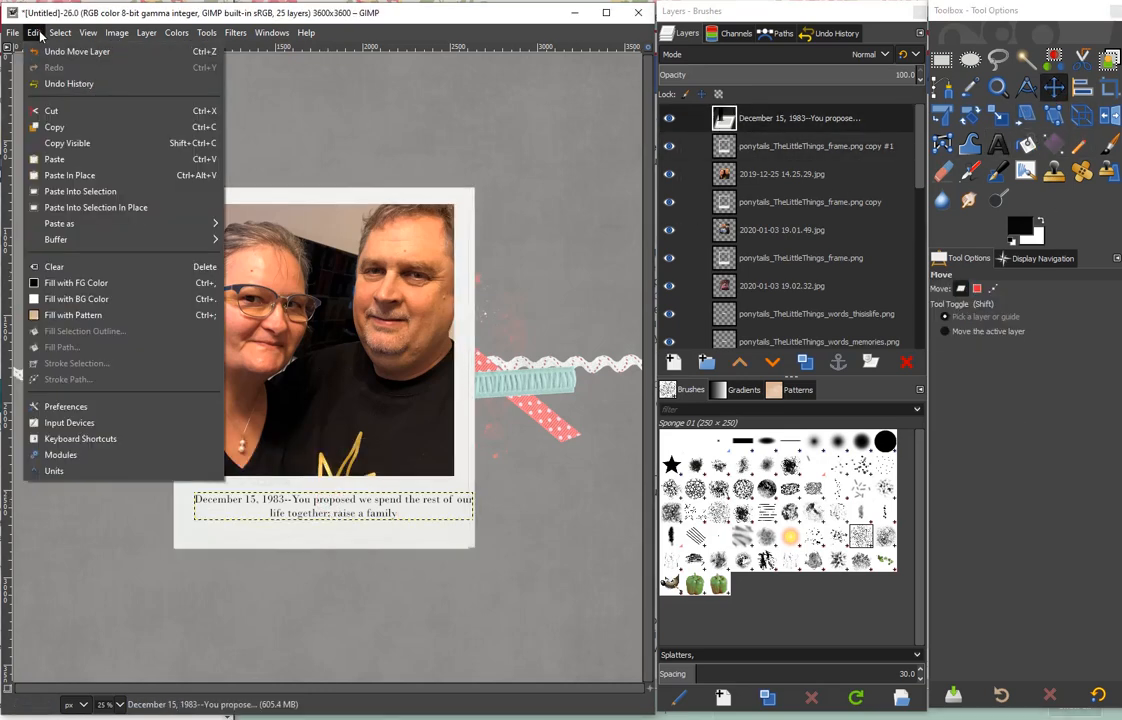
click(66, 51)
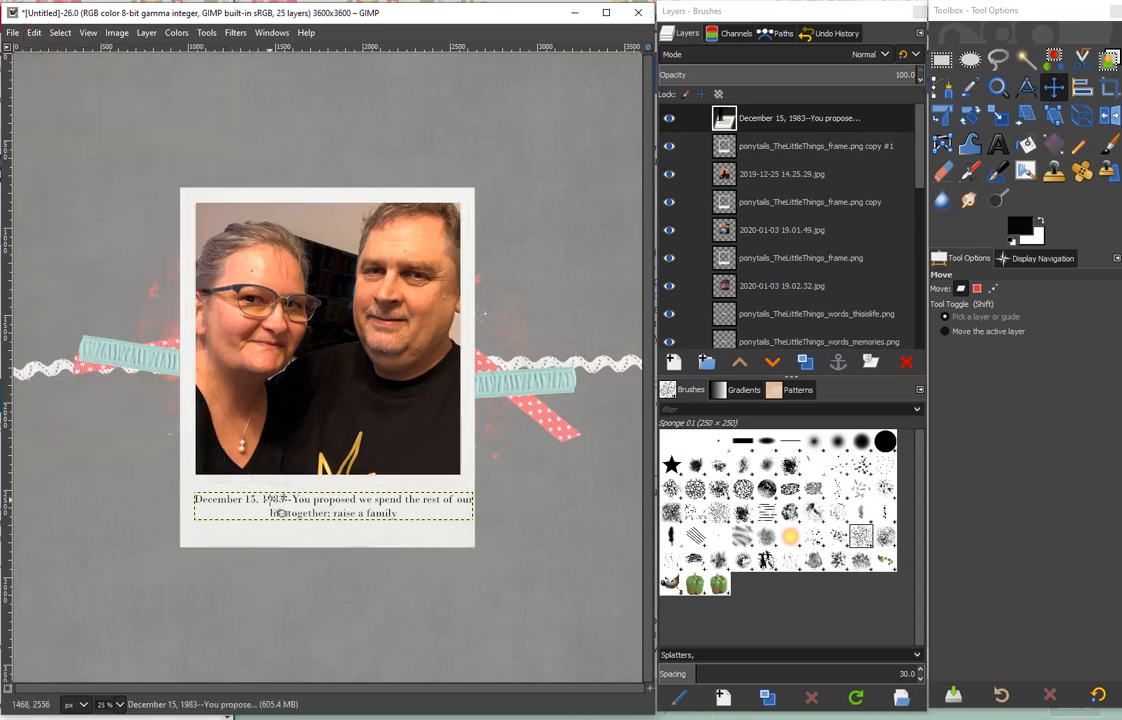
mouse_move(269, 499)
mouse_down()
mouse_move(256, 498)
mouse_move(266, 498)
mouse_up()
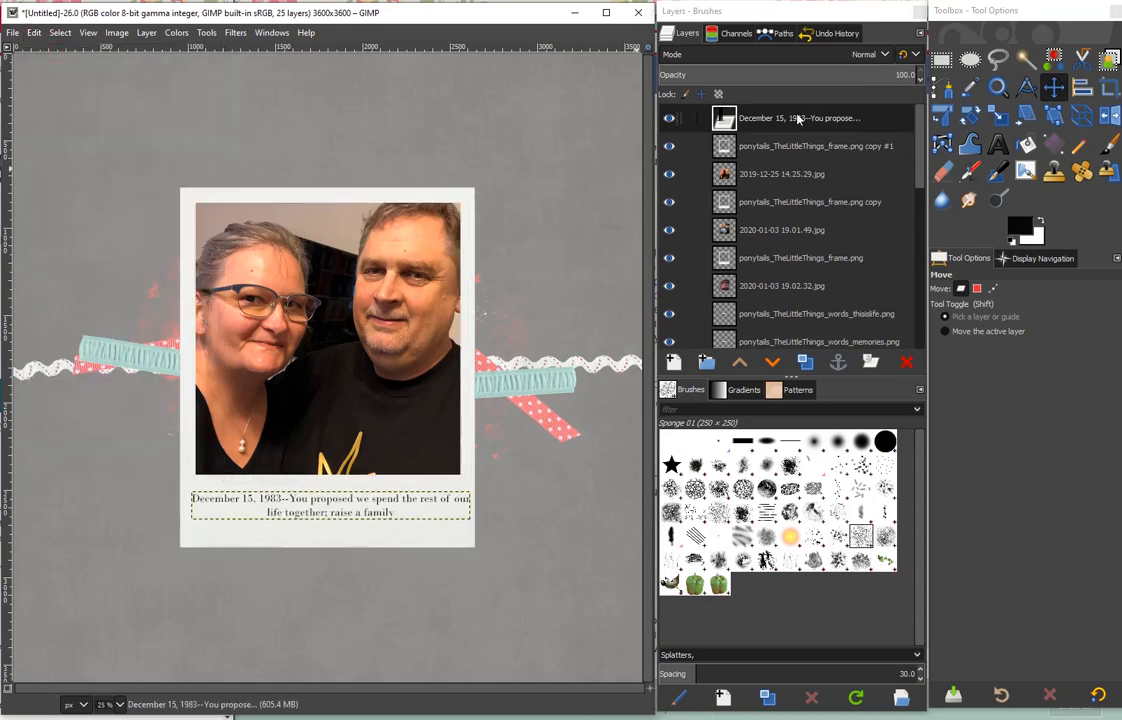
- Merge the caption and its frame down into the couple photo layer, and hide that layer
right_click(797, 118)
click(850, 315)
right_click(830, 118)
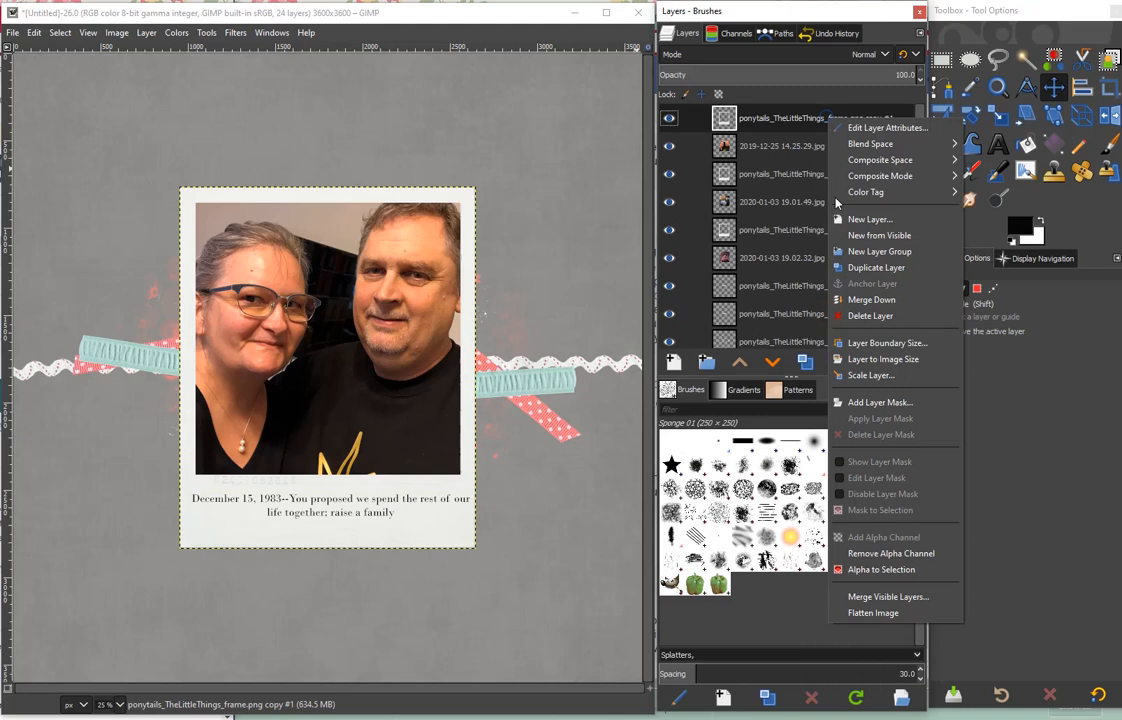
click(852, 301)
click(776, 146)
click(668, 118)
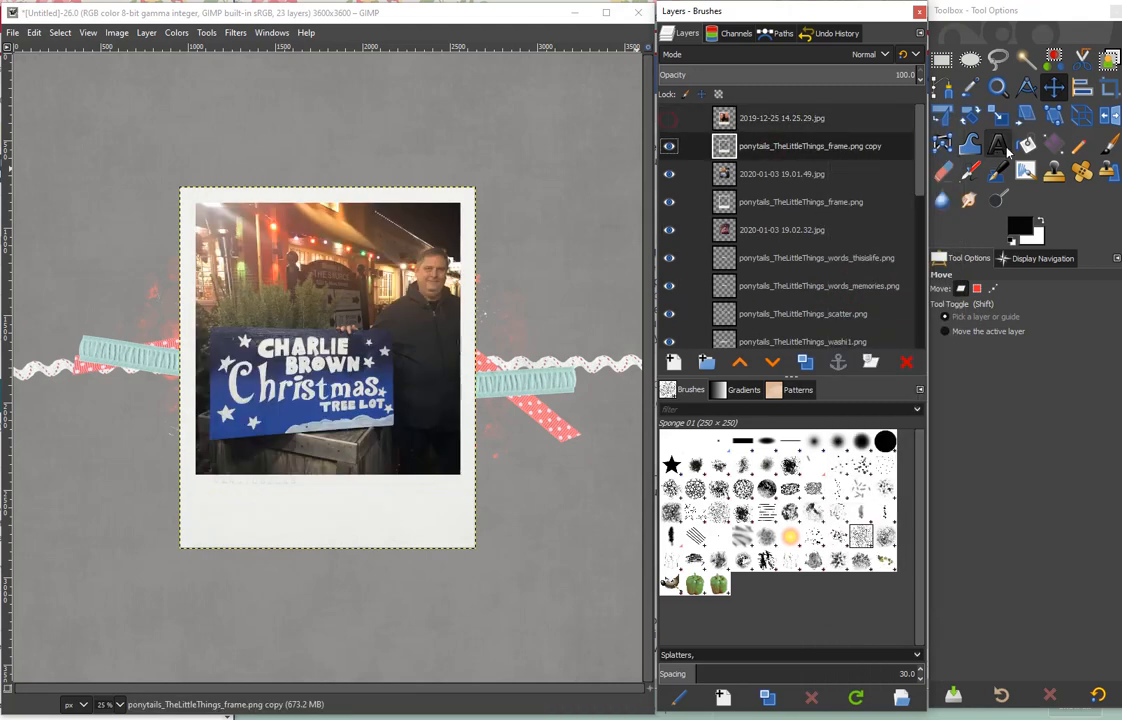
- Caption the tree lot frame with the man's first name plus "is Charlie Brown, he will think philosophically and look for a way to share a laugh"
click(999, 146)
click(194, 491)
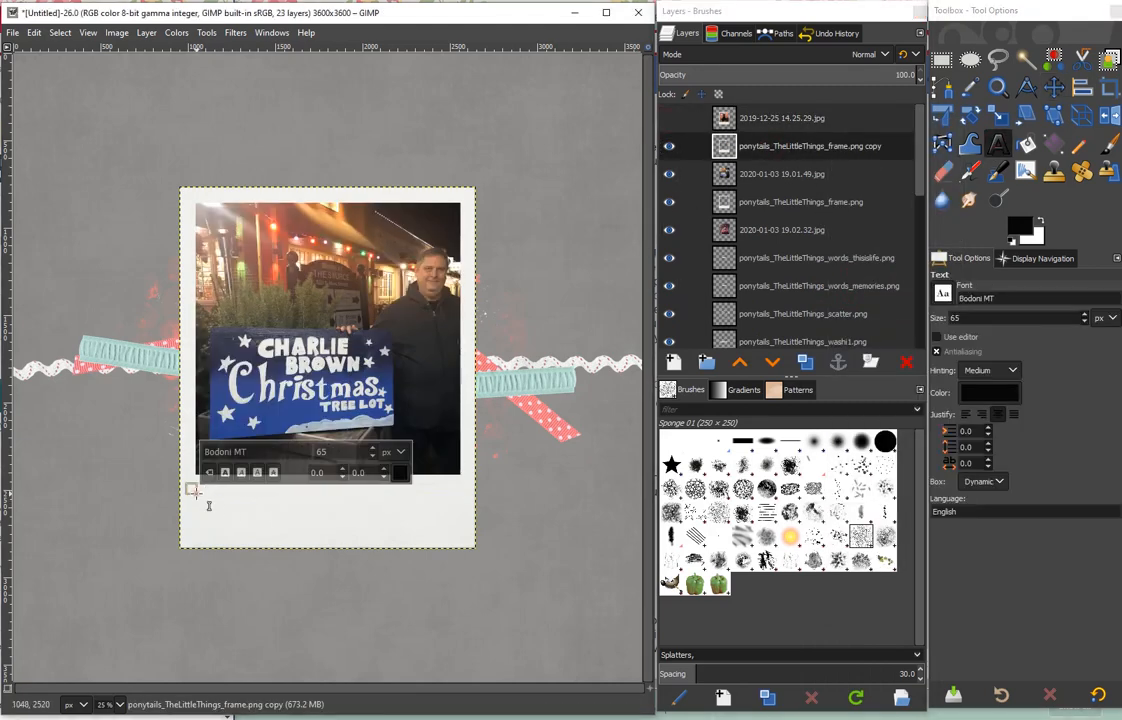
text(Ger)
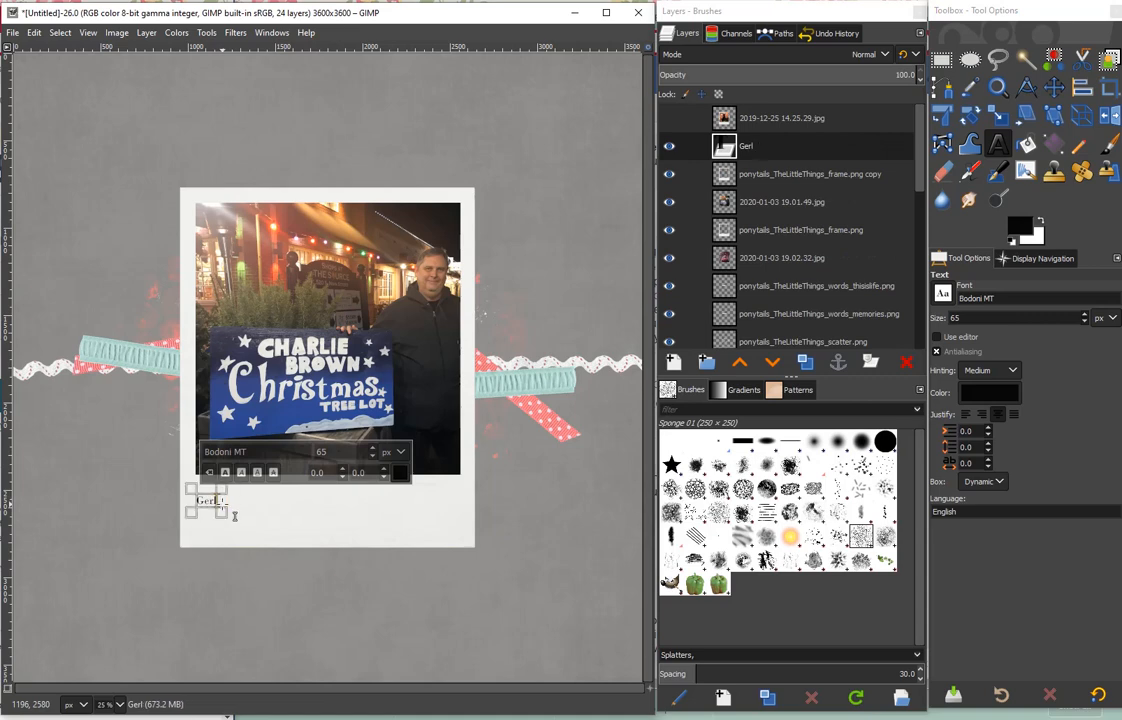
text(ald is Charlie Brown)
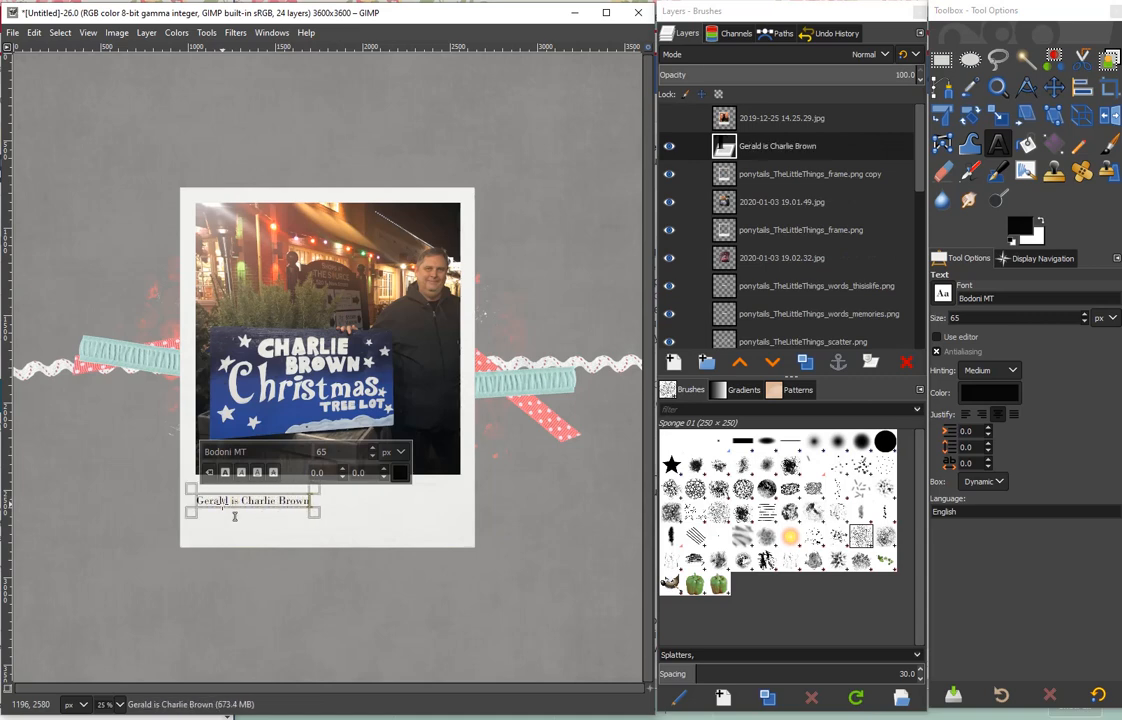
text(, he will think pl)
text(ilo)
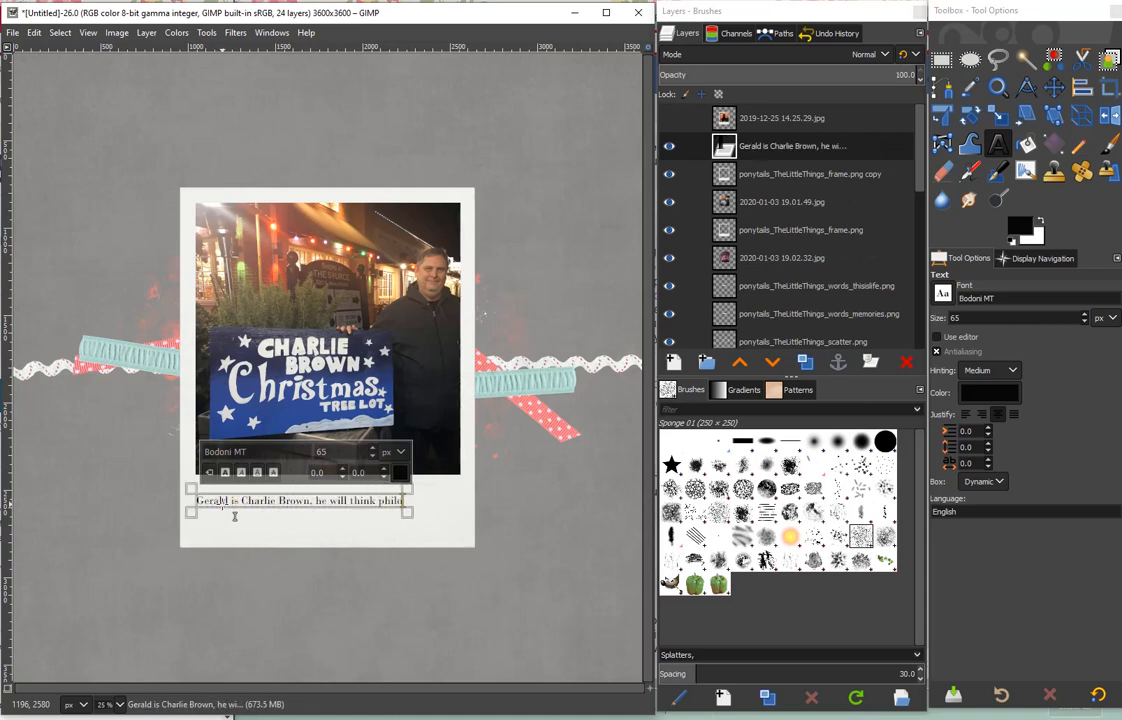
text(sophically and look for a way)
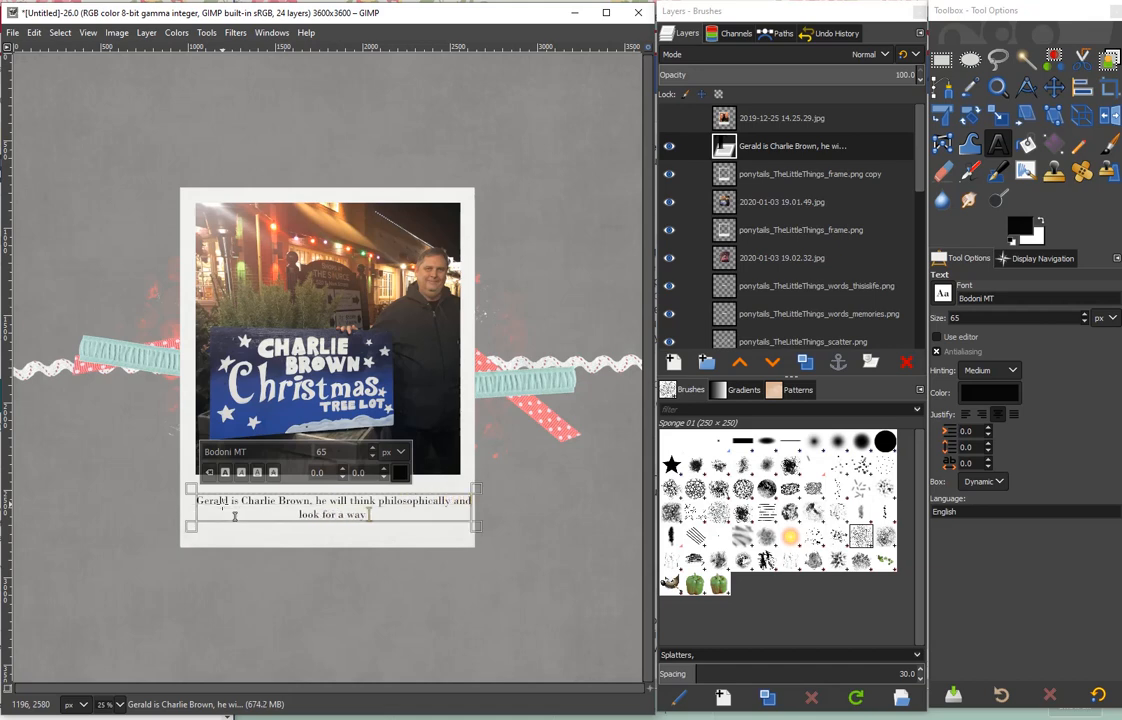
text( to share a laugh)
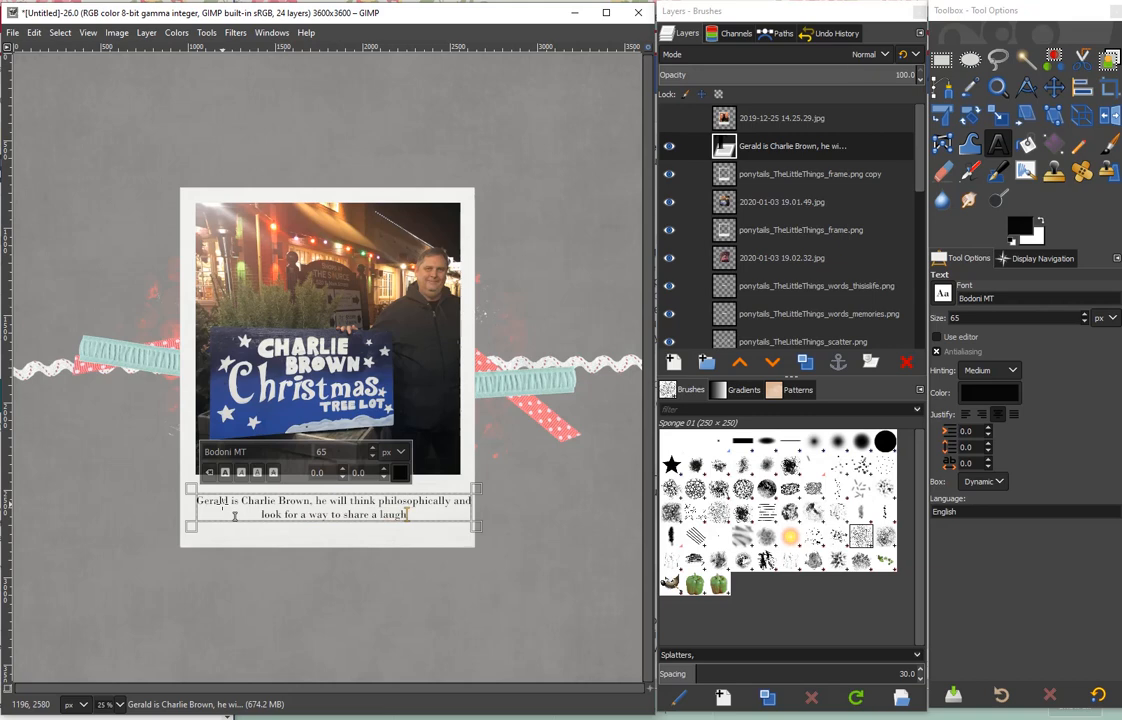
- Merge the new caption and its frame down into the Christmas tree lot photo layer, and hide that layer
click(1055, 88)
right_click(741, 146)
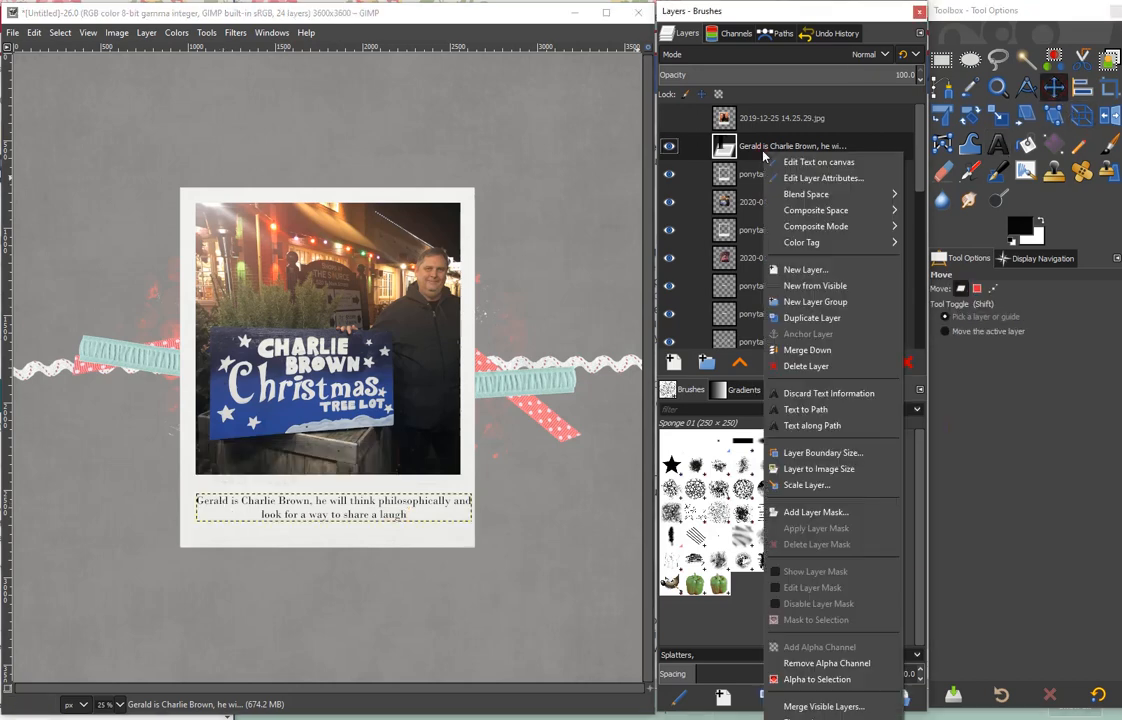
click(792, 310)
right_click(740, 118)
click(780, 290)
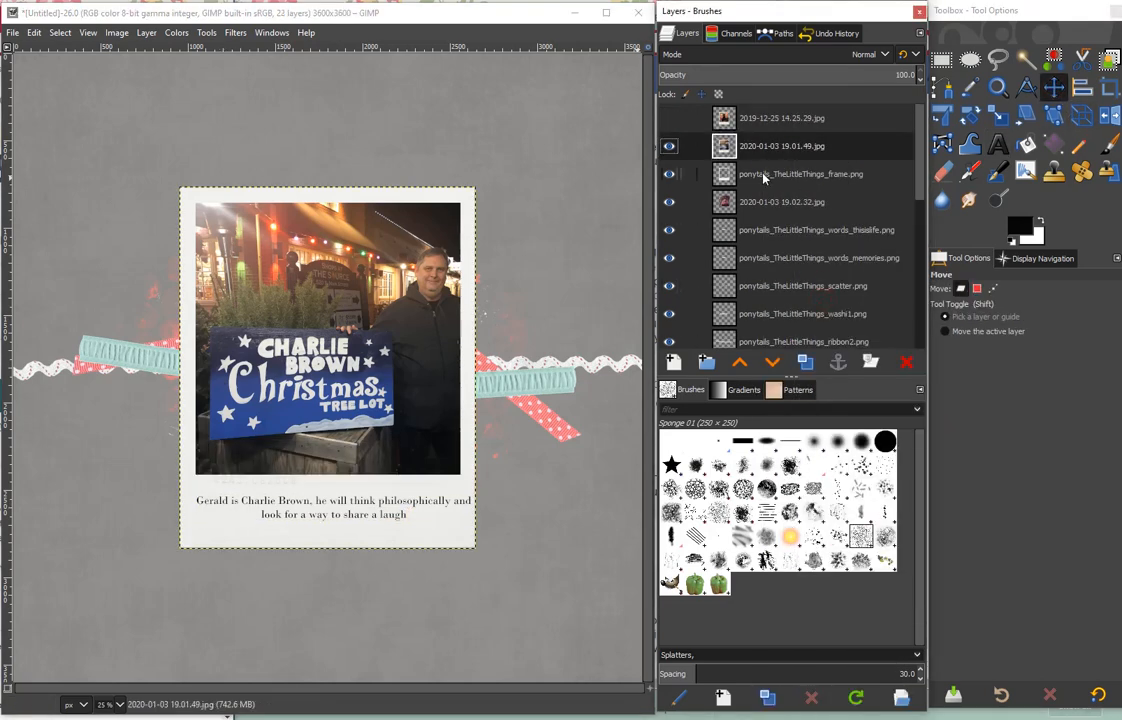
click(669, 146)
- Start a caption on the psychiatric help booth frame reading "I'm Lucy, just tell me your problems and", with "I will listen intently;" on the second line
click(771, 176)
click(998, 145)
click(190, 486)
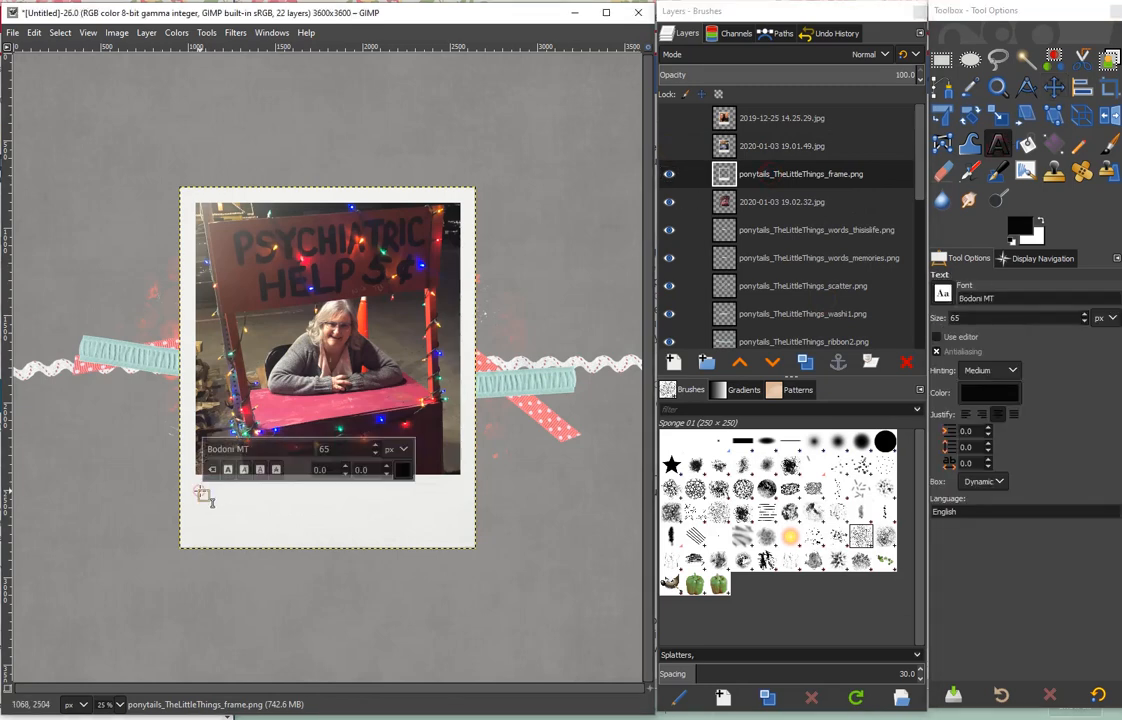
text(I'm Lucy, just tell)
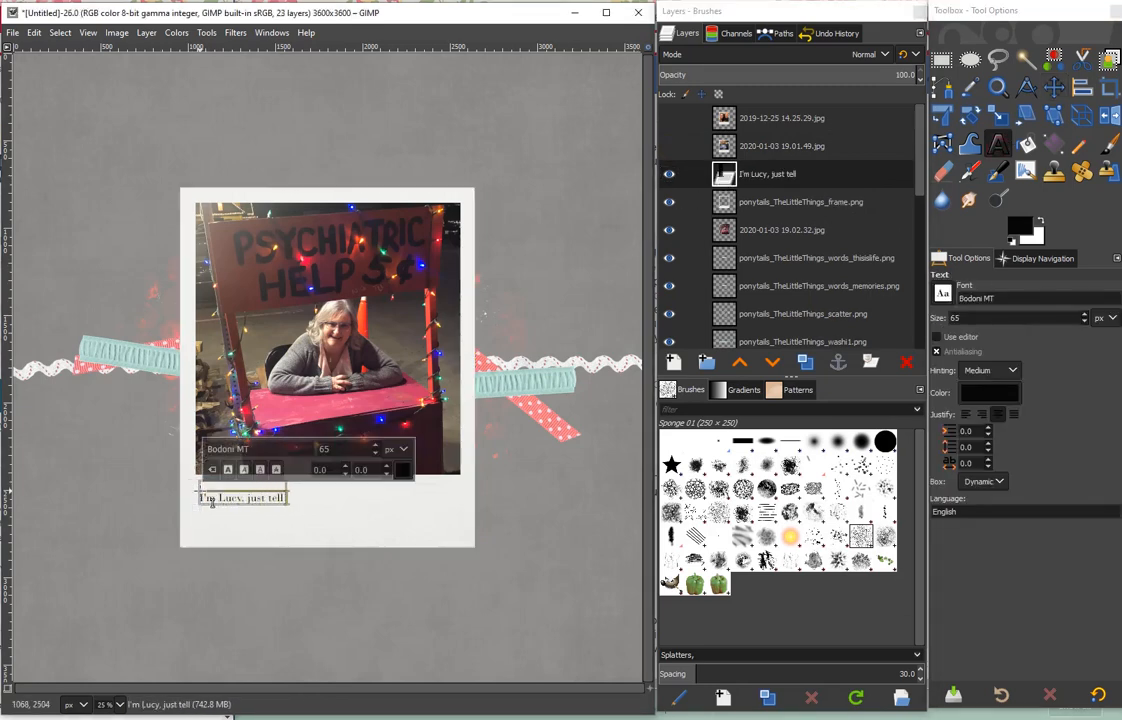
text( me your problems and)
key(Return)
text(I)
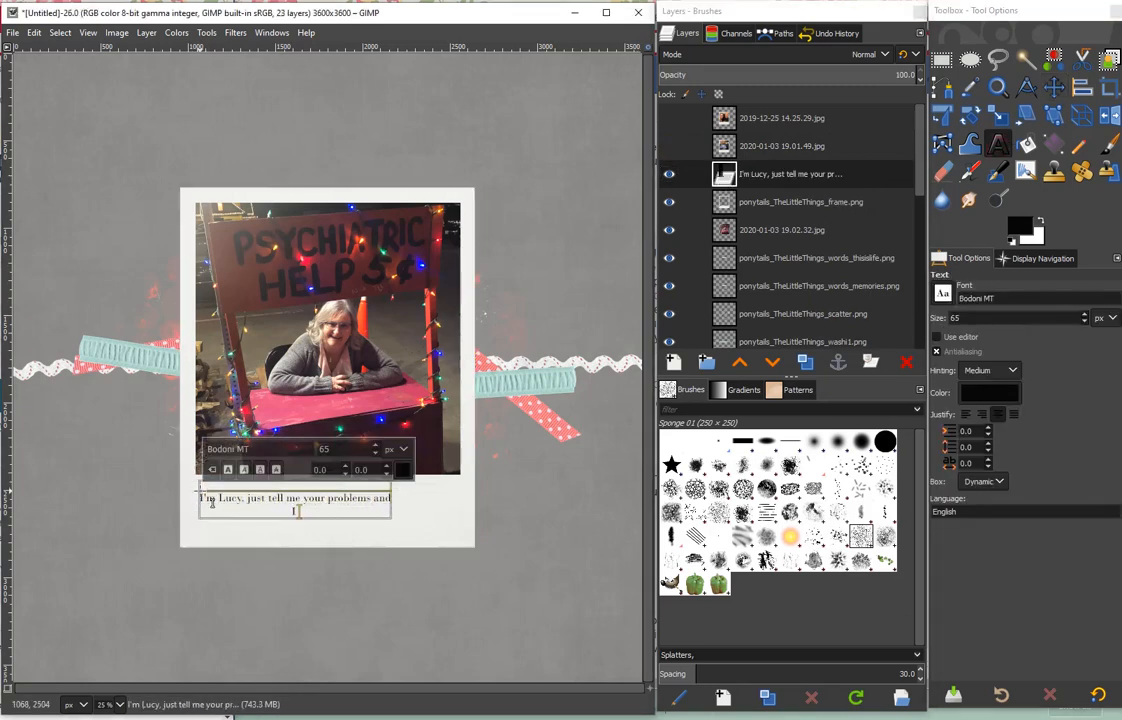
text( will listen intently: I may not have the ans)
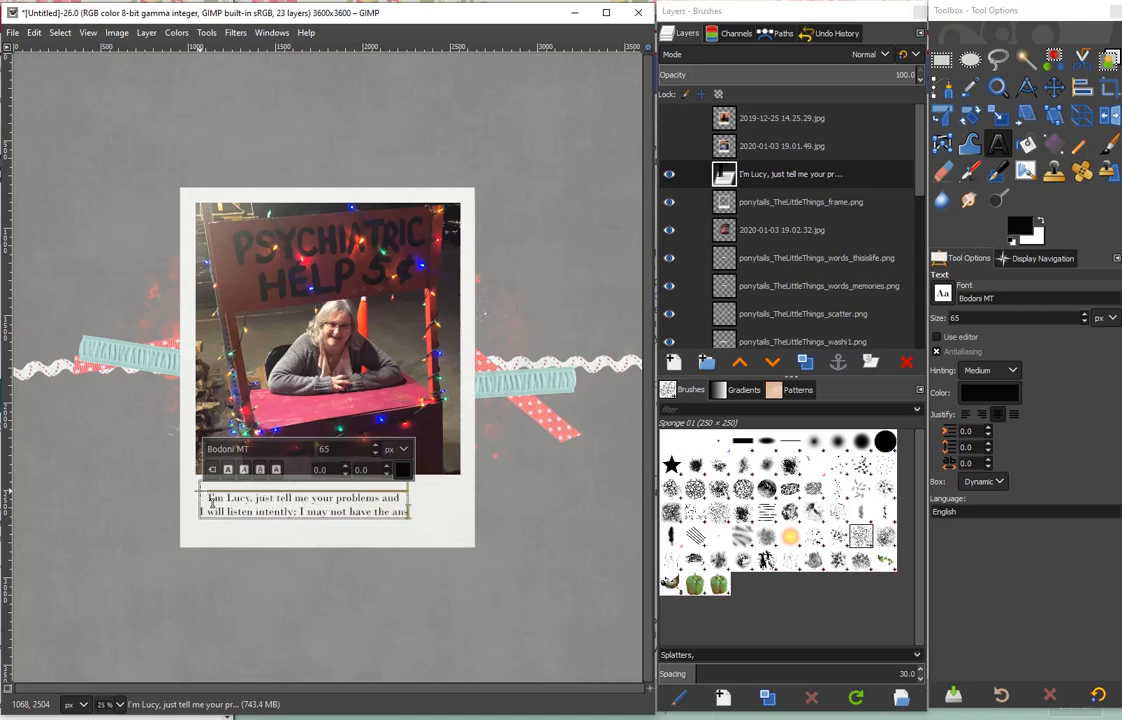
text(wers, but)
- Continue the booth caption with "I may not have the answers, but" and finish it with a third line, "You will have been heard"
key(Return)
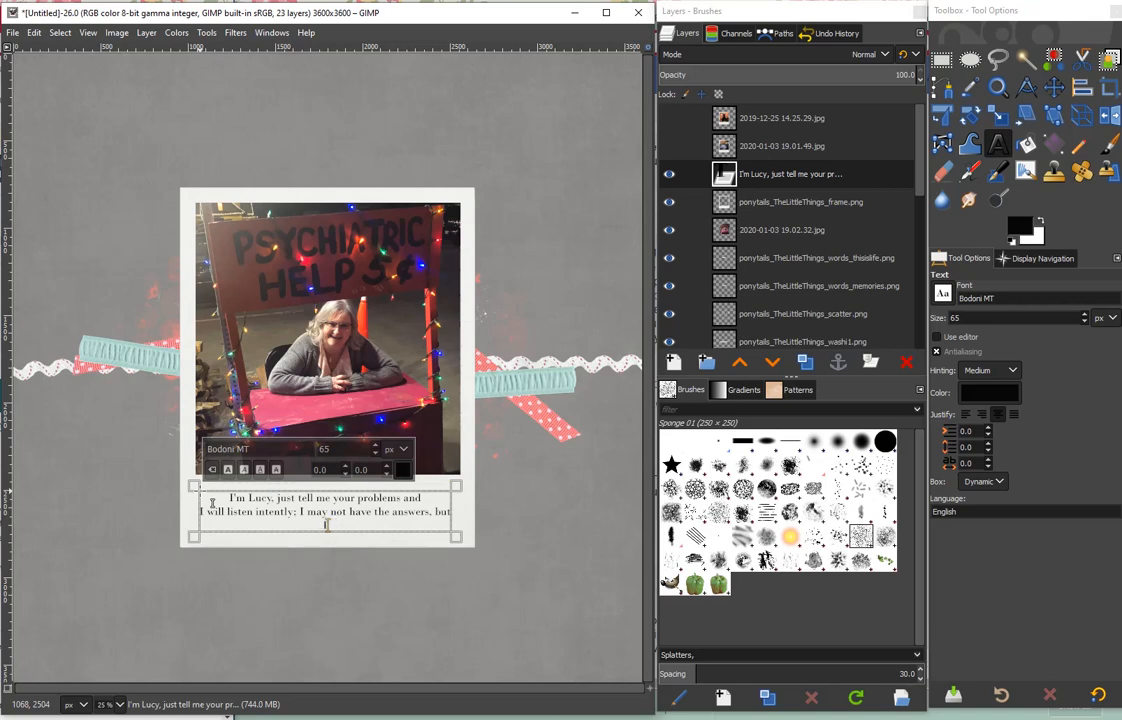
text(I)
key(BackSpace)
text(You will have been heard)
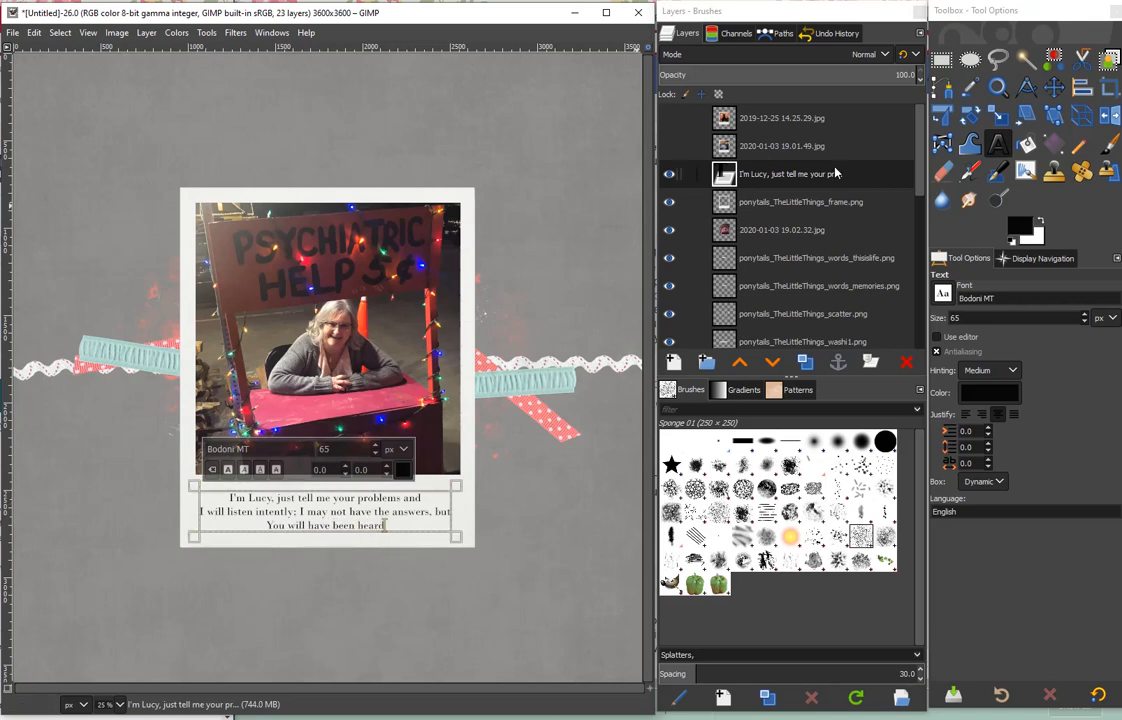
key(Escape)
key(m)
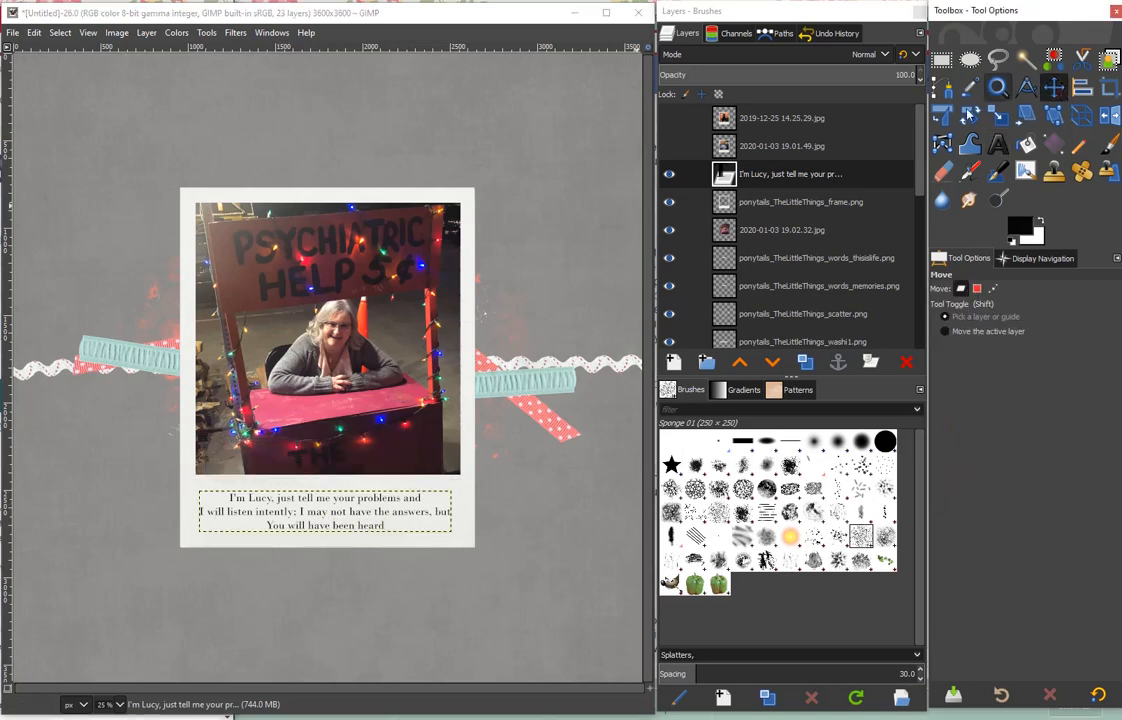
- Merge the caption and frame into the booth photo layer, and make the other two framed photos visible again
right_click(815, 180)
click(858, 195)
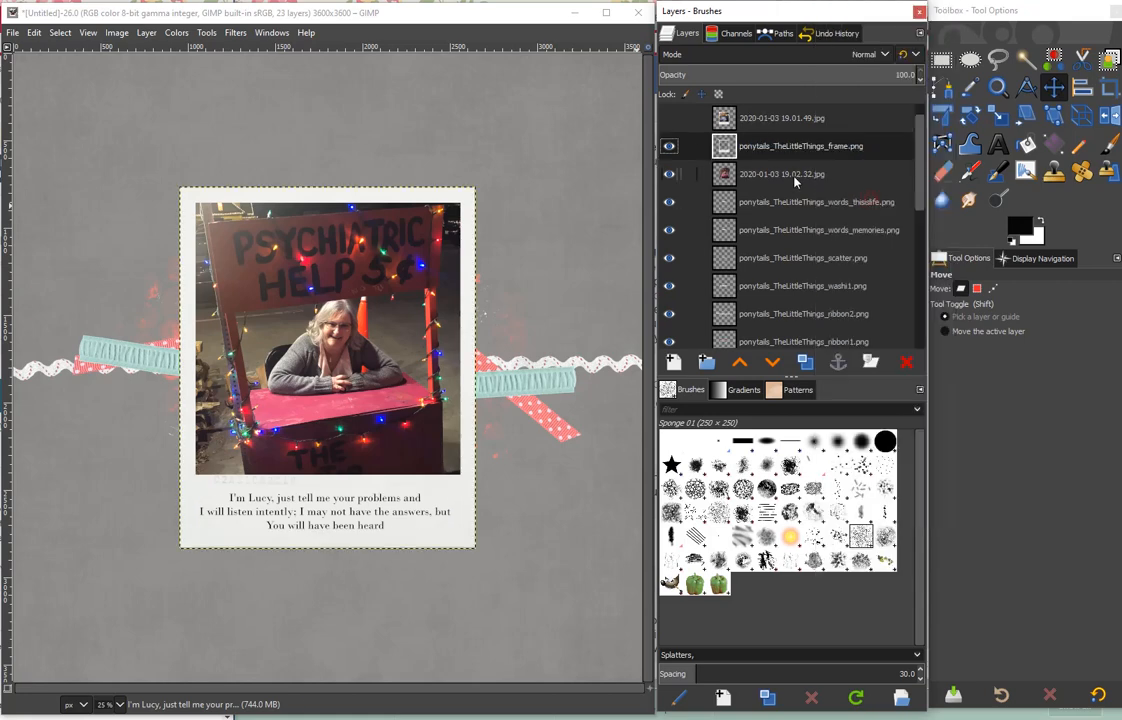
right_click(784, 147)
click(820, 329)
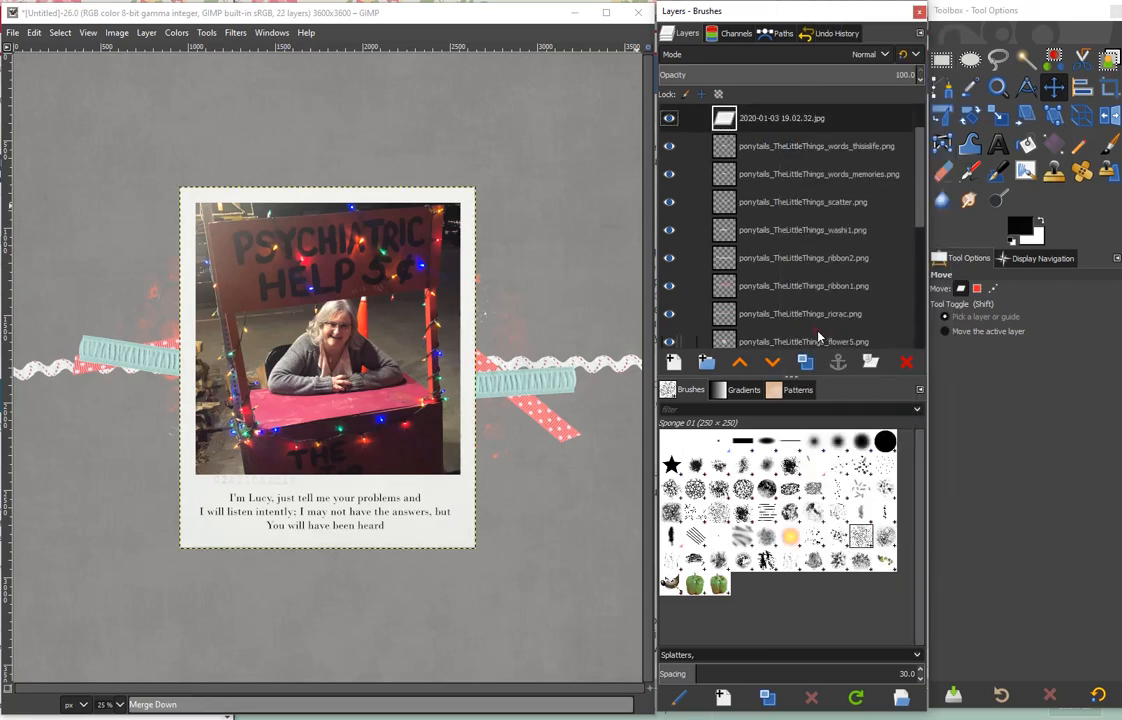
drag(918, 187, 918, 130)
click(800, 118)
click(669, 118)
click(669, 146)
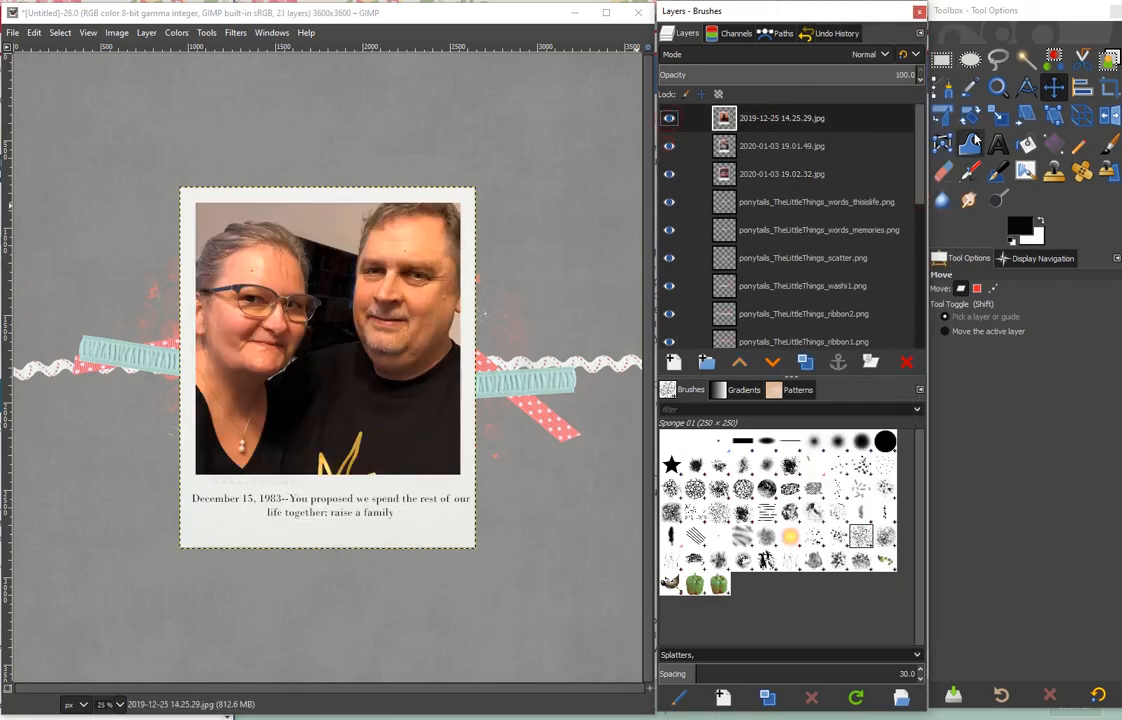
- Scale the framed couple photo down proportionally to about 1052 × 1282 px
click(998, 115)
click(428, 222)
drag(475, 188, 363, 325)
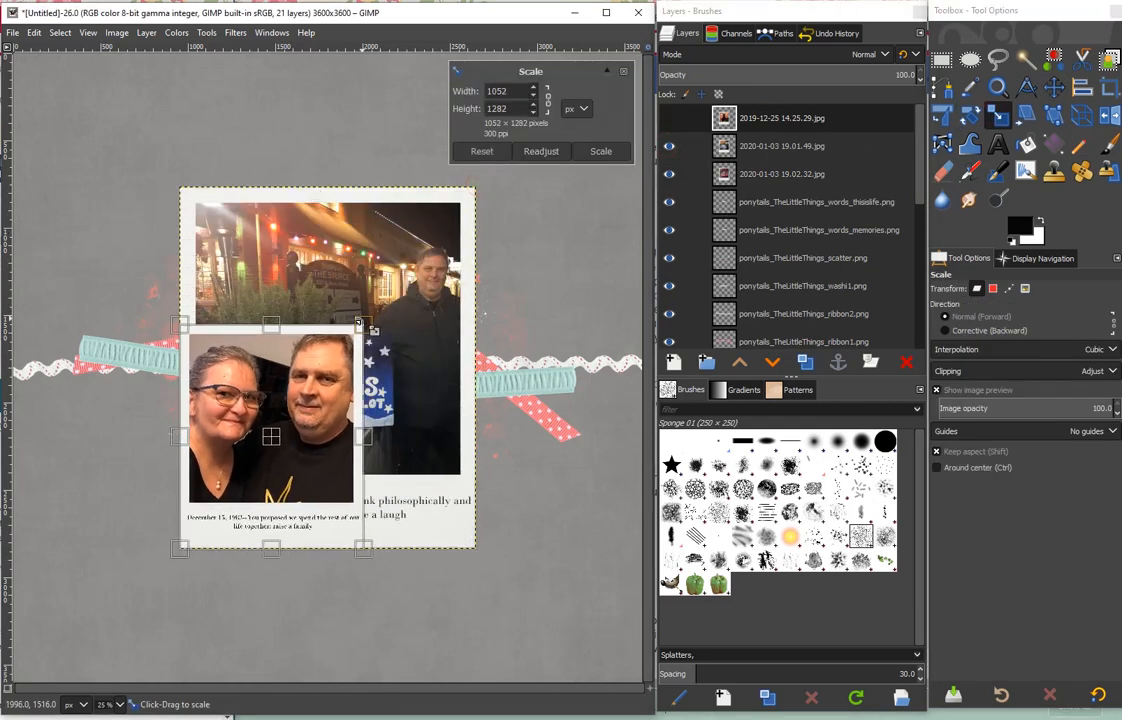
click(608, 150)
- Scale the framed tree lot and booth photos down proportionally to match the couple photo's size
click(729, 146)
click(470, 200)
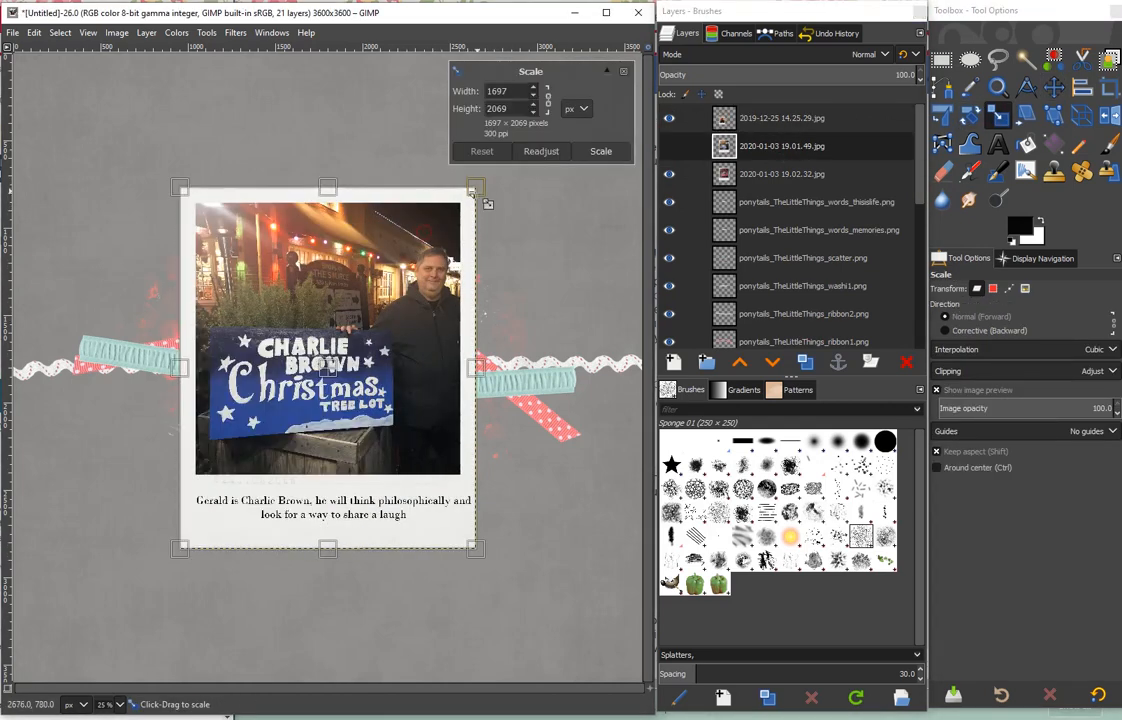
drag(475, 188, 365, 326)
click(603, 154)
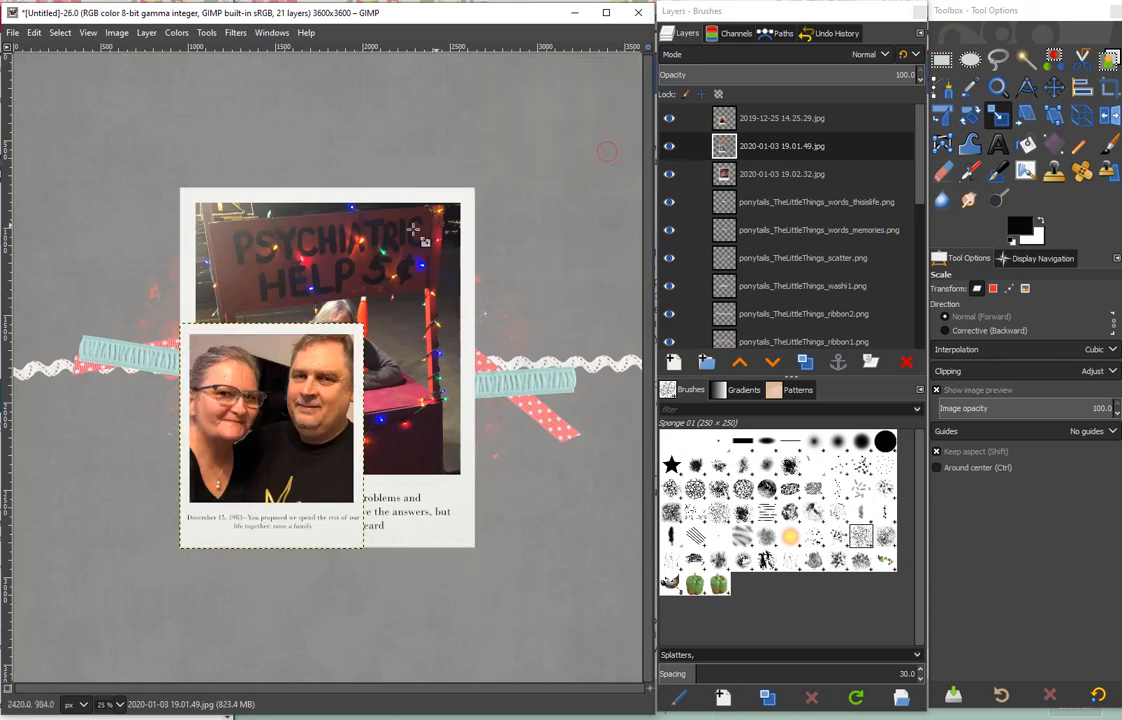
click(821, 174)
click(453, 246)
drag(475, 188, 363, 325)
click(600, 151)
key(m)
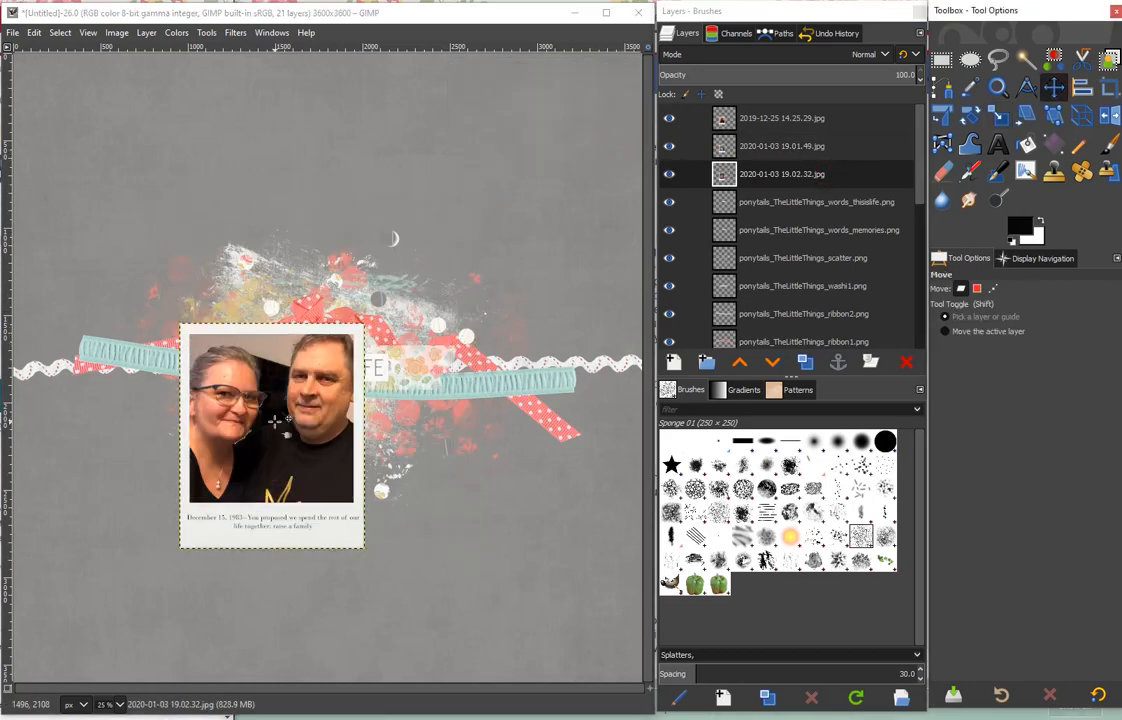
- Rotate the framed booth photo about 7° clockwise
click(968, 117)
drag(342, 352, 348, 368)
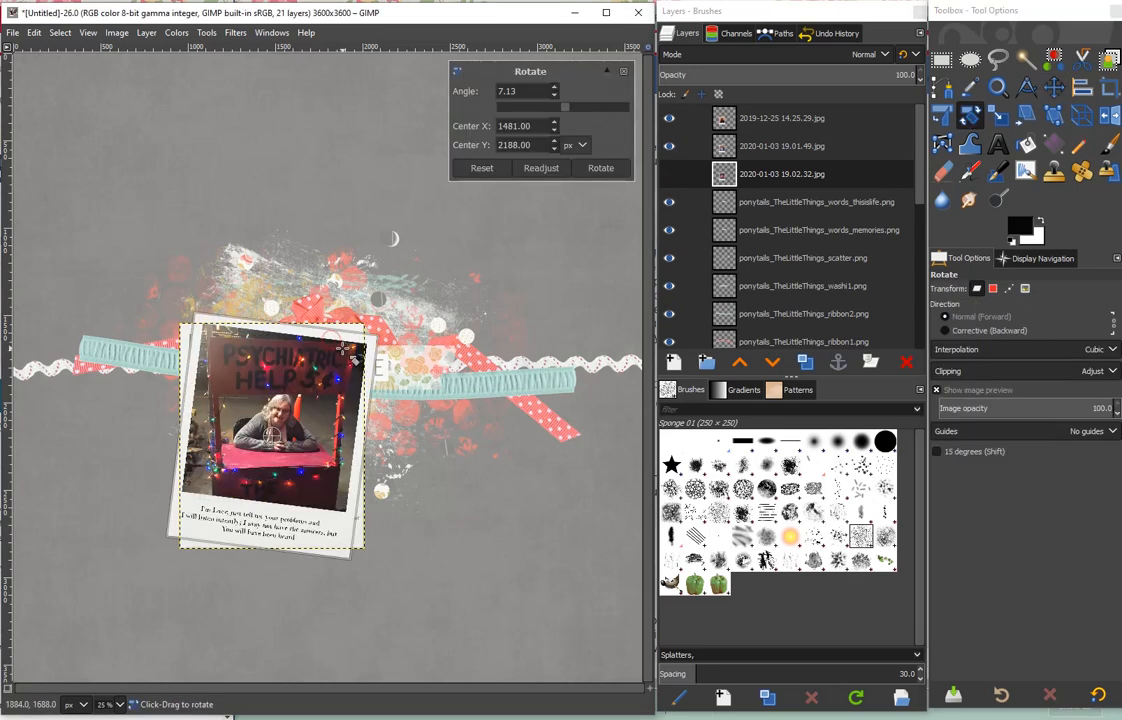
click(603, 166)
- Tilt the framed tree lot photo counterclockwise and the framed couple photo clockwise
drag(337, 328, 371, 362)
click(601, 169)
click(748, 118)
click(601, 169)
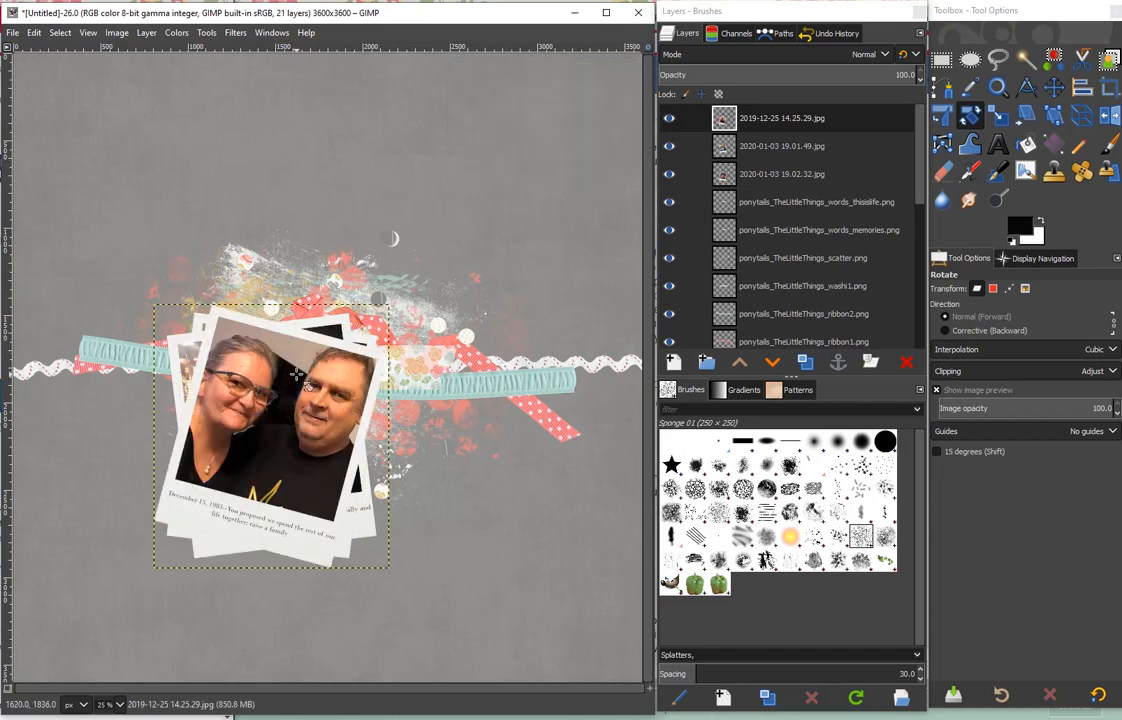
- Spread the photos around the central word art, with the couple on the right, the tree lot at the top and the booth on the left
key(m)
drag(259, 432, 499, 397)
drag(205, 498, 305, 248)
drag(229, 374, 159, 264)
- Bring the floral washi tape above the photos near the page's upper left and scale it down to about half its width
drag(849, 286, 800, 110)
drag(322, 378, 202, 181)
click(998, 115)
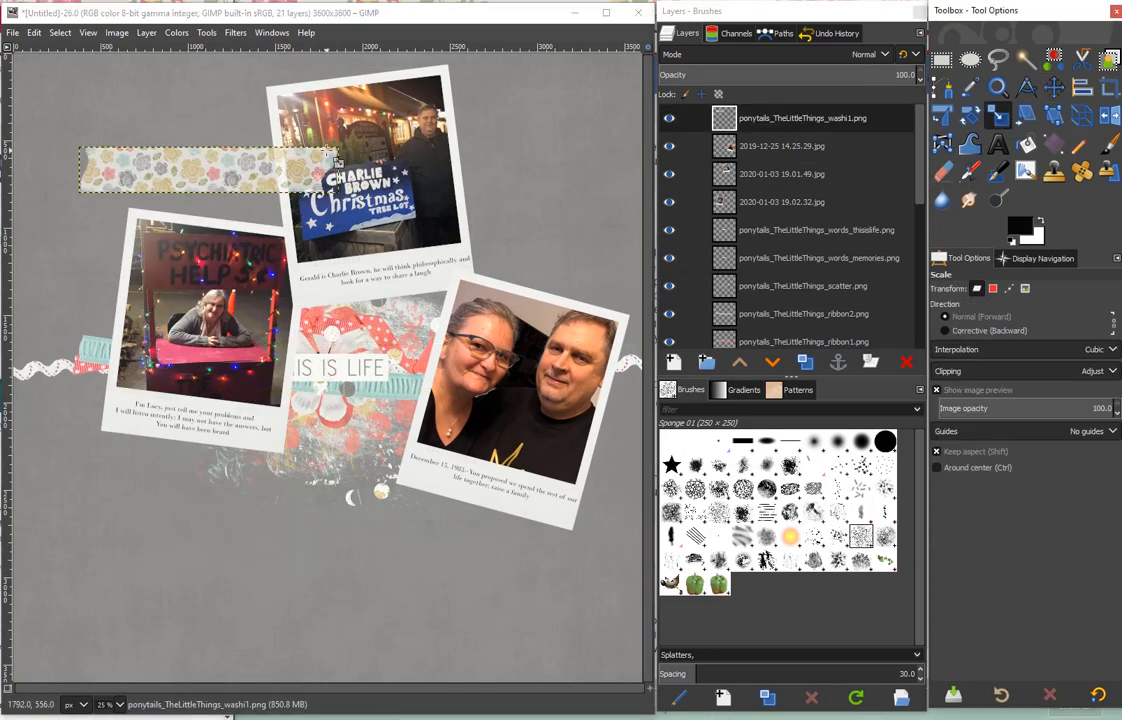
click(290, 172)
drag(338, 149, 434, 83)
click(601, 148)
- Duplicate the washi tape twice and place one piece at the top edge of each framed photo
click(806, 361)
click(806, 361)
click(1054, 87)
drag(147, 182, 228, 195)
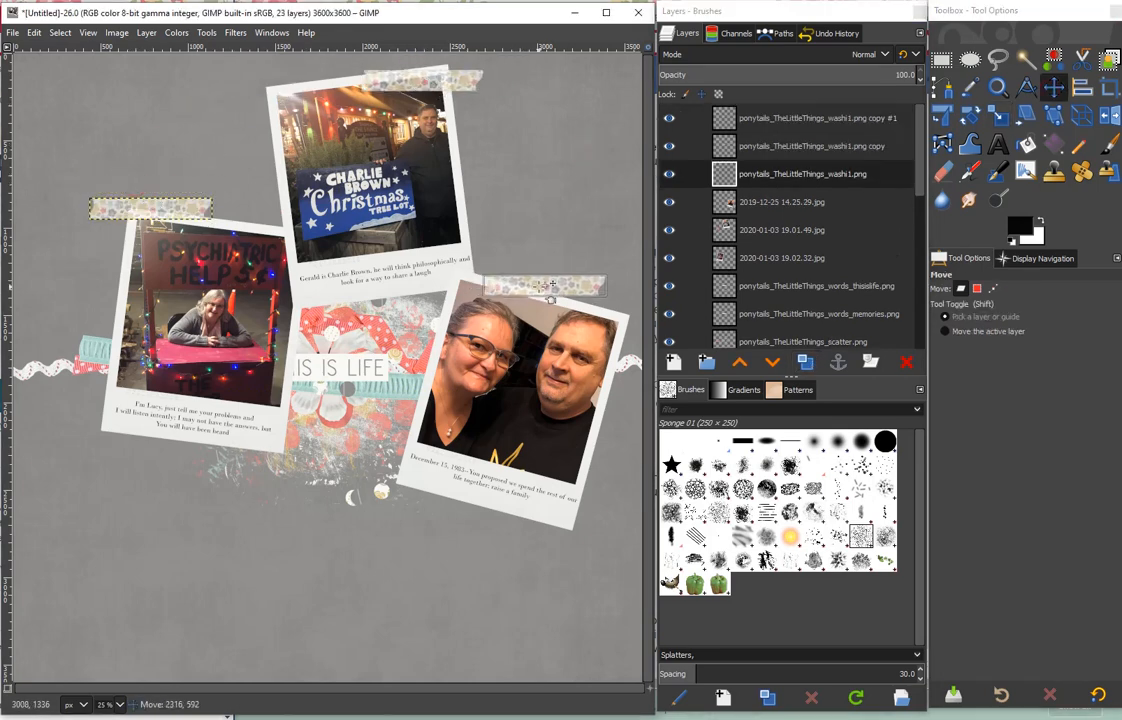
drag(547, 289, 547, 288)
- Rotate the booth photo's tape slightly counterclockwise and the tree lot photo's tape slightly clockwise
click(970, 115)
click(787, 124)
drag(187, 218, 190, 212)
click(601, 166)
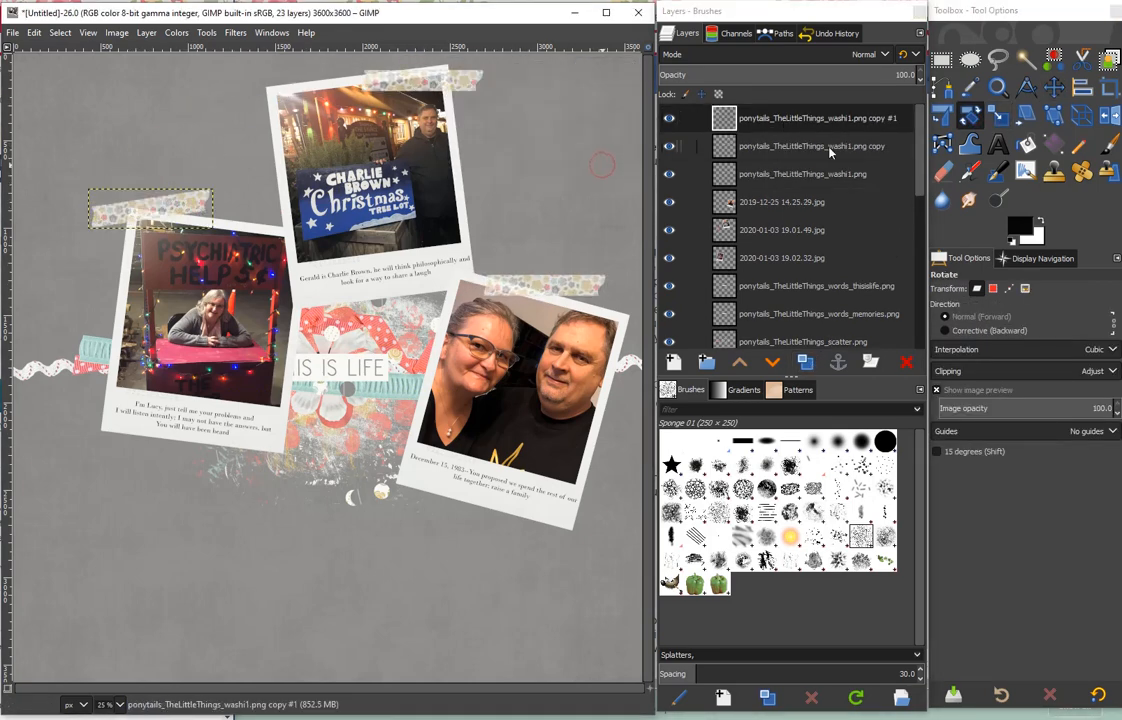
click(829, 152)
drag(466, 79, 467, 86)
click(600, 168)
- Rotate the couple photo's tape clockwise to follow the frame and move it over the photo's upper right corner
click(742, 182)
mouse_move(587, 283)
mouse_down()
mouse_move(587, 301)
mouse_move(577, 299)
mouse_up()
click(601, 168)
key(m)
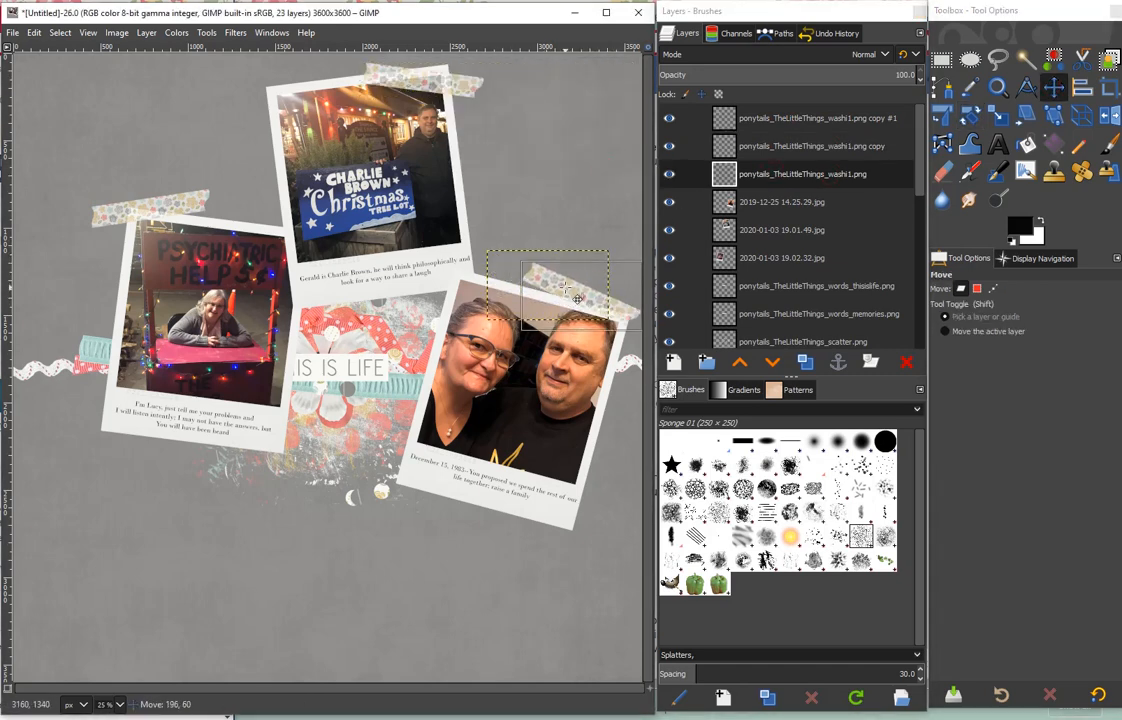
scroll(797, 192, down, 5)
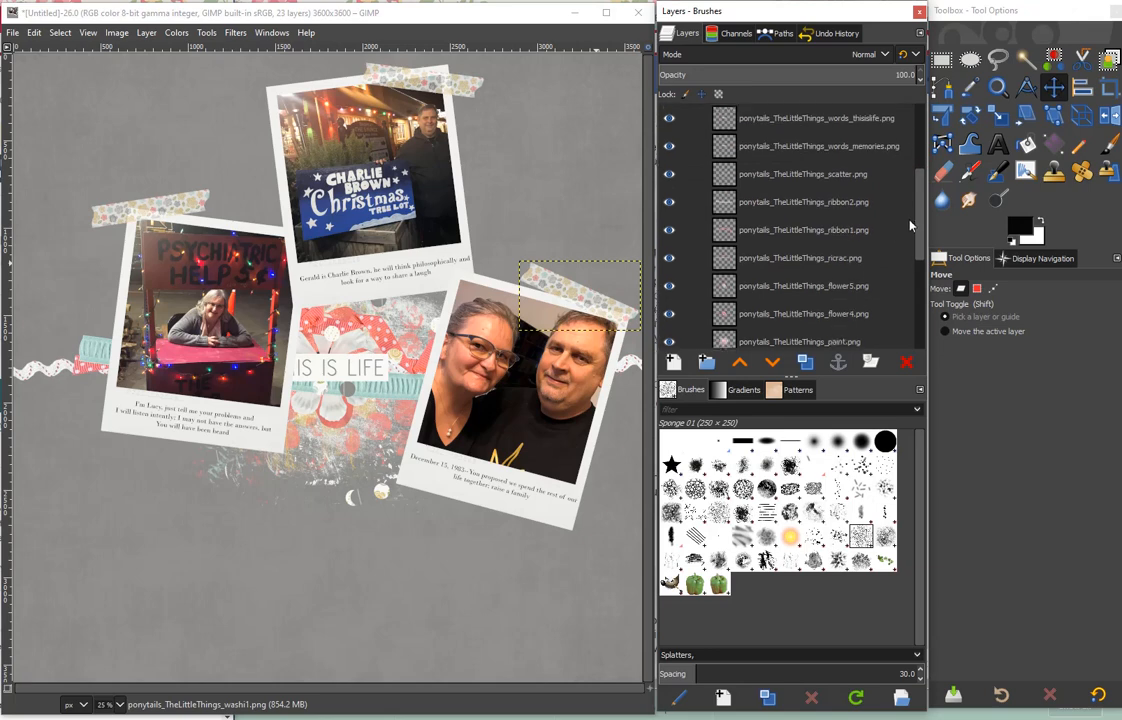
- Move the scatter and paint layers down the layer stack, below the flower and button layers
drag(734, 148, 838, 286)
scroll(838, 286, up, 3)
drag(729, 131, 868, 327)
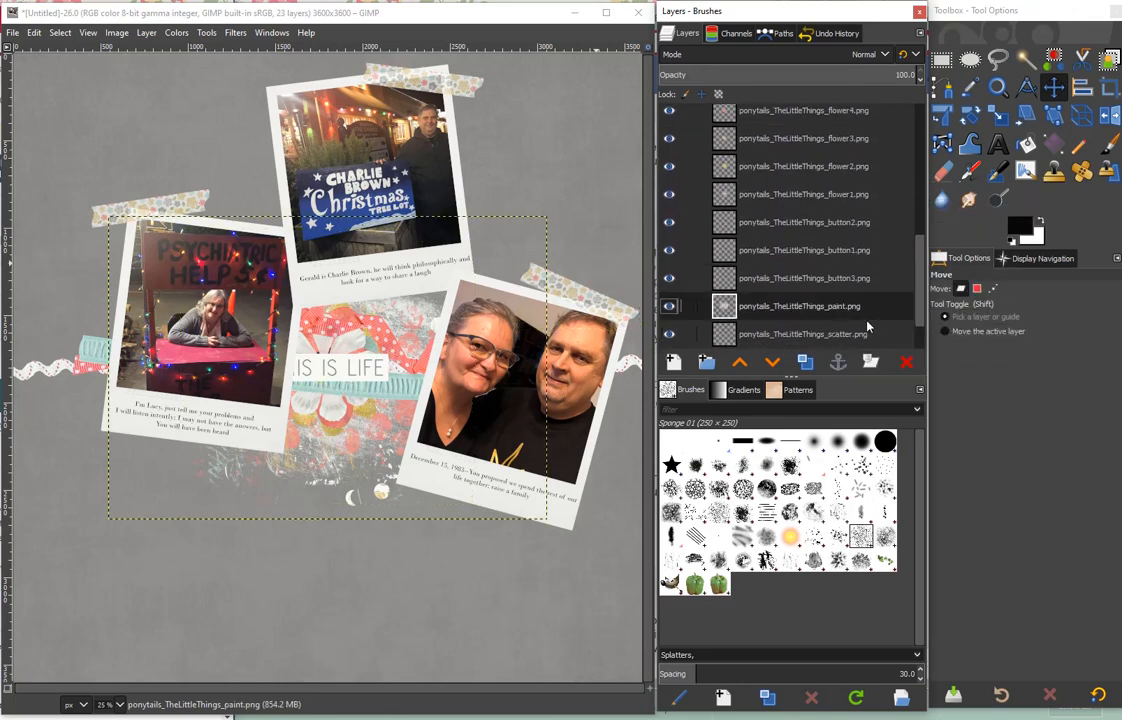
- Spread the word strips and ribbons below the photos, and move the paint splash lower right and the scatter lower left on the page
drag(335, 363, 458, 548)
drag(366, 389, 348, 471)
drag(338, 366, 349, 447)
mouse_move(355, 329)
mouse_down()
mouse_move(368, 418)
mouse_move(413, 438)
mouse_up()
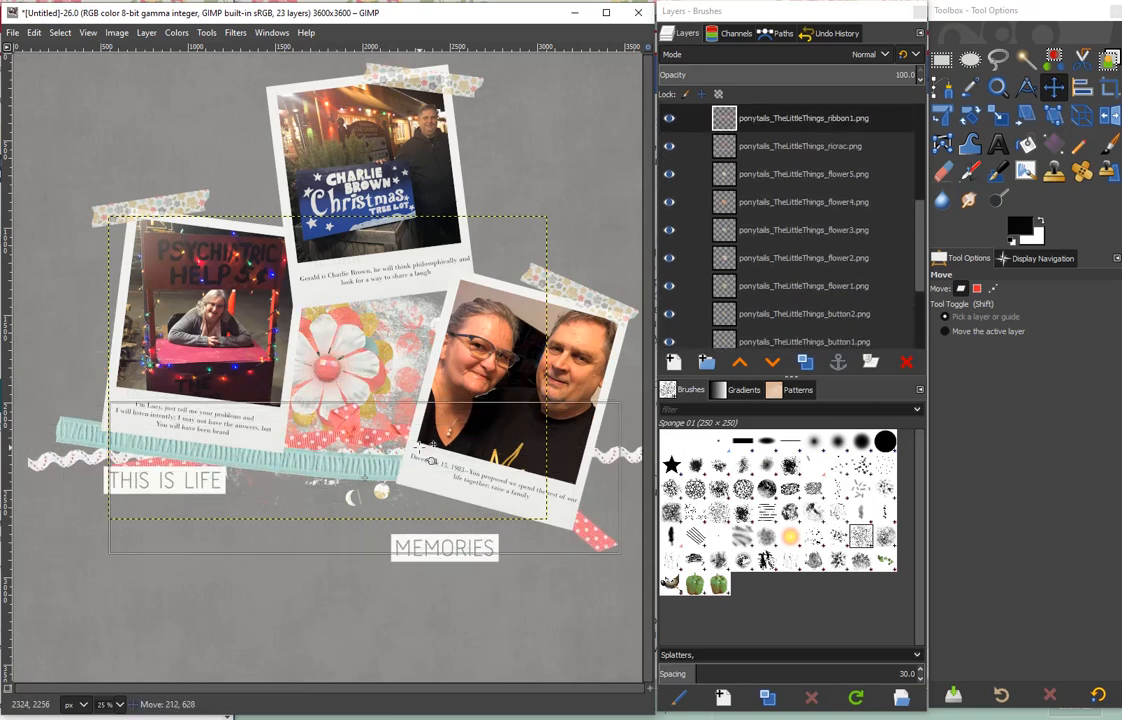
mouse_move(403, 313)
mouse_down()
mouse_move(423, 448)
mouse_move(513, 492)
mouse_up()
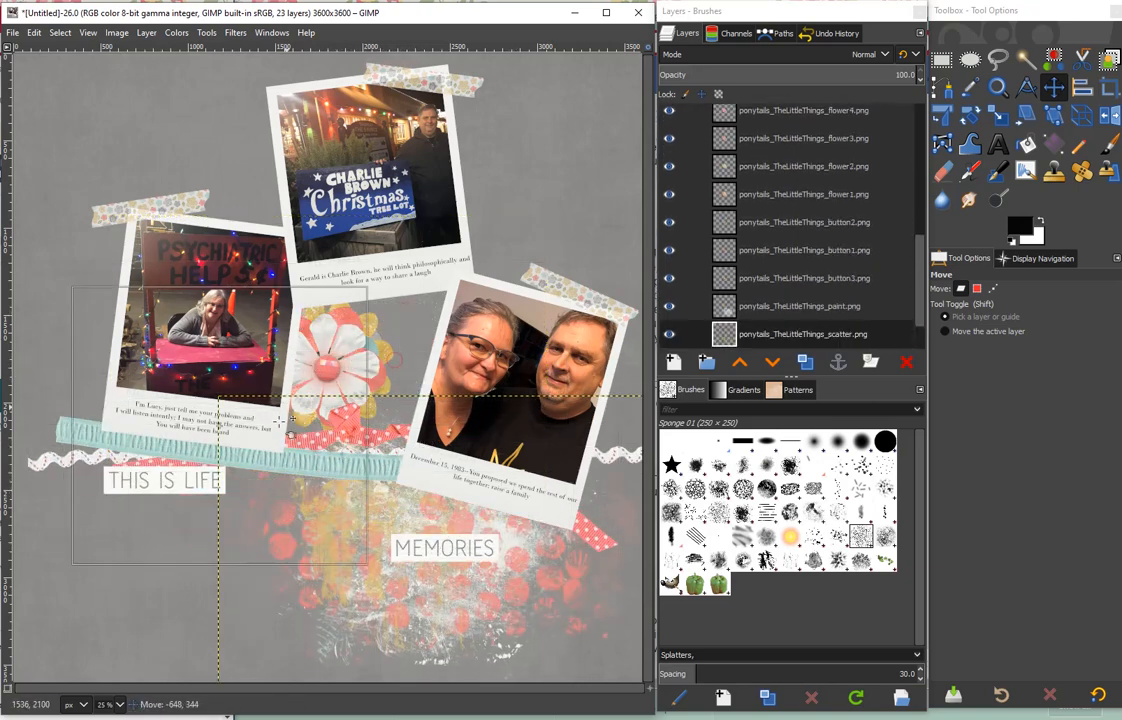
drag(281, 422, 195, 478)
- Bring the button layers above the photo layers and move both ribbon layers below the flower layers
drag(832, 255, 829, 192)
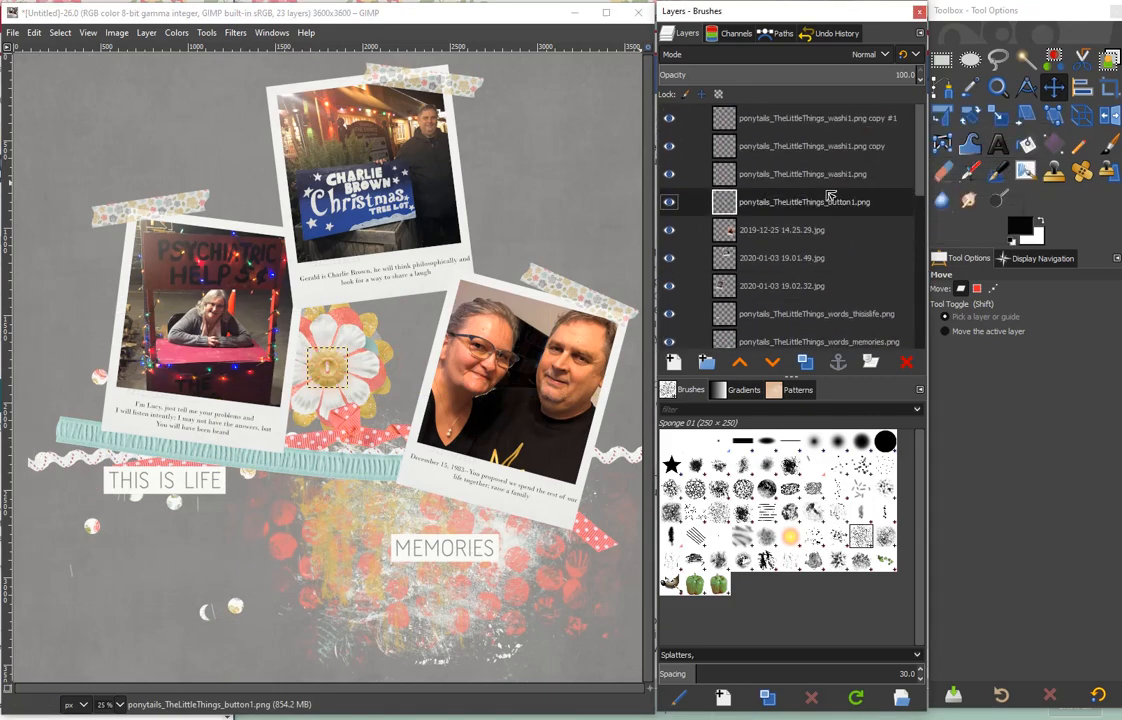
scroll(856, 248, down, 5)
mouse_move(830, 253)
mouse_down()
mouse_move(841, 343)
mouse_move(846, 240)
mouse_up()
mouse_move(836, 167)
mouse_down()
mouse_move(819, 110)
mouse_move(829, 122)
mouse_up()
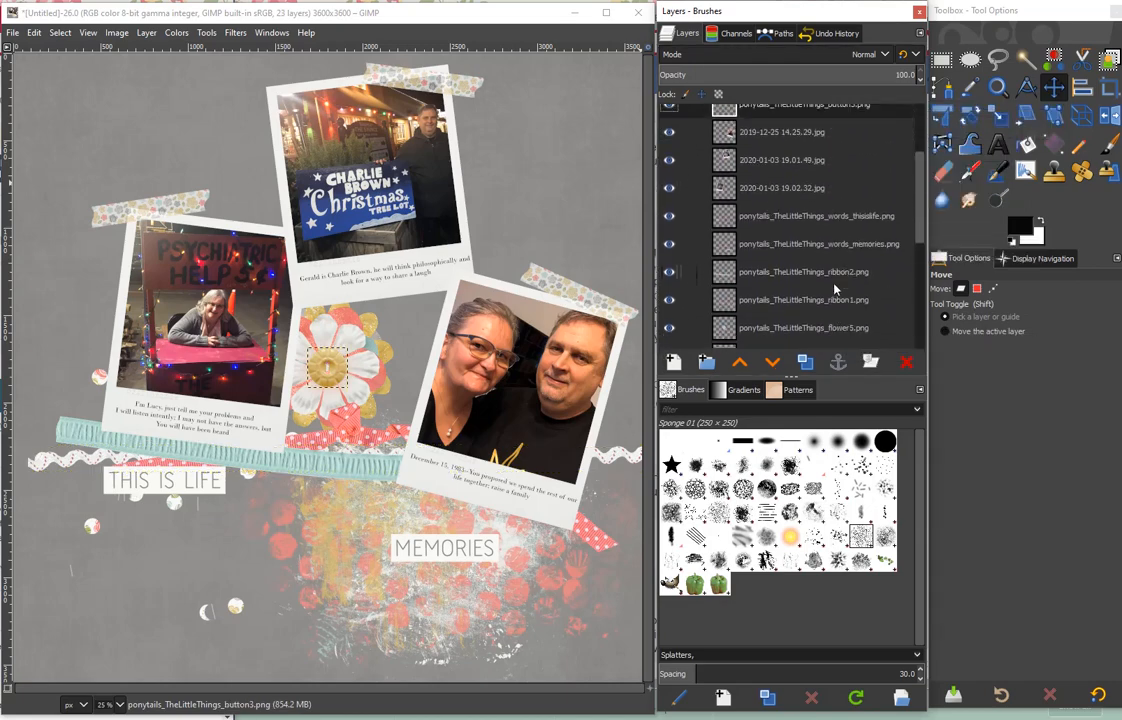
mouse_move(835, 277)
mouse_down()
mouse_move(833, 346)
mouse_move(847, 213)
mouse_move(835, 117)
mouse_move(800, 248)
mouse_move(825, 282)
mouse_up()
scroll(846, 283, up, 5)
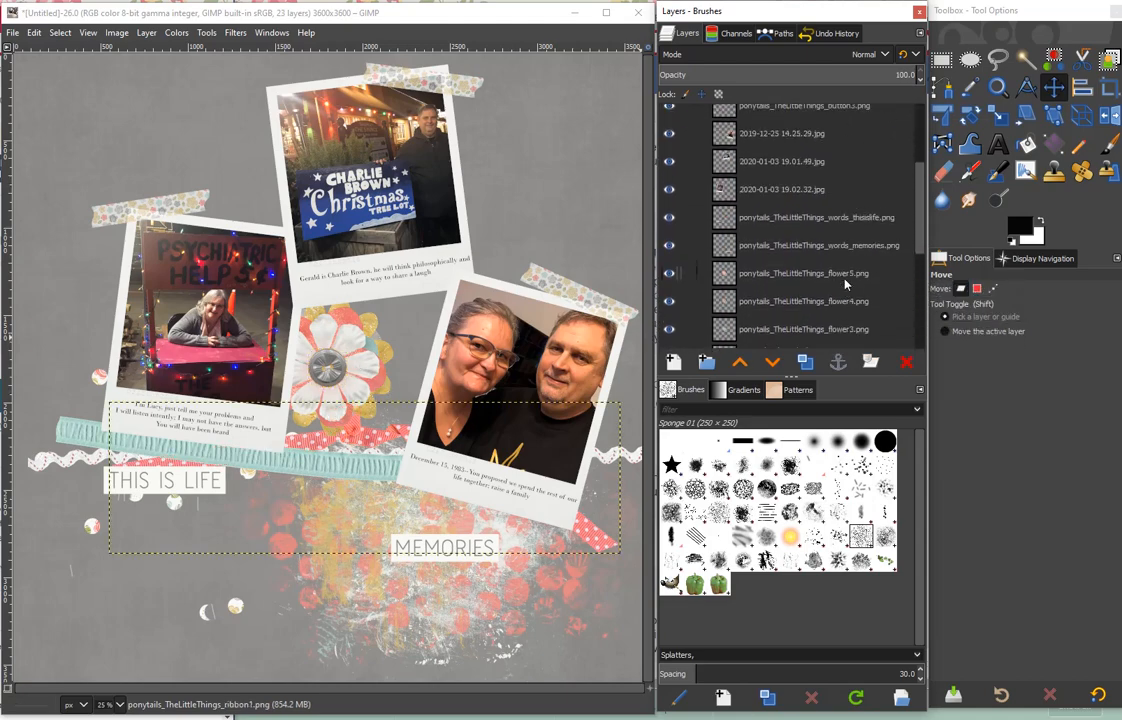
- Move the three photo layers beneath the flower layers in the stack
drag(777, 190, 787, 256)
scroll(797, 243, up, 4)
drag(773, 170, 790, 265)
- Spread the buttons and flowers into a cluster below the photos, with the gold button on the teal ribbon's left end
drag(326, 365, 415, 357)
drag(329, 350, 315, 471)
drag(342, 353, 268, 490)
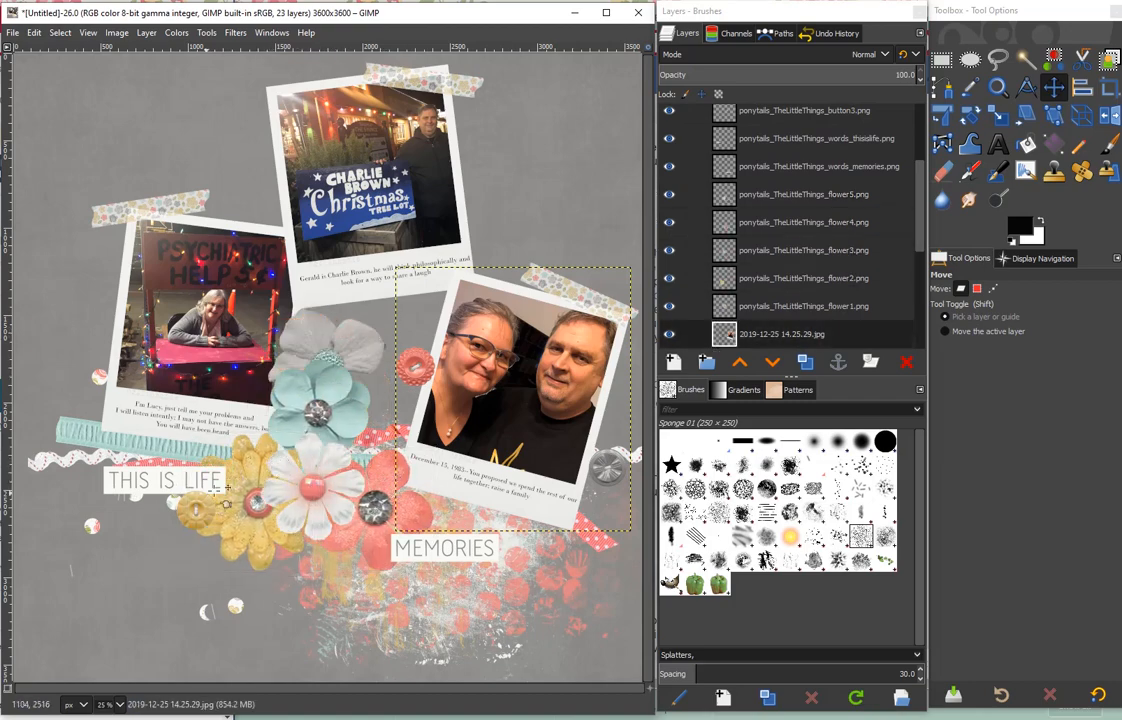
drag(194, 508, 112, 476)
drag(341, 346, 396, 450)
- Scale the grey flower down and place it by the couple photo's left edge
click(803, 307)
click(998, 116)
key(Return)
key(m)
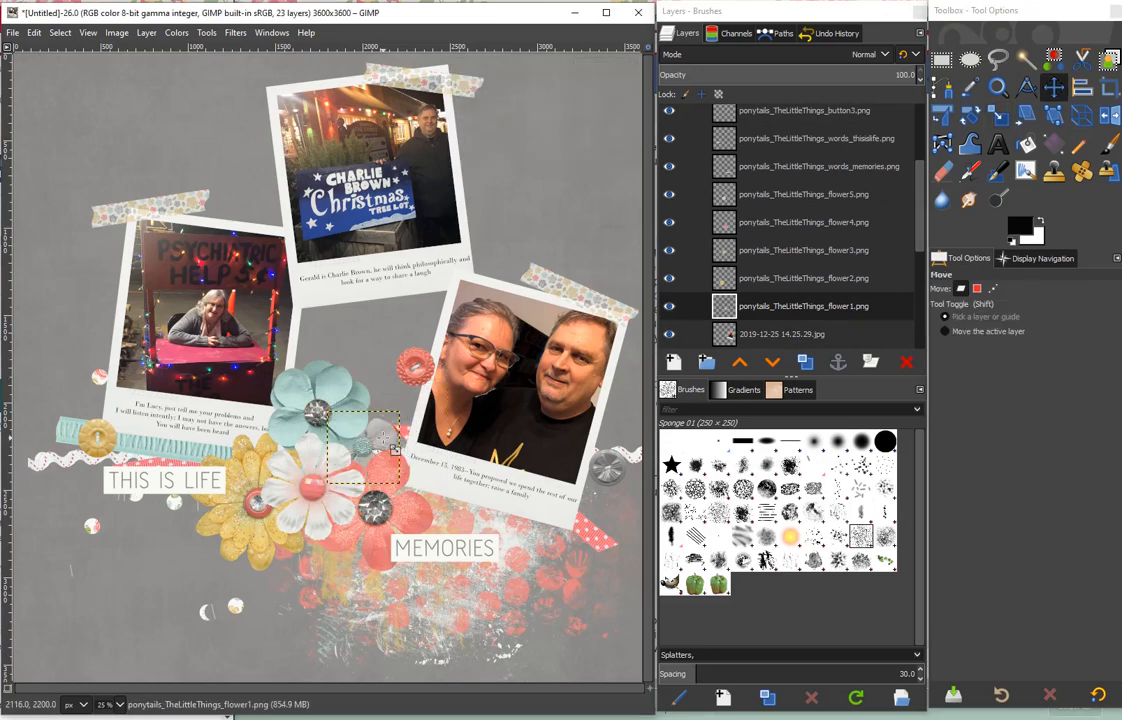
- Scale the teal flower down to about three quarters of its size, keeping it above the white flower
click(861, 250)
click(998, 116)
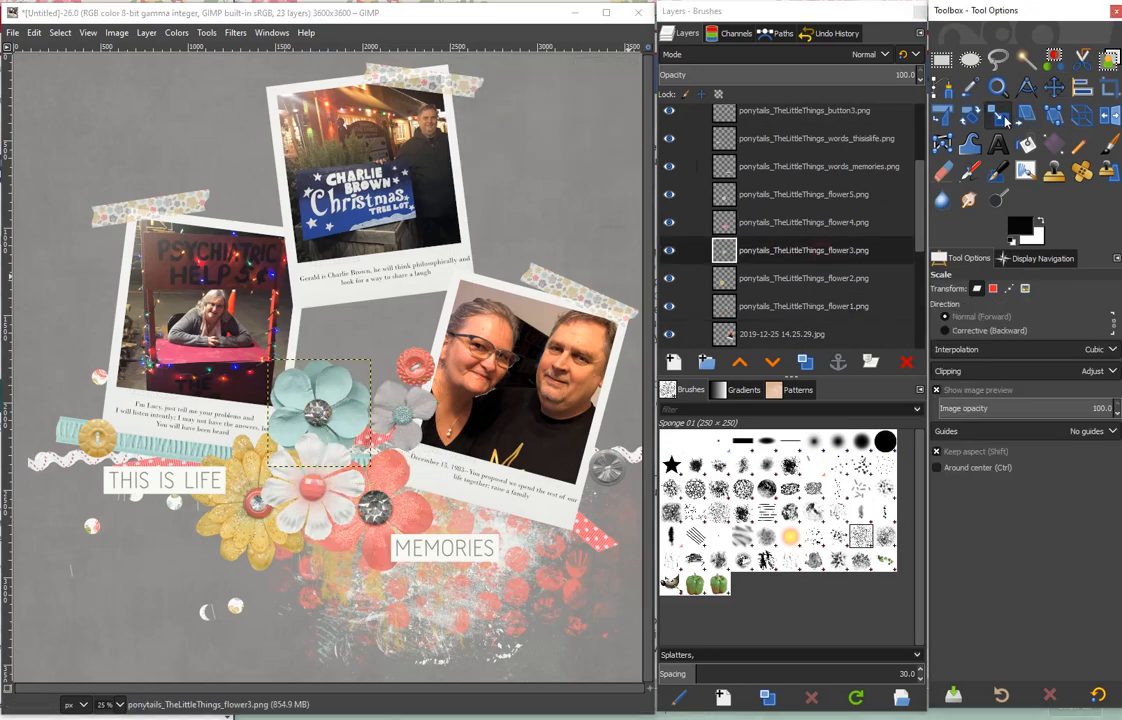
click(360, 400)
drag(366, 364, 320, 402)
click(603, 151)
click(1054, 87)
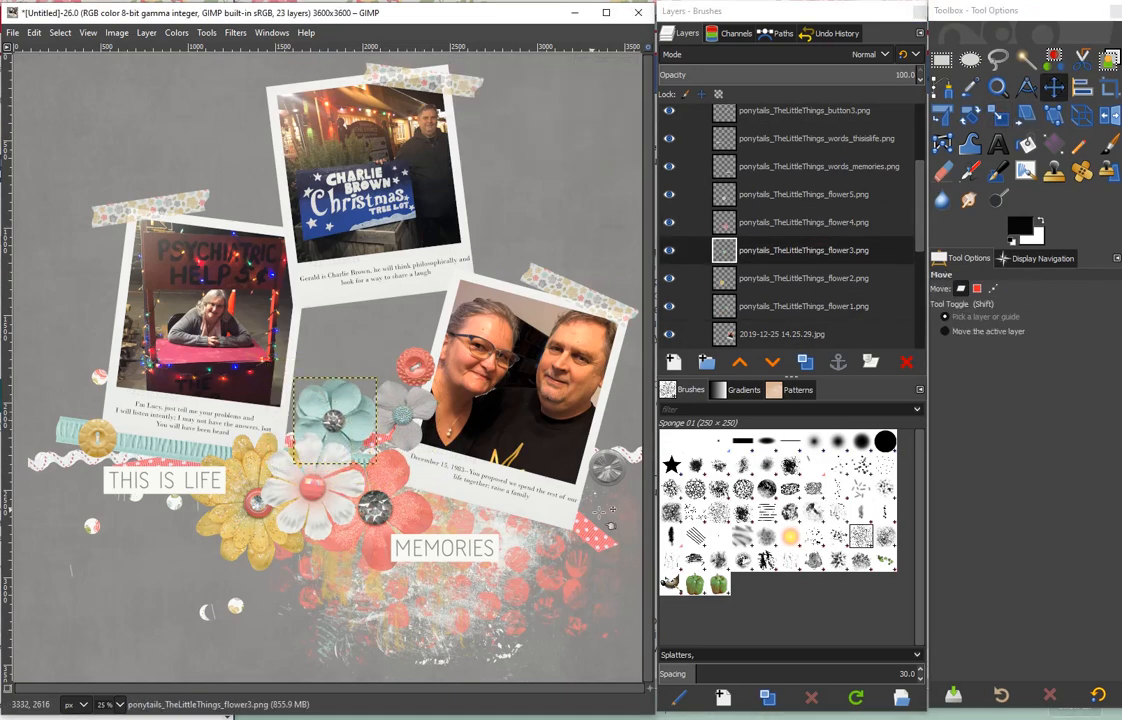
- Shift the pink ribbon and silver button at the couple photo's lower right, and move the red button left toward the teal flower
drag(599, 524, 606, 562)
drag(606, 466, 599, 448)
drag(403, 365, 299, 356)
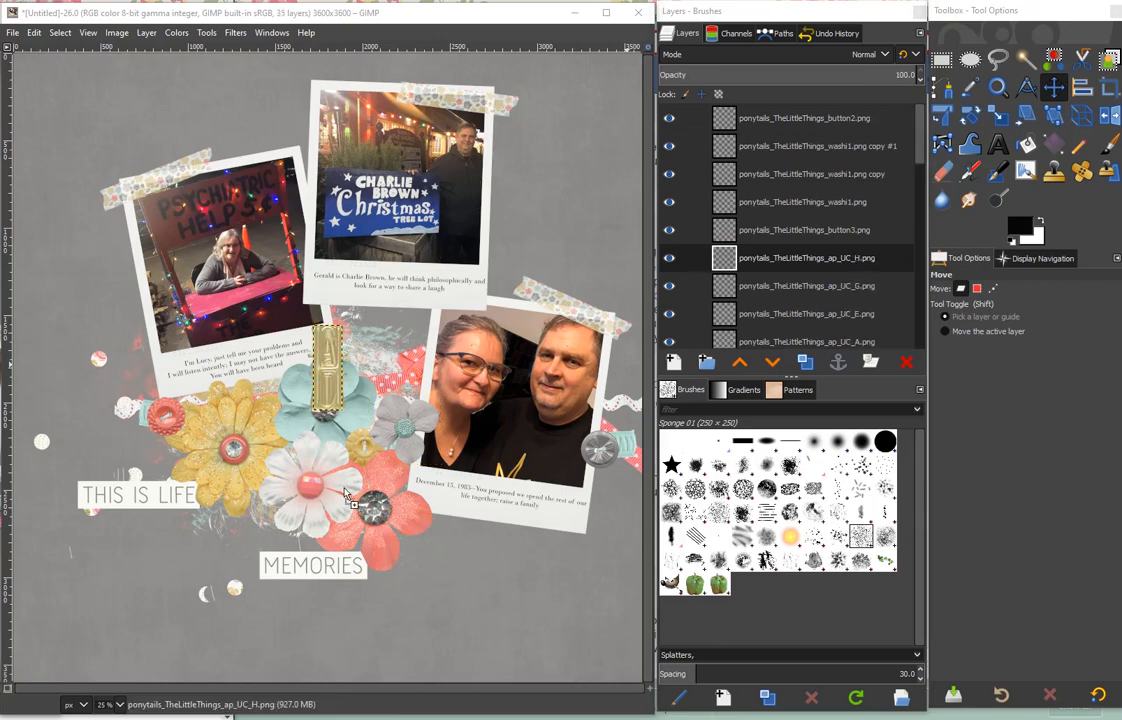
- Move the circle banner to the top of the page and scale it down to about 40 percent
drag(312, 354, 336, 128)
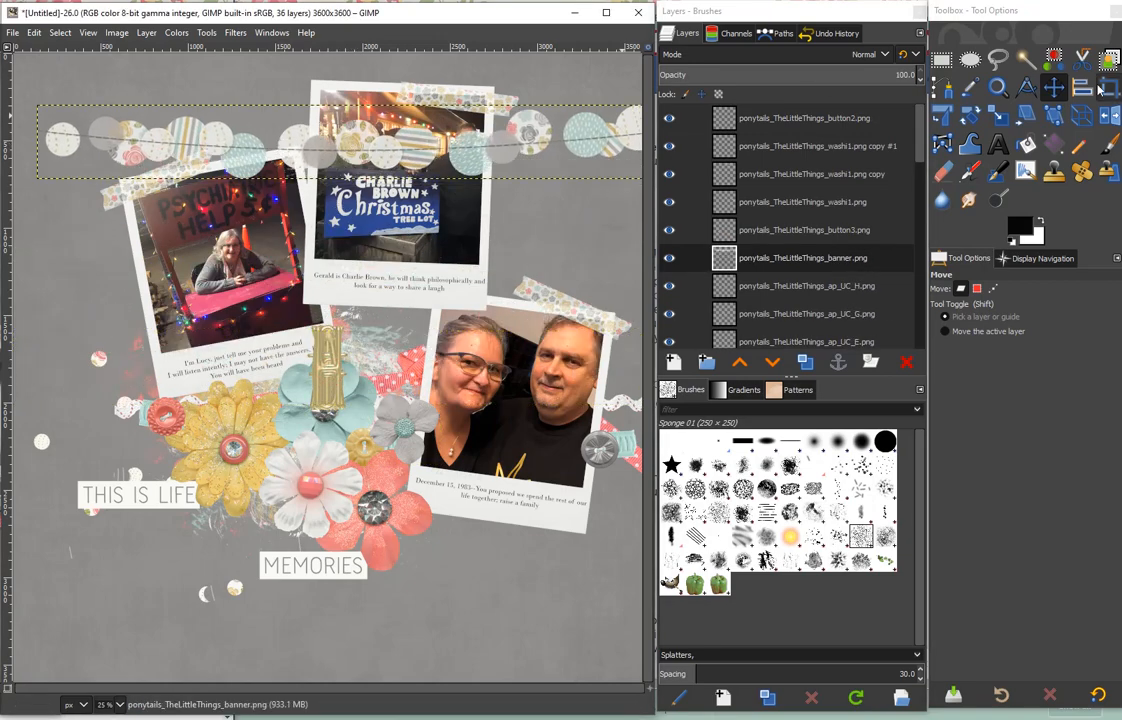
key(shift+s)
drag(40, 108, 521, 154)
click(601, 151)
click(1054, 87)
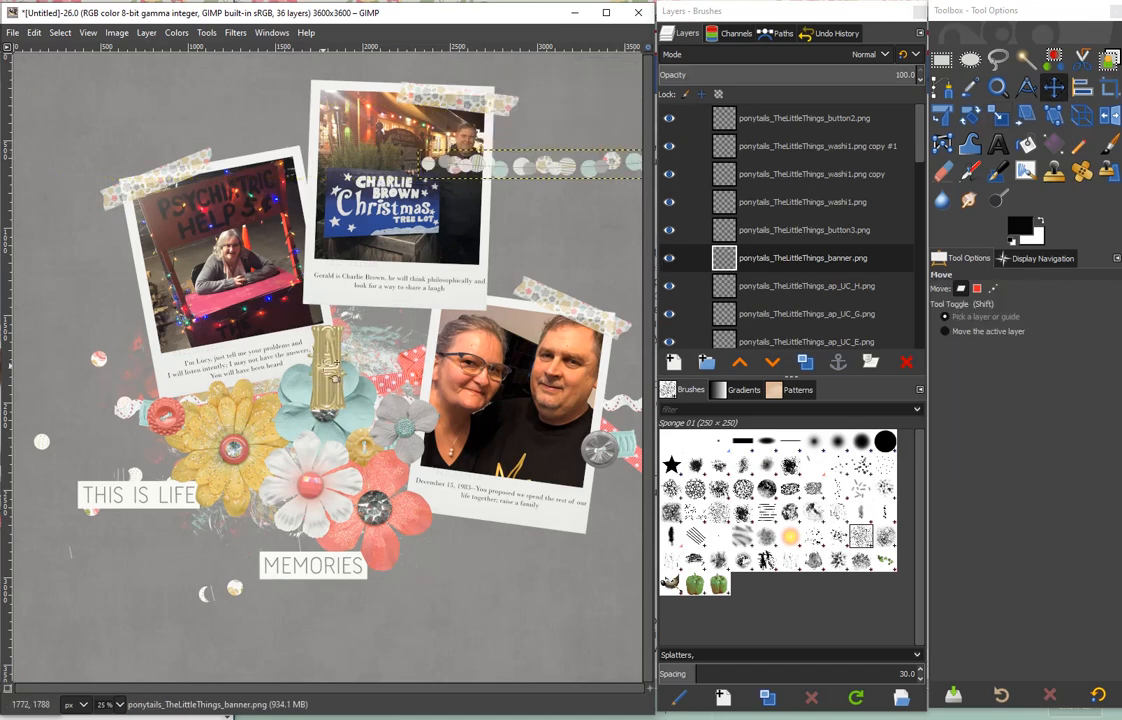
- Lay out the stacked gold alphabet characters in a row along the page's bottom as a rough title
drag(322, 366, 154, 625)
drag(322, 365, 85, 610)
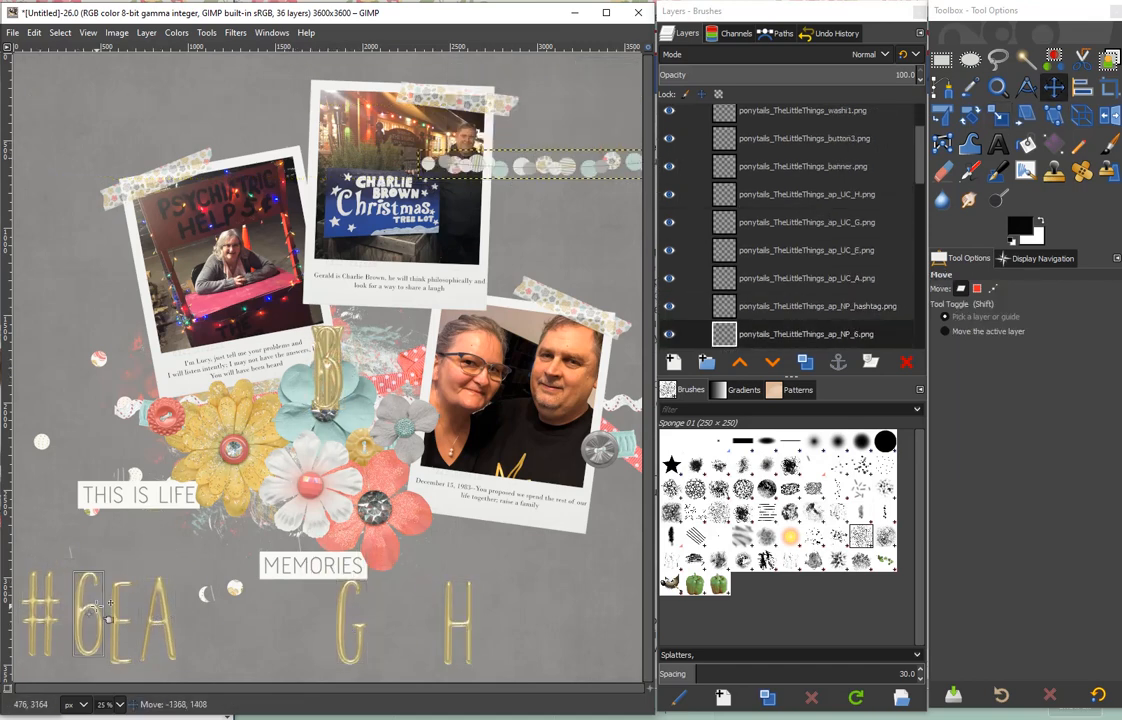
drag(320, 365, 430, 614)
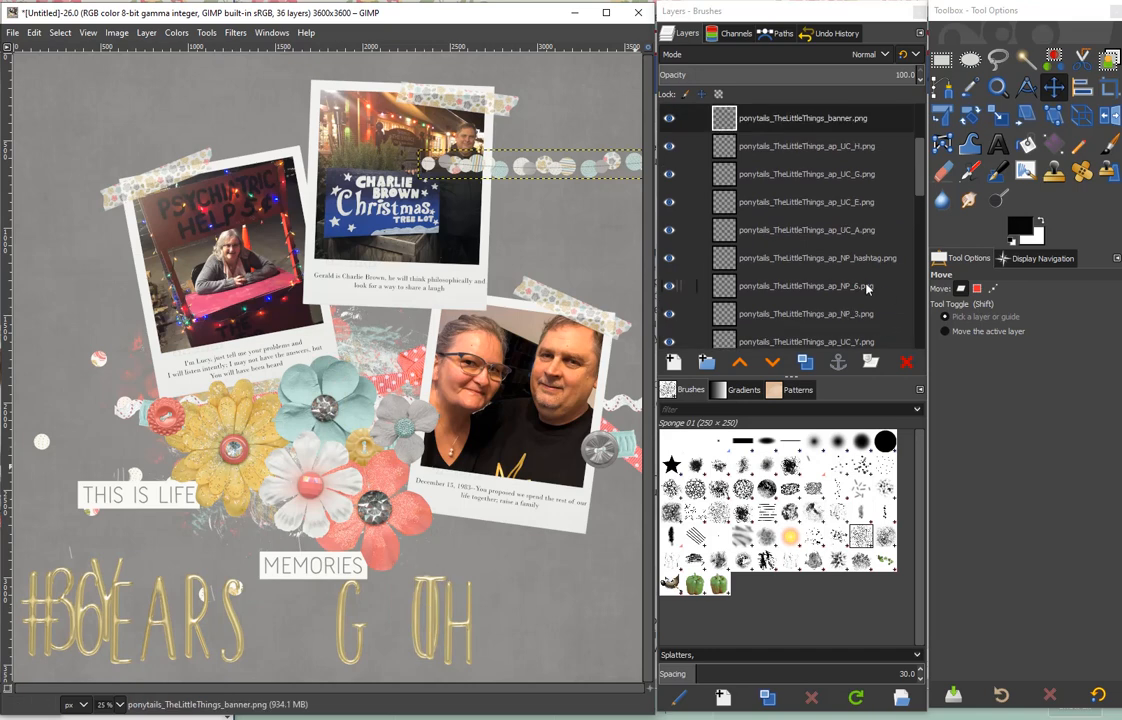
- Duplicate the gold E layer twice and place the copies after the G and after the H
scroll(867, 287, down, 1)
scroll(867, 287, up, 1)
scroll(891, 225, up, 1)
click(890, 230)
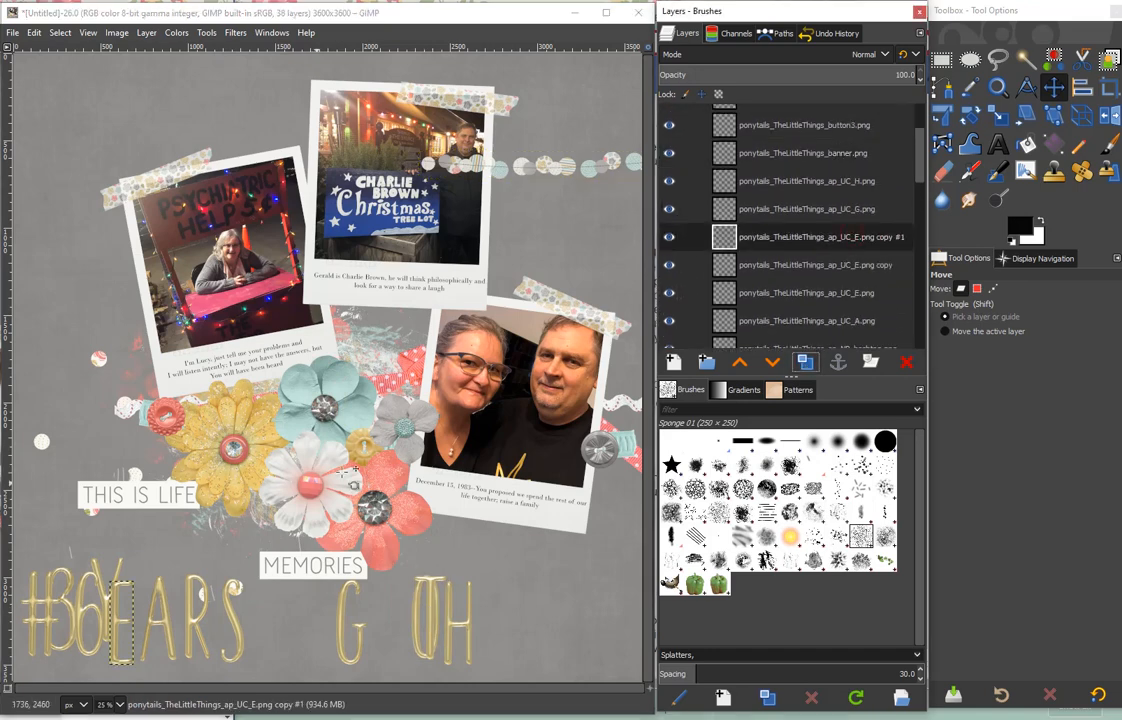
drag(117, 633, 502, 622)
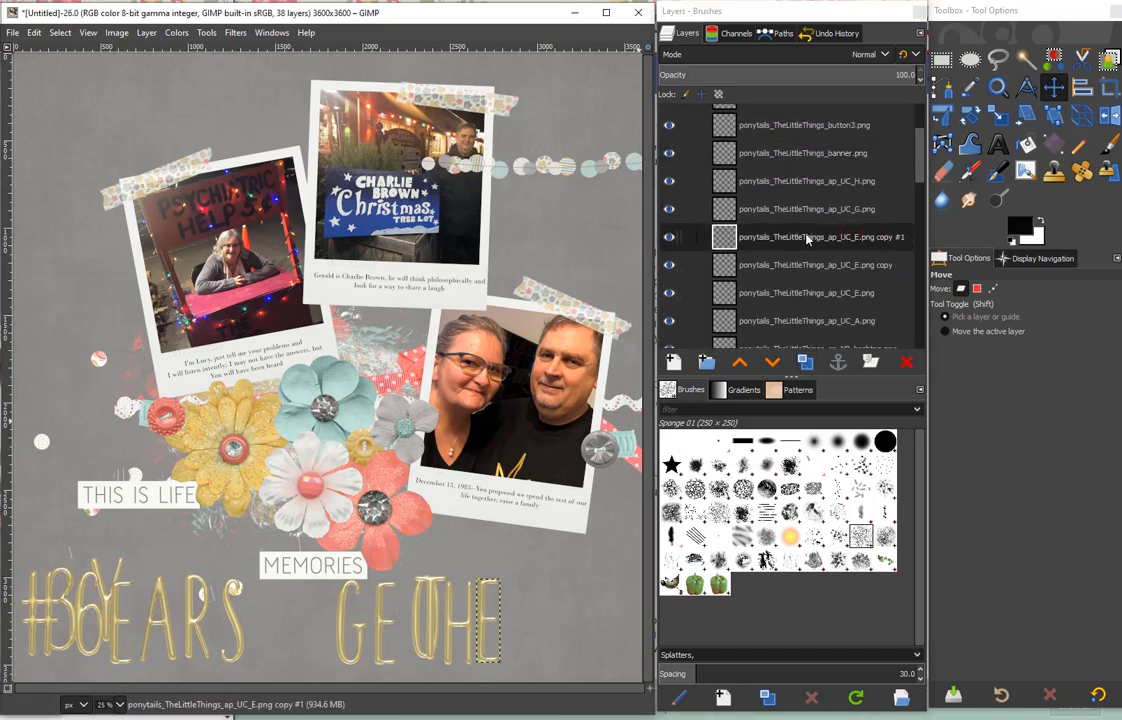
- Duplicate the gold T and R letter layers for the rest of the title
click(808, 188)
scroll(815, 213, down, 4)
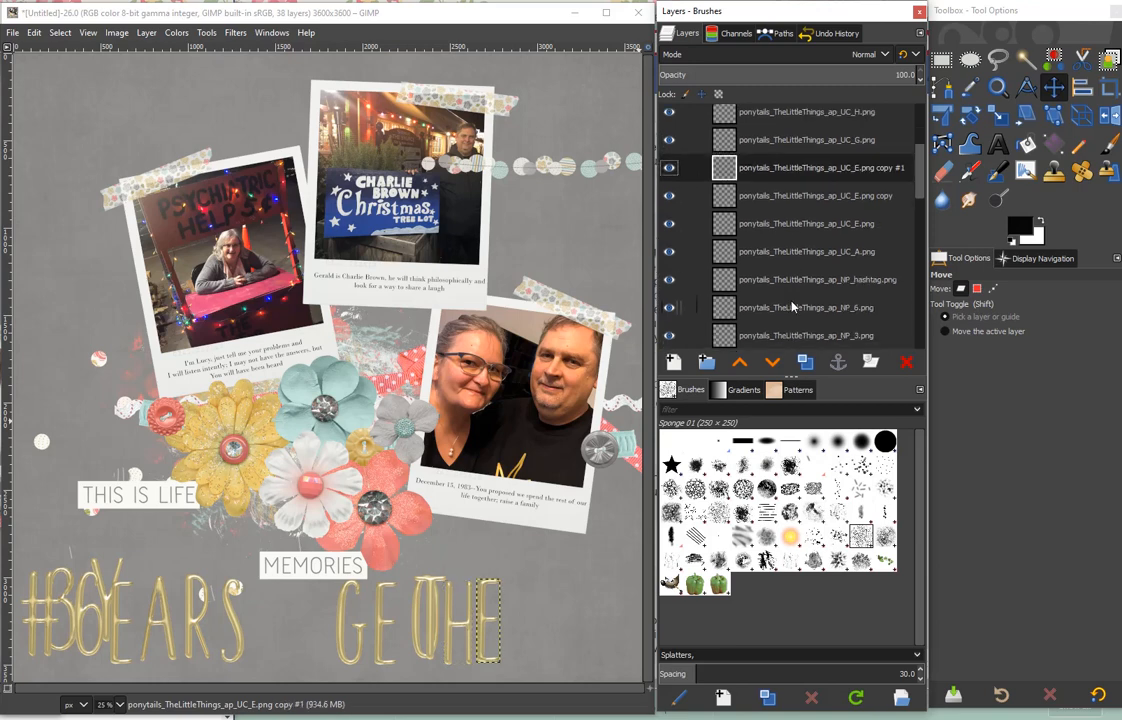
click(808, 253)
click(804, 336)
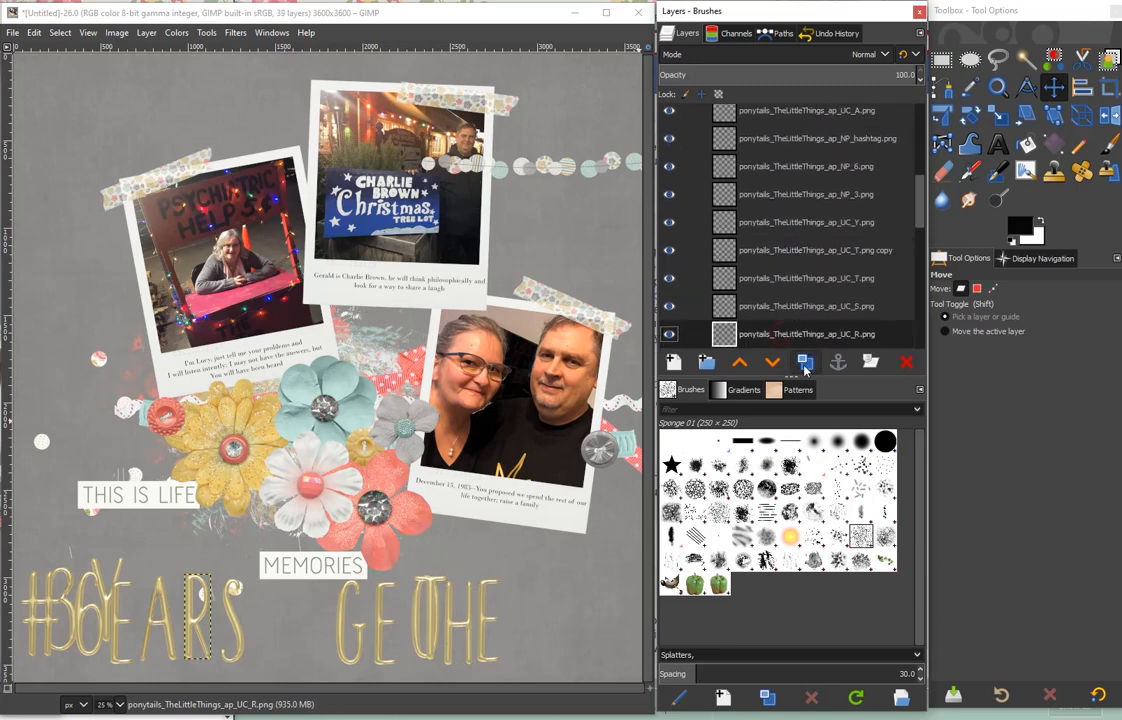
- Arrange the gold letters along the bottom to spell #36YEARSTOGETHER, undoing one misplaced letter move
drag(97, 614, 194, 612)
click(205, 617)
drag(199, 611, 246, 583)
click(34, 33)
click(74, 51)
drag(427, 619, 294, 627)
mouse_move(341, 625)
mouse_down()
mouse_move(330, 624)
mouse_move(360, 622)
mouse_up()
drag(430, 620, 393, 620)
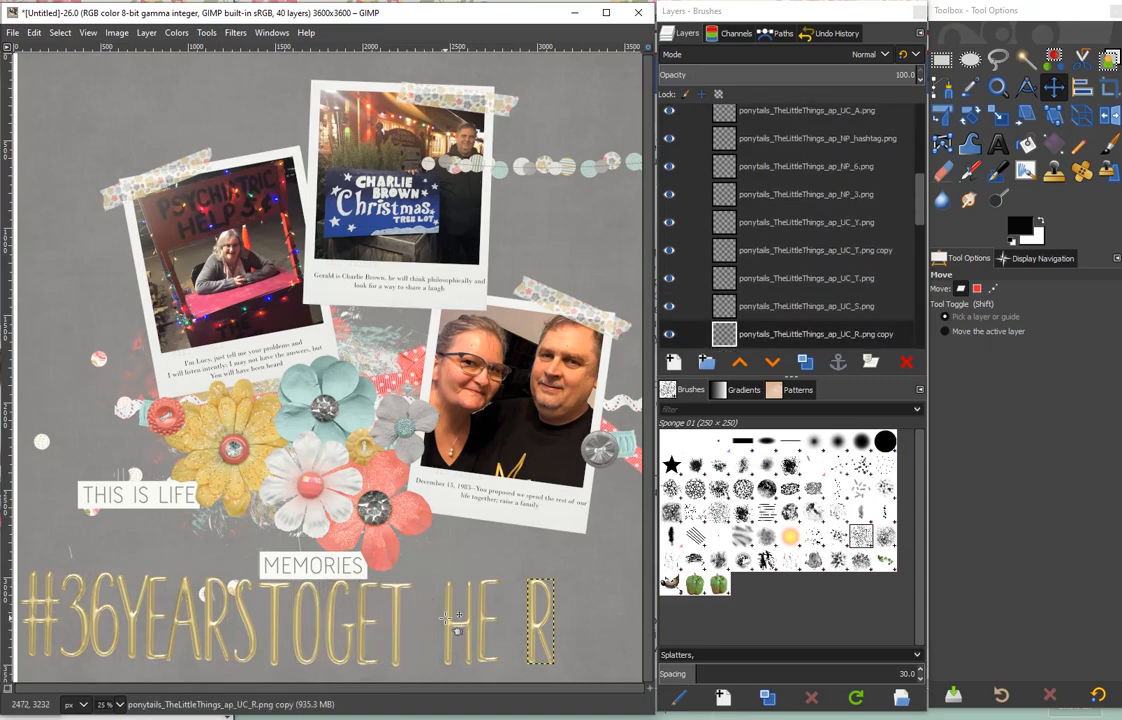
drag(466, 620, 422, 620)
drag(500, 615, 465, 615)
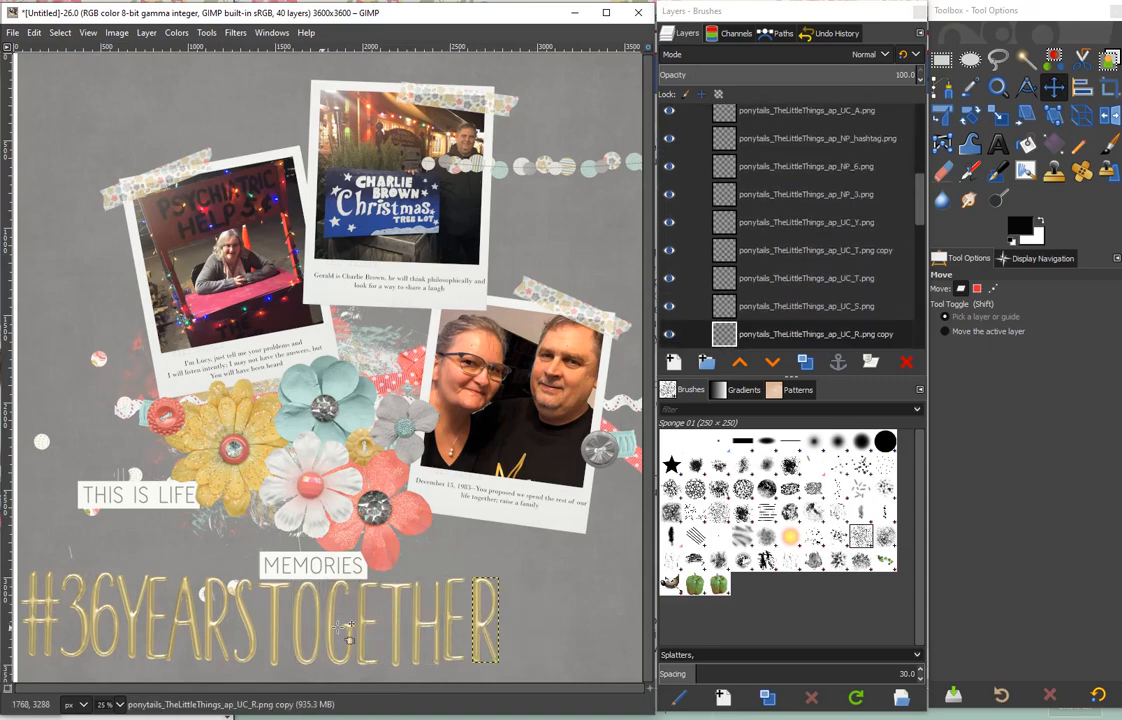
- Tighten the spacing and even out the alignment of the letters in TOGETHER
drag(276, 624, 270, 620)
drag(300, 623, 294, 620)
drag(333, 622, 324, 619)
drag(364, 623, 354, 620)
drag(396, 621, 389, 619)
drag(427, 618, 450, 618)
drag(498, 637, 470, 628)
- Merge all the gold title character layers down into a single layer
scroll(800, 200, up, 3)
right_click(800, 190)
click(851, 393)
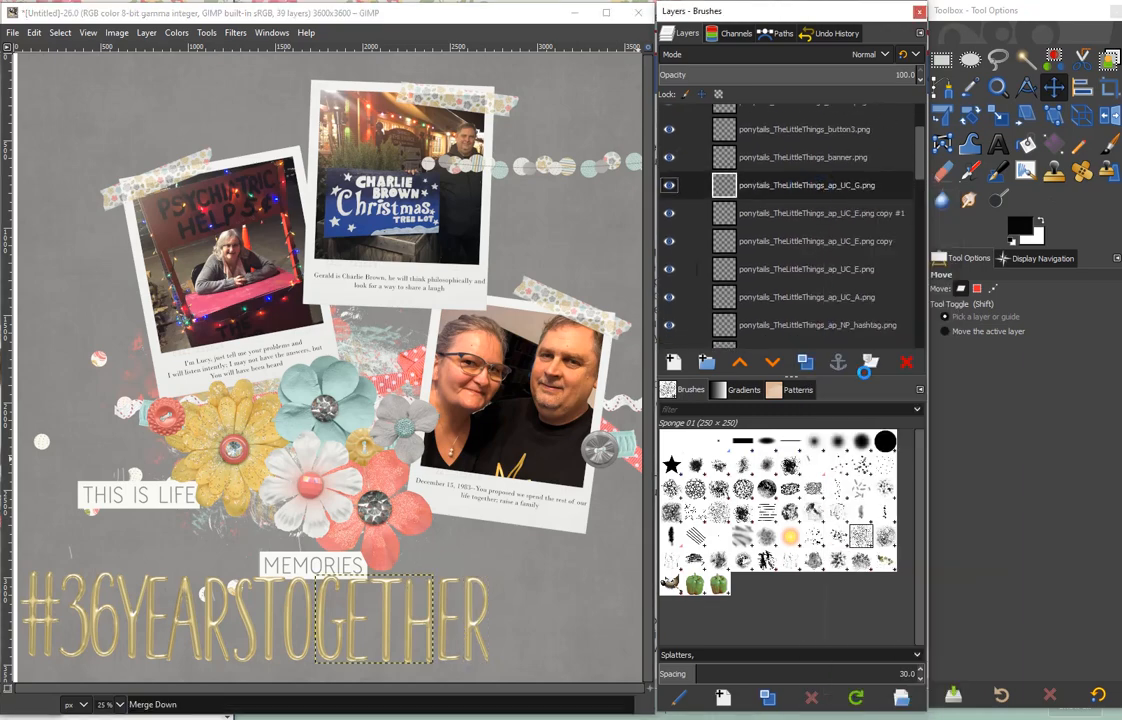
right_click(836, 165)
click(862, 342)
right_click(838, 285)
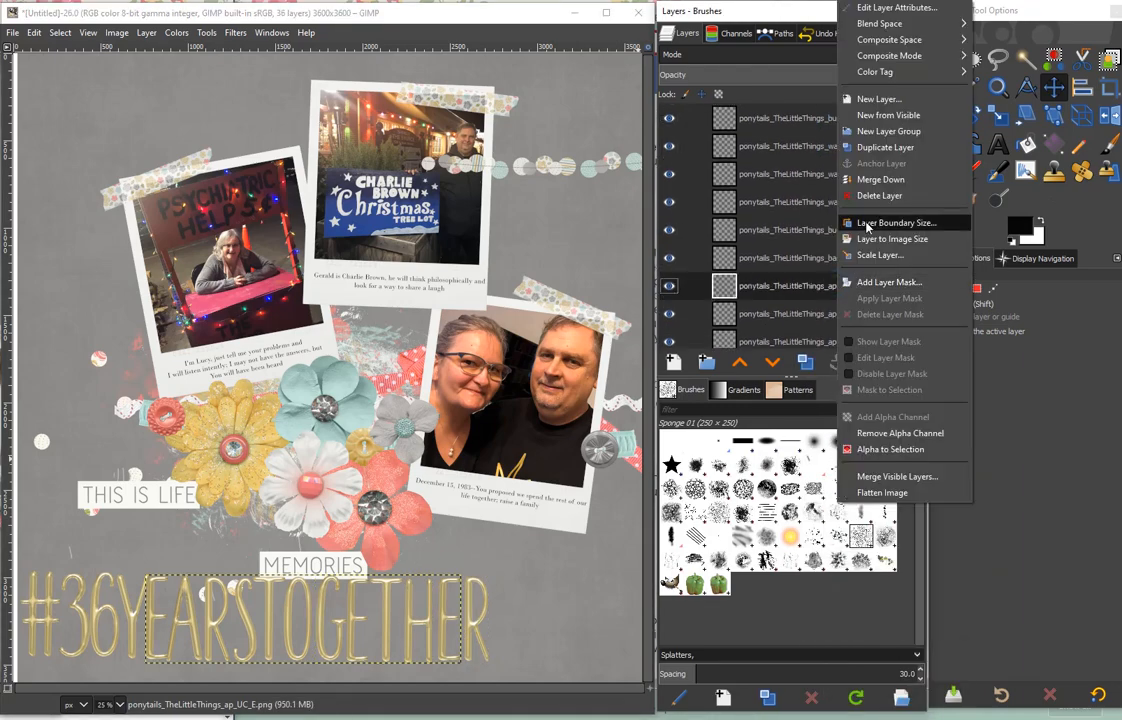
click(872, 180)
right_click(838, 259)
click(868, 180)
right_click(823, 235)
click(850, 414)
right_click(831, 206)
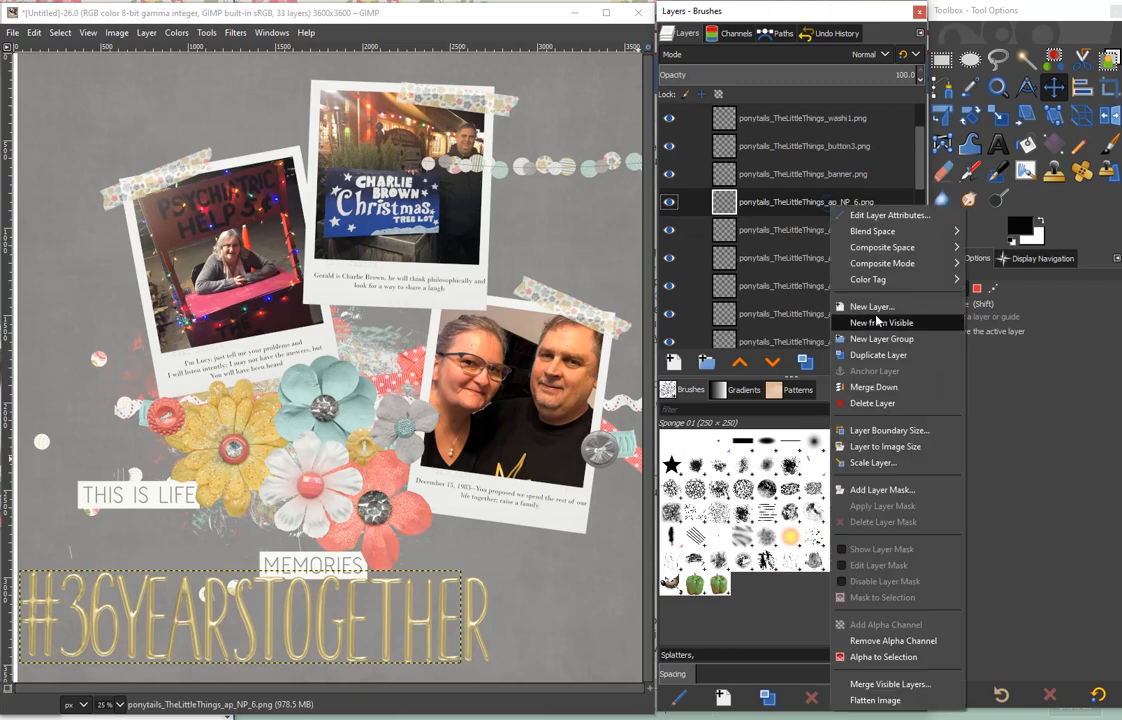
click(870, 386)
right_click(830, 184)
click(864, 360)
right_click(830, 166)
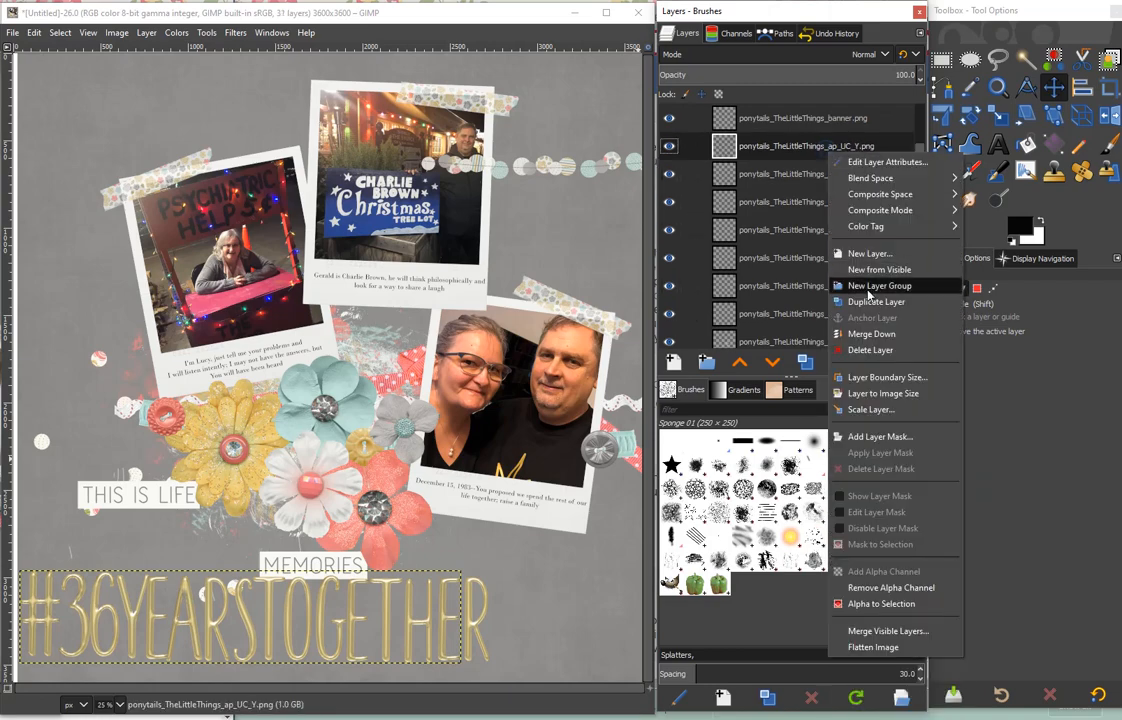
click(862, 343)
right_click(822, 125)
click(852, 302)
right_click(830, 283)
click(862, 179)
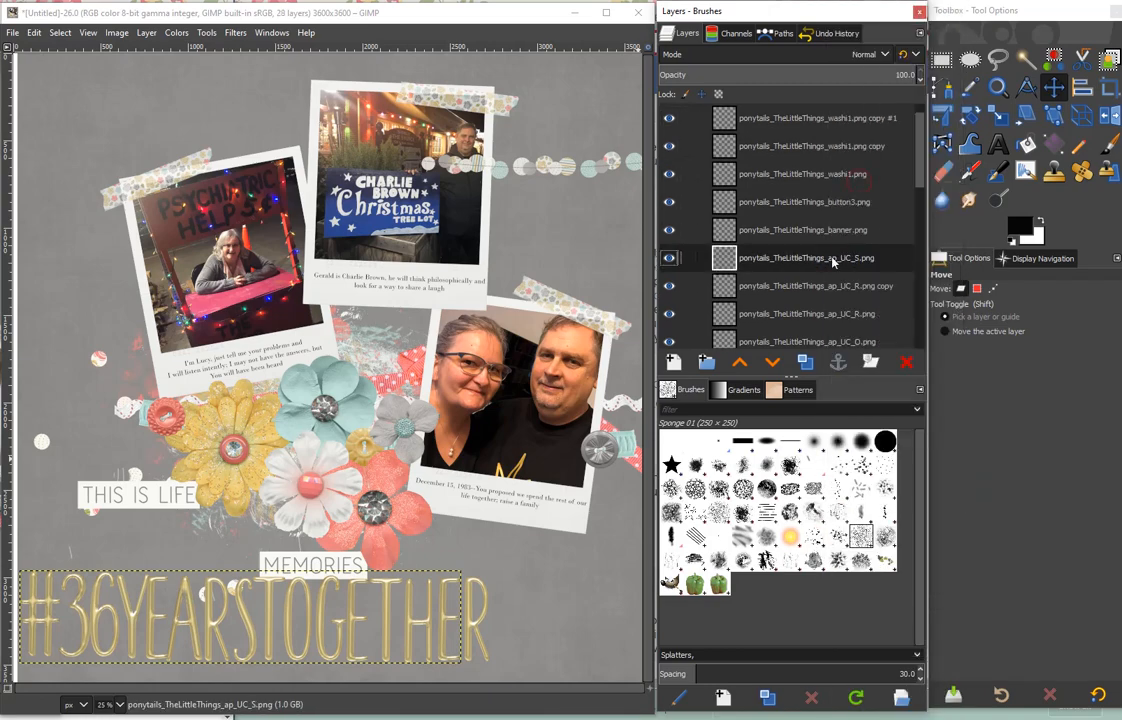
right_click(835, 262)
click(865, 181)
right_click(823, 232)
click(858, 412)
right_click(812, 204)
click(849, 387)
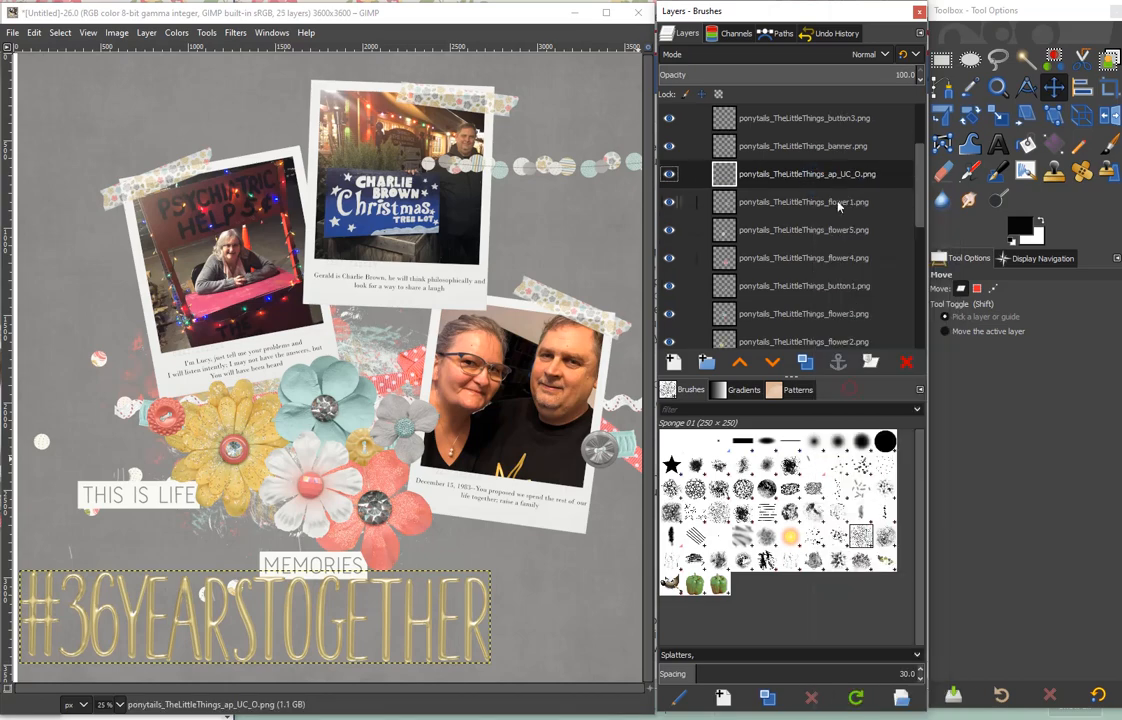
- Scale the #36YEARSTOGETHER title to about half its size and place it above the booth photo at the page's upper left
click(999, 115)
drag(492, 588, 309, 625)
drag(163, 632, 180, 125)
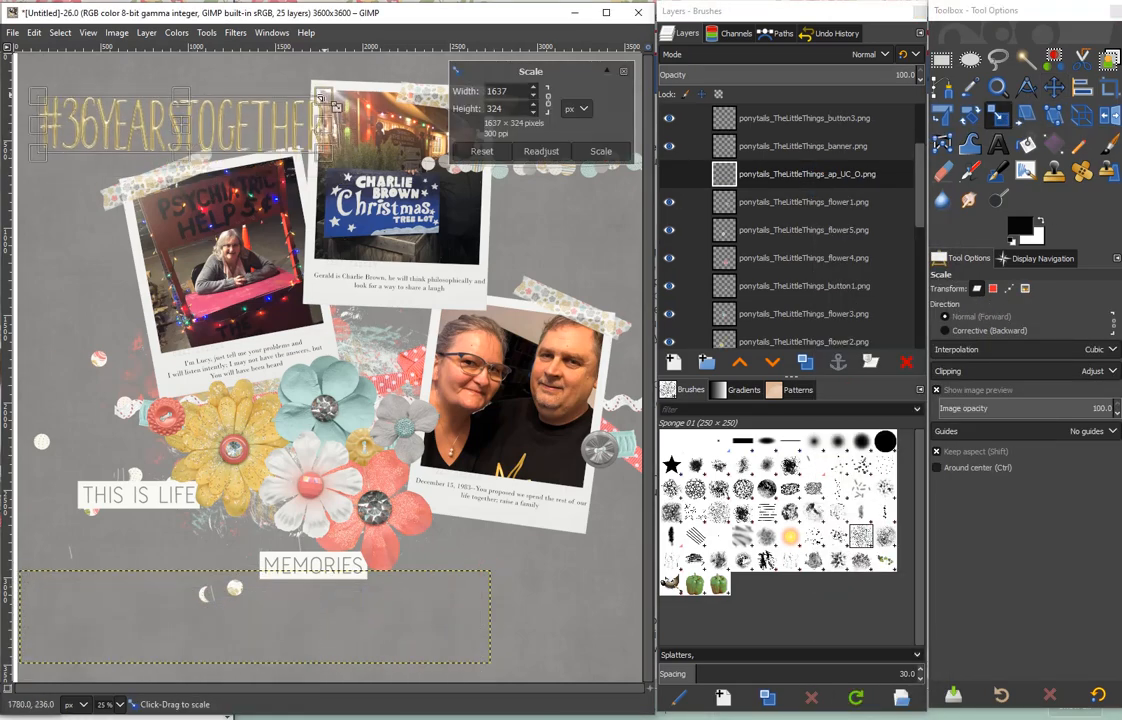
drag(336, 106, 313, 100)
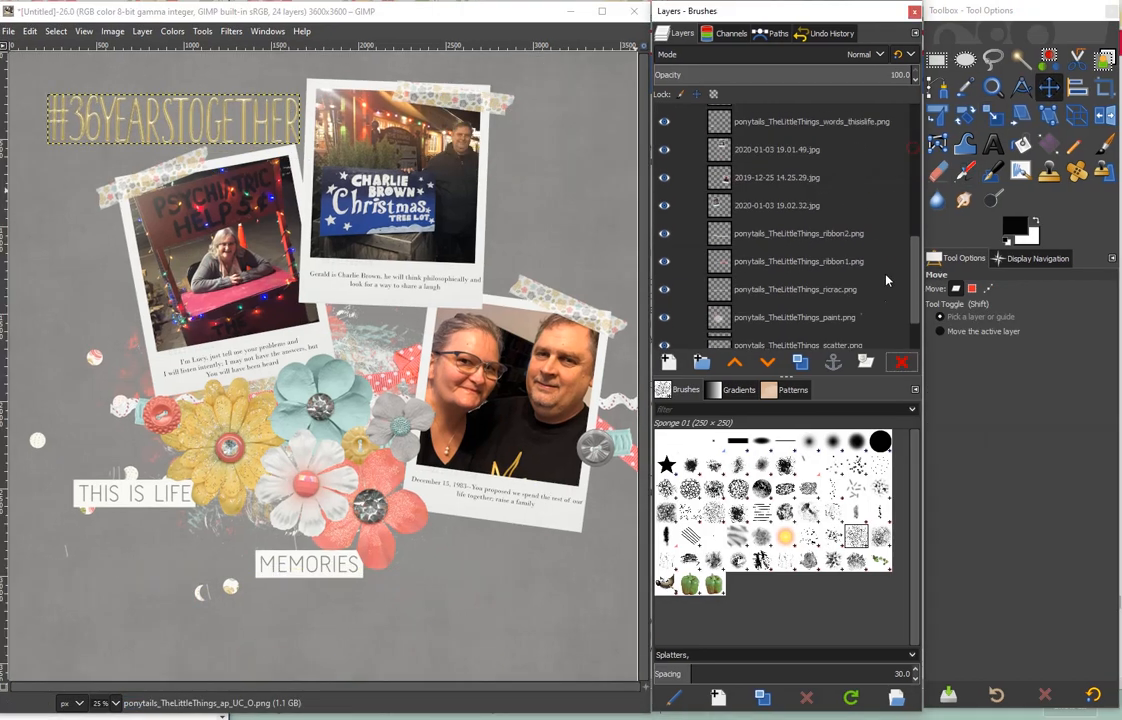
- Duplicate the background paper layer and fill a feathered, rounded 3432 × 3432 px selection inside its edges with white
scroll(886, 280, down, 2)
click(796, 305)
click(801, 362)
key(r)
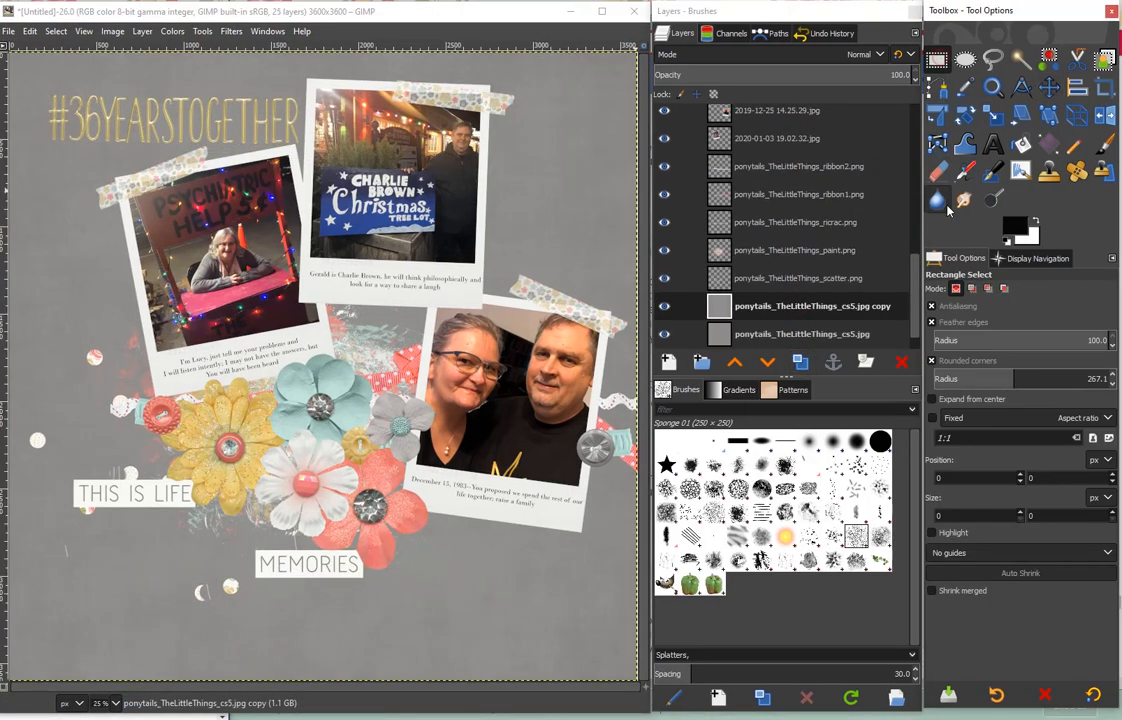
drag(25, 68, 26, 69)
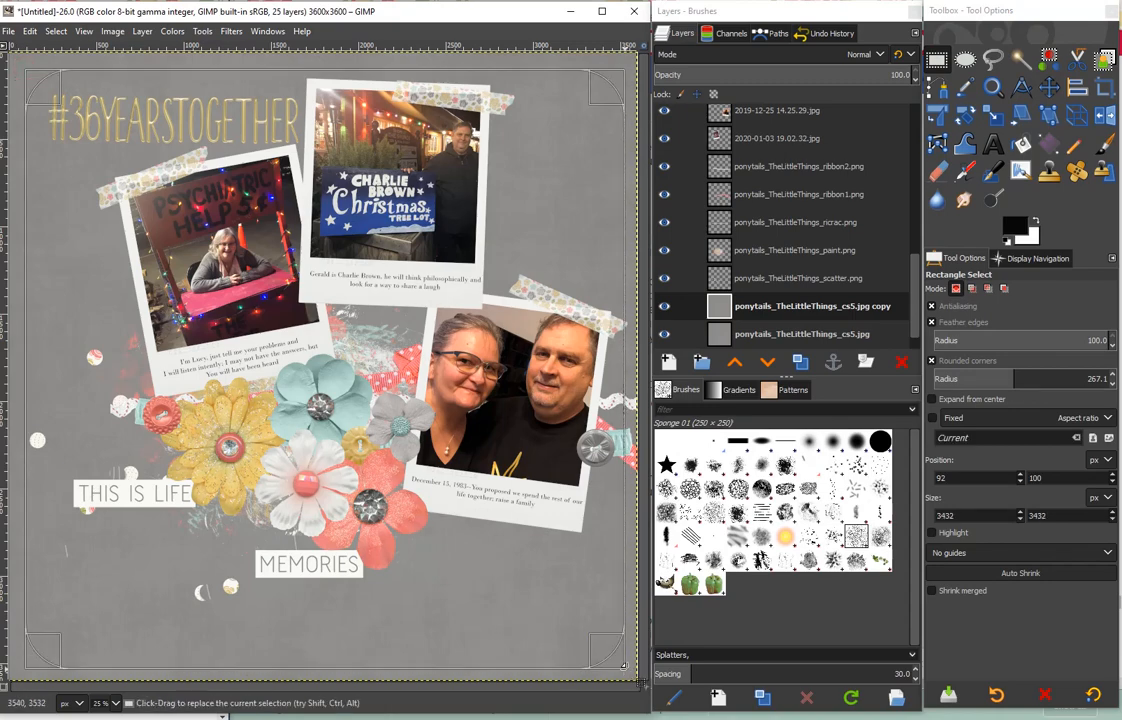
key(ctrl+period)
- Set the background copy's blend mode to Multiply and its opacity to 58.5
click(865, 54)
click(740, 331)
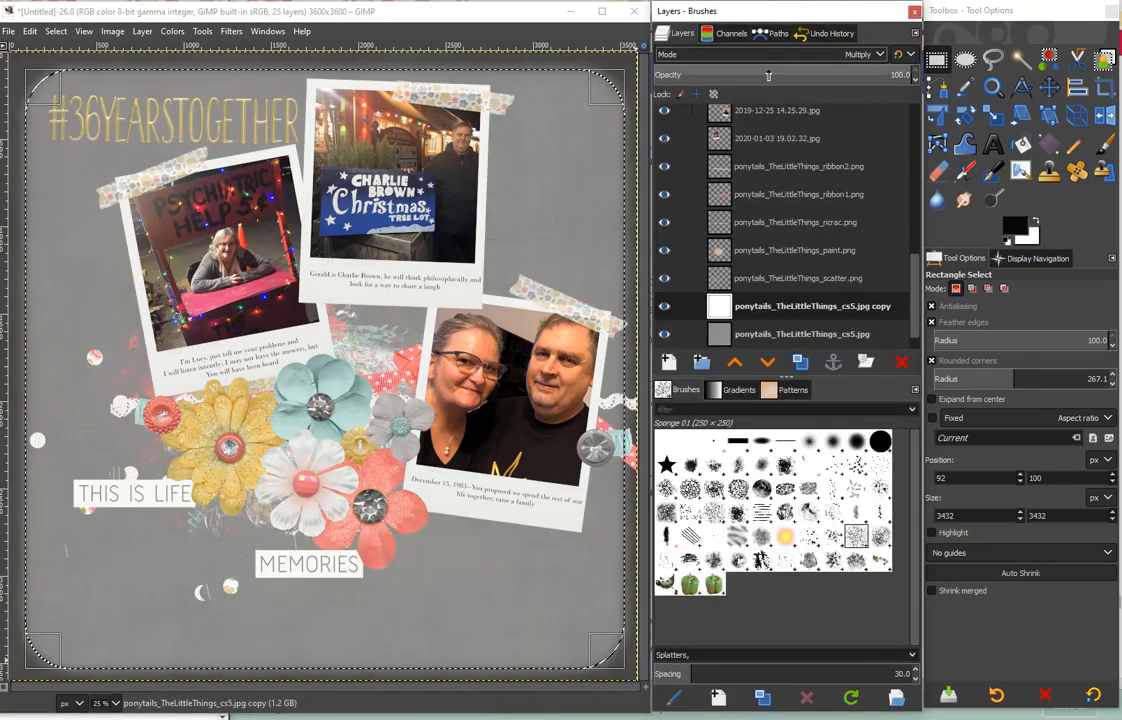
drag(768, 75, 804, 75)
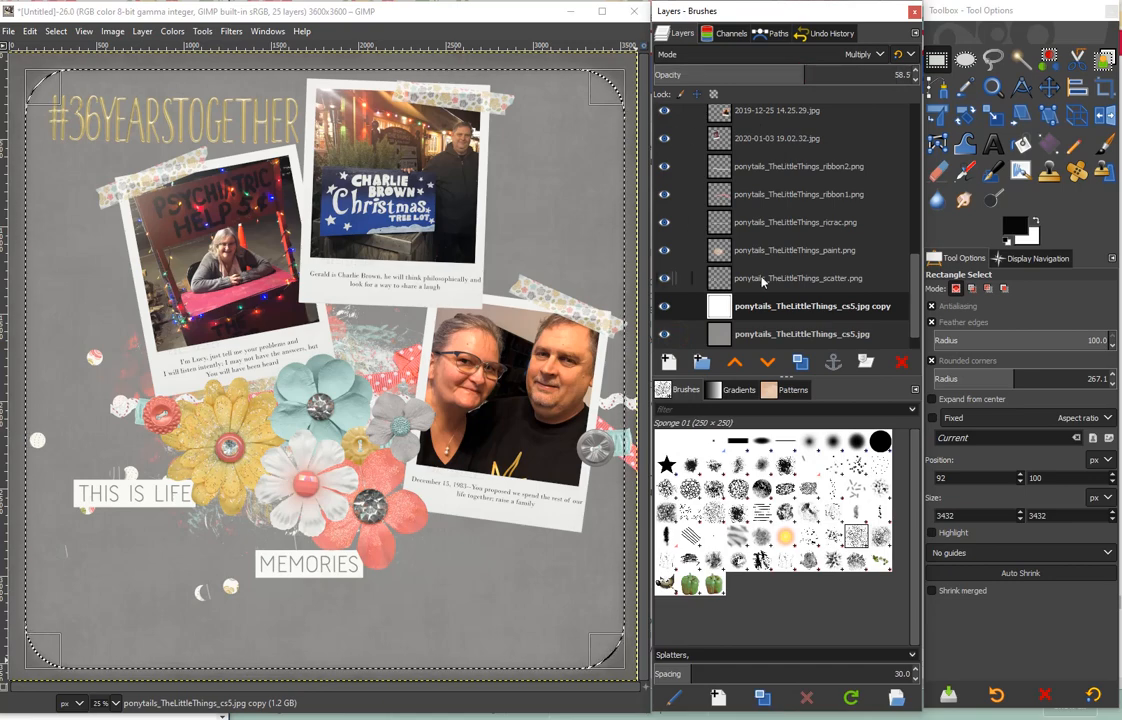
- Clear the canvas selection and add a drop shadow to the ricrac layer with 20 px offsets, blur radius 10 and opacity 0.5
click(762, 280)
click(787, 223)
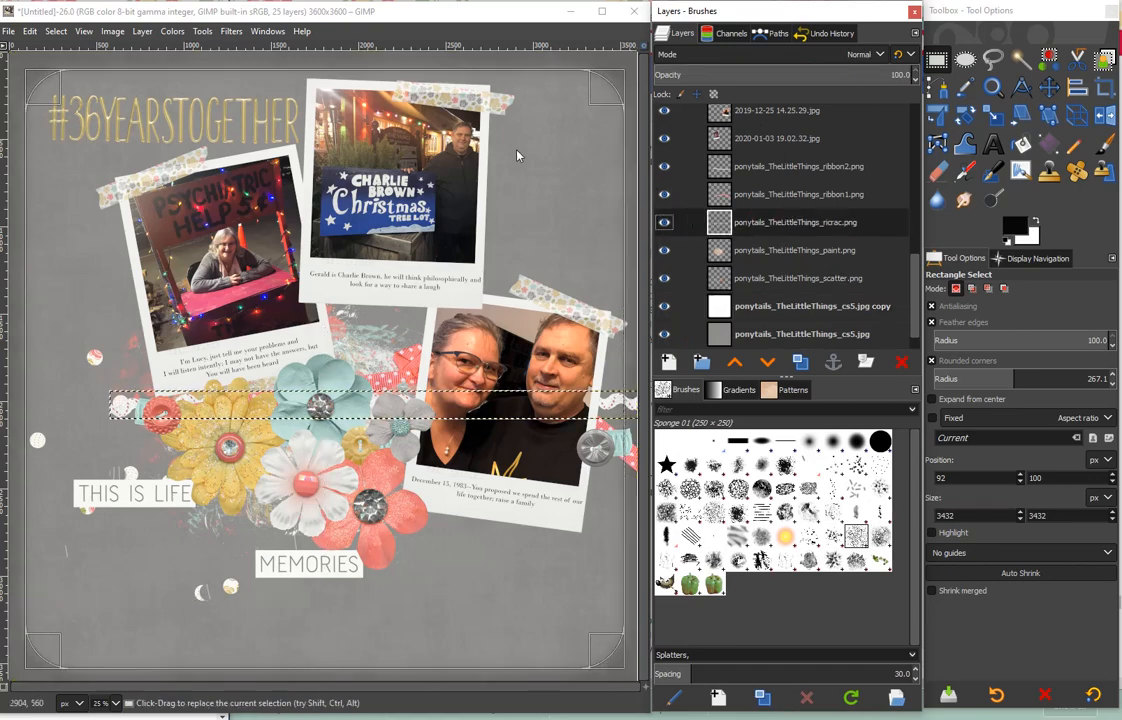
click(56, 31)
click(66, 50)
click(231, 31)
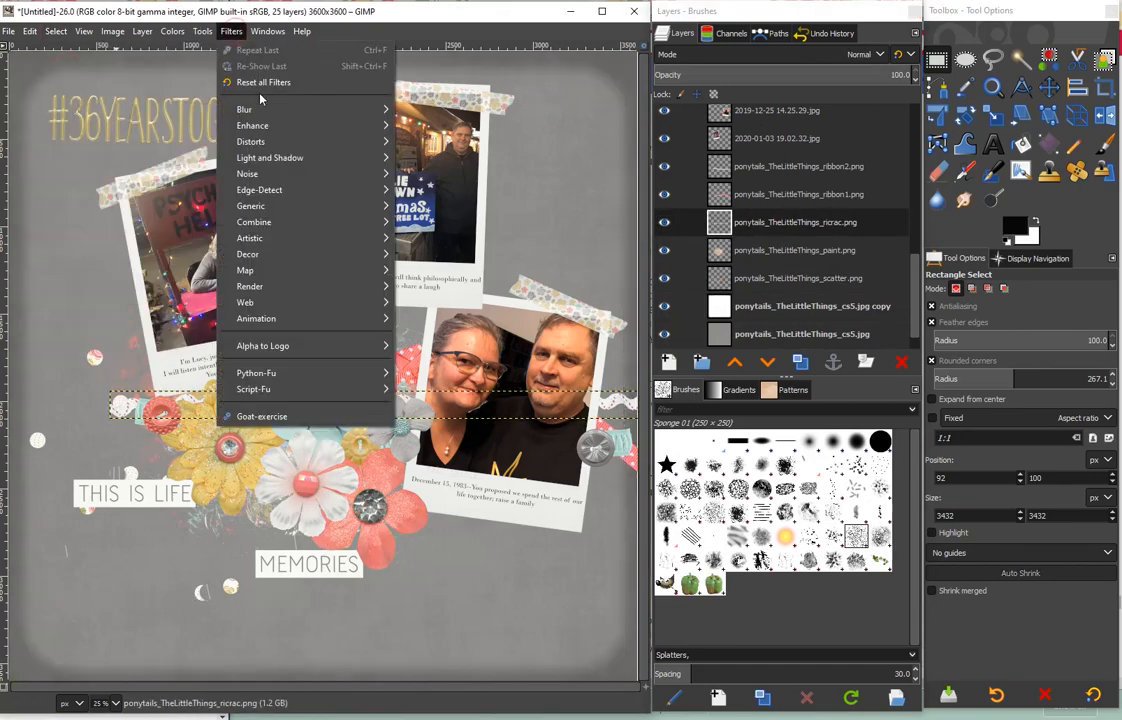
mouse_move(270, 158)
click(420, 249)
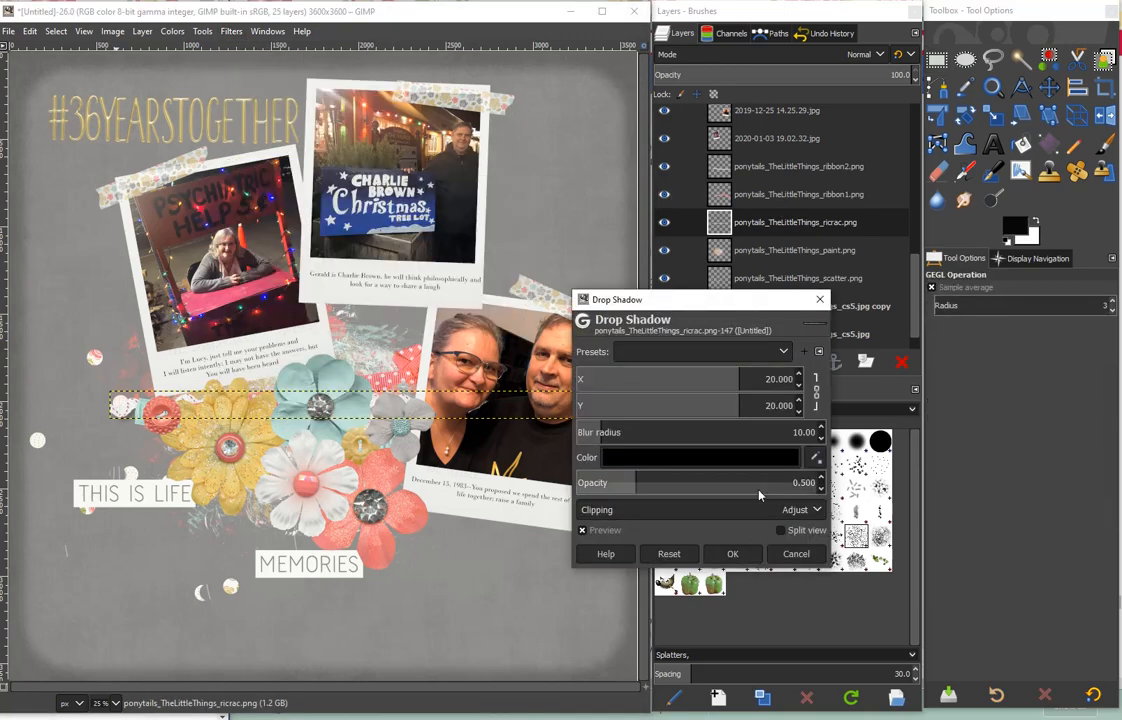
click(731, 555)
- Add a drop shadow to the ribbon1 layer with X and Y offsets of 20, blur radius 10 and opacity 0.5
click(776, 196)
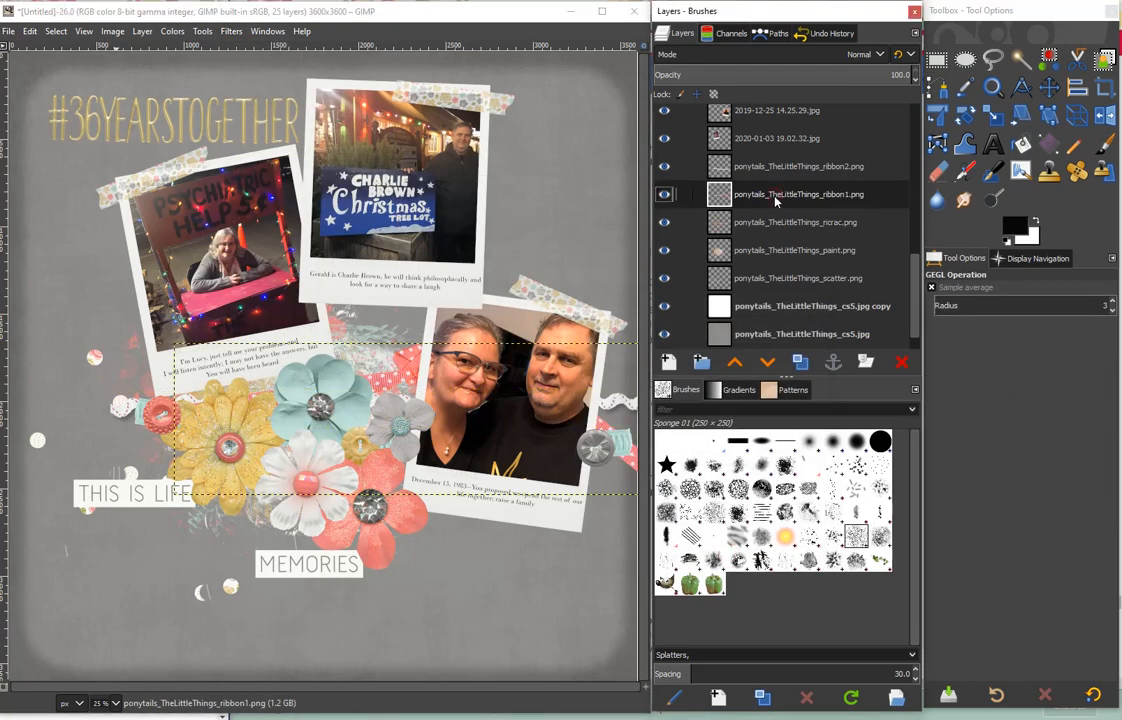
click(228, 31)
mouse_move(290, 174)
click(444, 265)
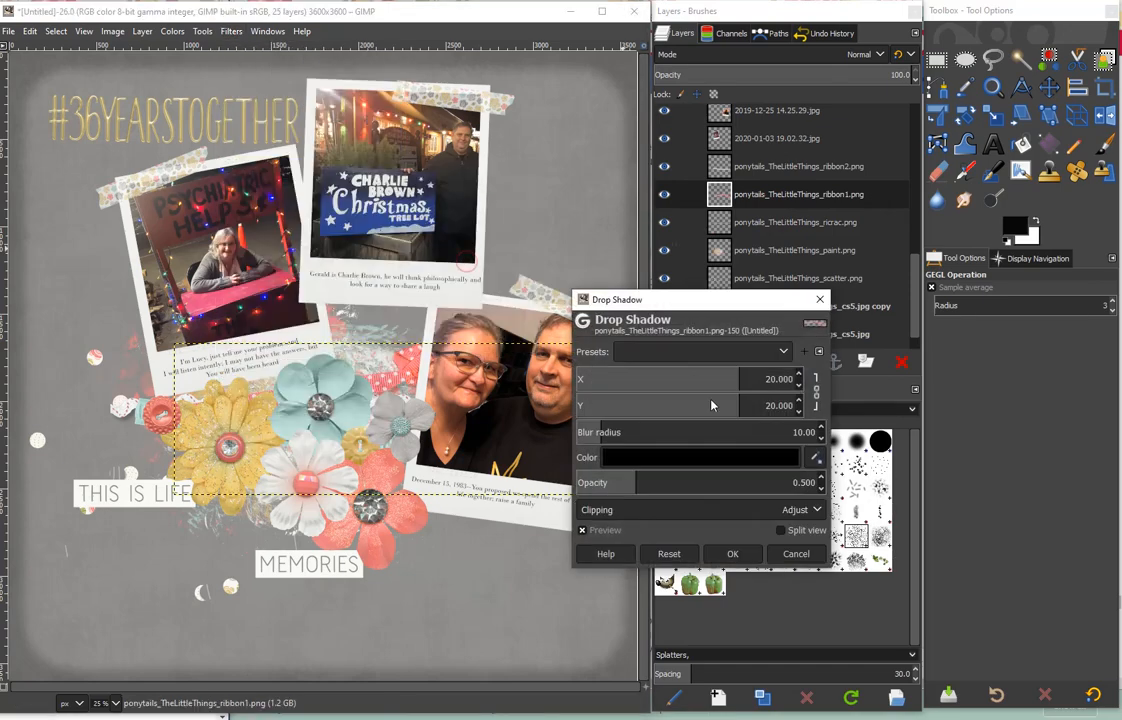
click(744, 556)
- Add a drop shadow to the ribbon2 layer
click(770, 168)
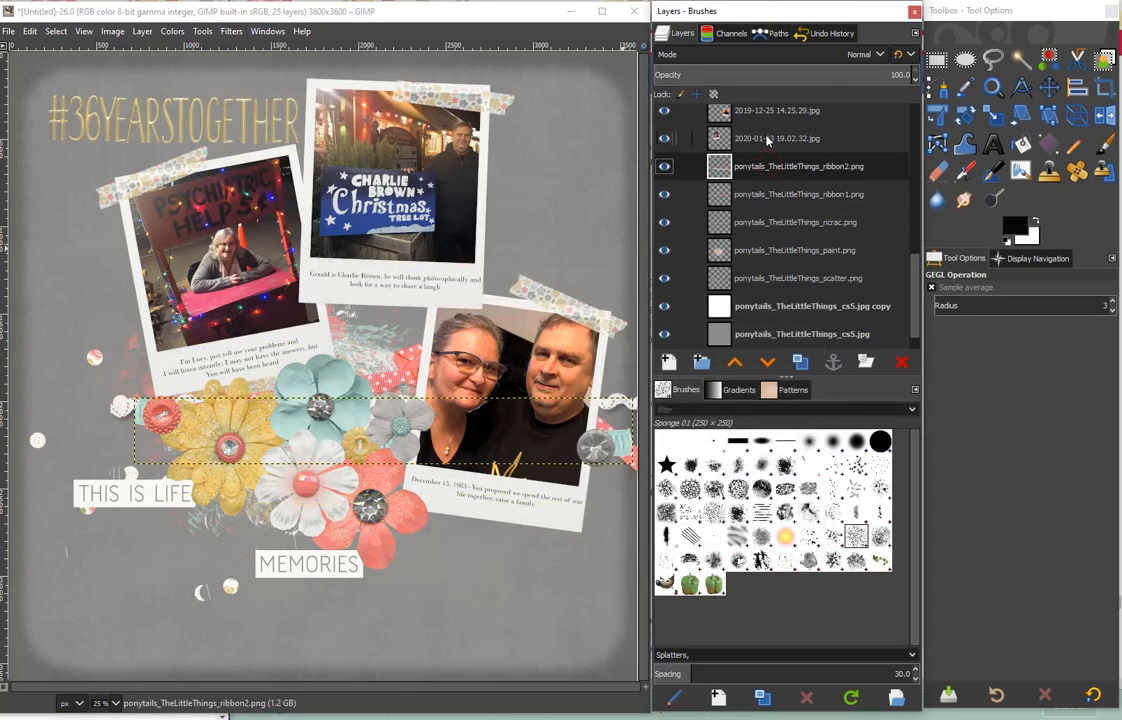
click(232, 32)
mouse_move(398, 176)
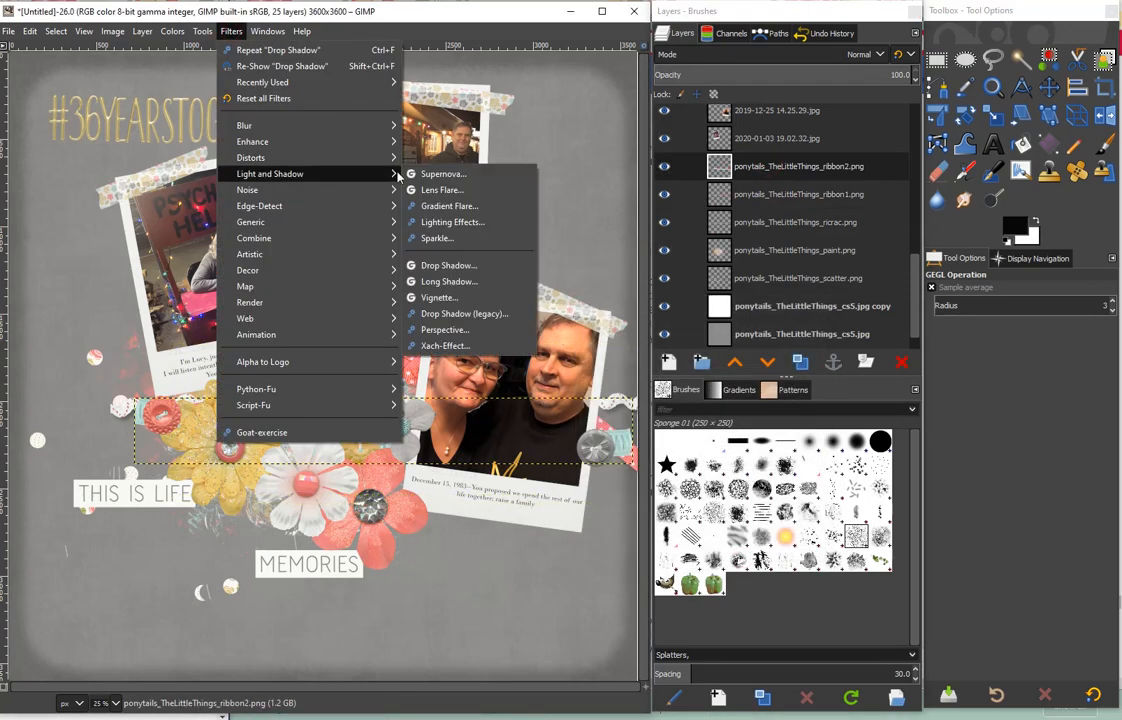
click(484, 266)
click(726, 692)
- Turn the booth photo layer's alpha into a selection, feather it by 25 px and shrink it by 10 px
click(786, 140)
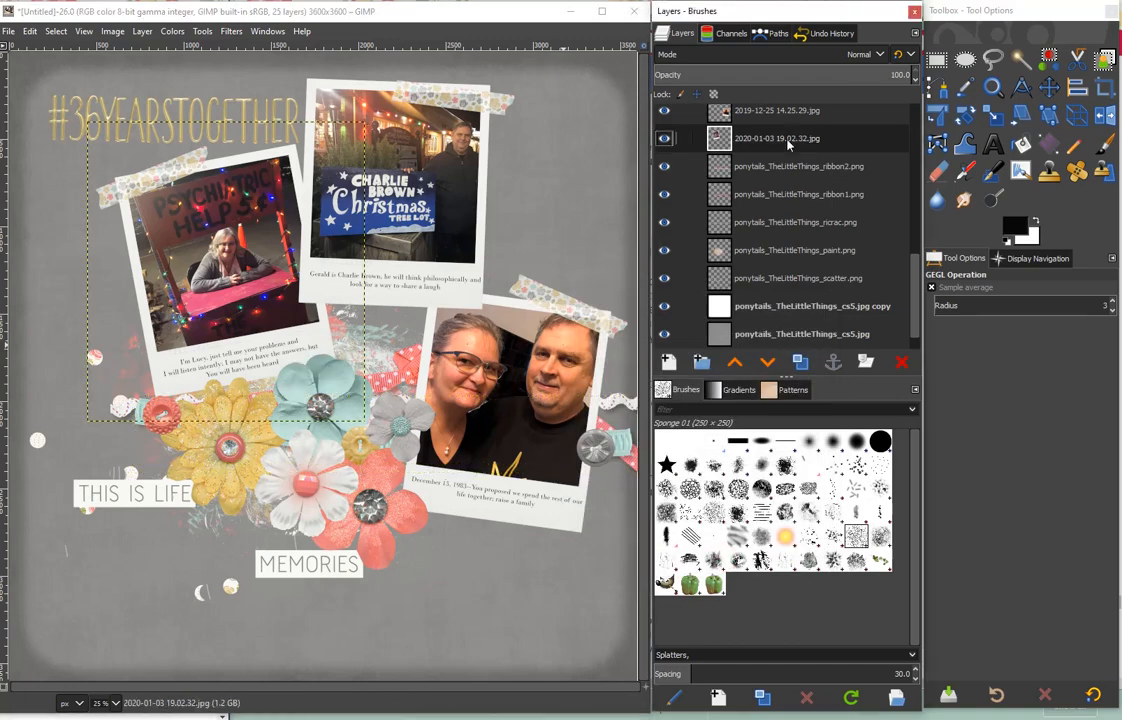
right_click(788, 145)
click(826, 593)
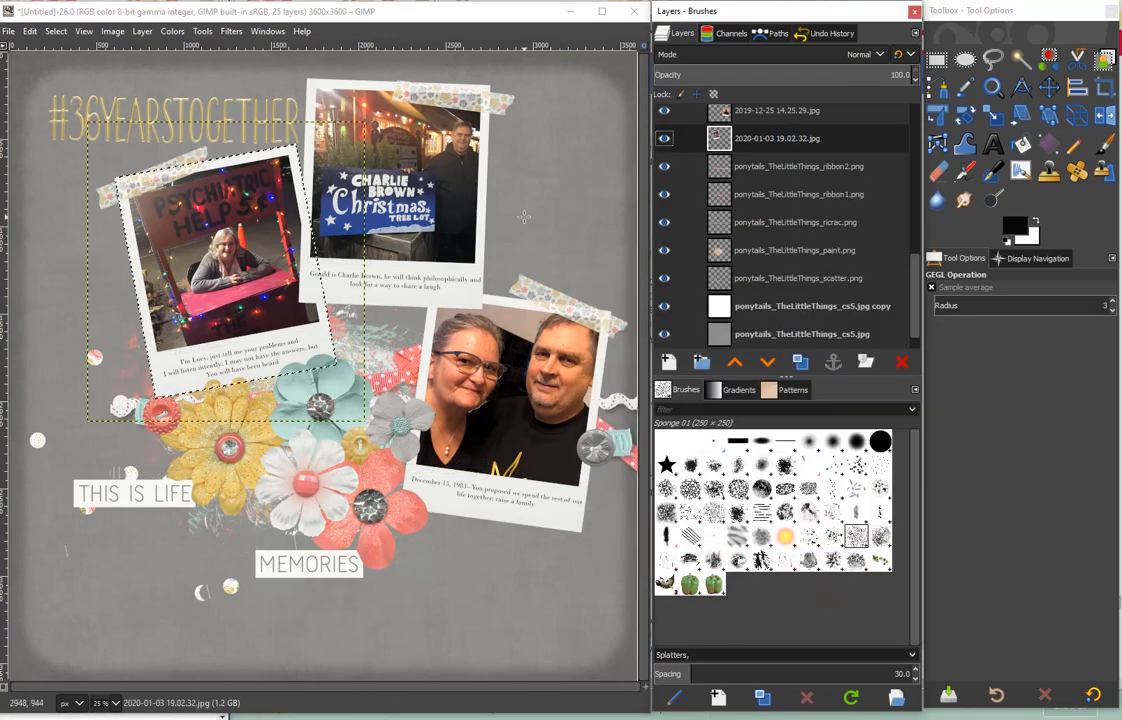
click(56, 31)
click(76, 169)
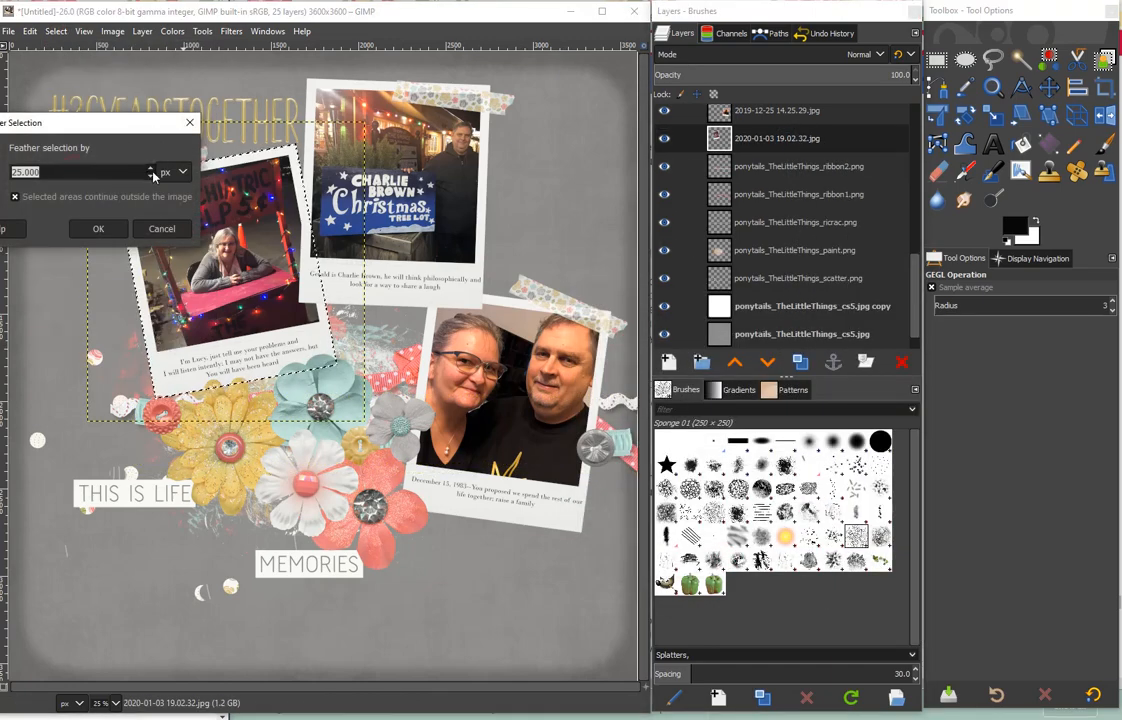
key(Return)
click(56, 31)
click(82, 207)
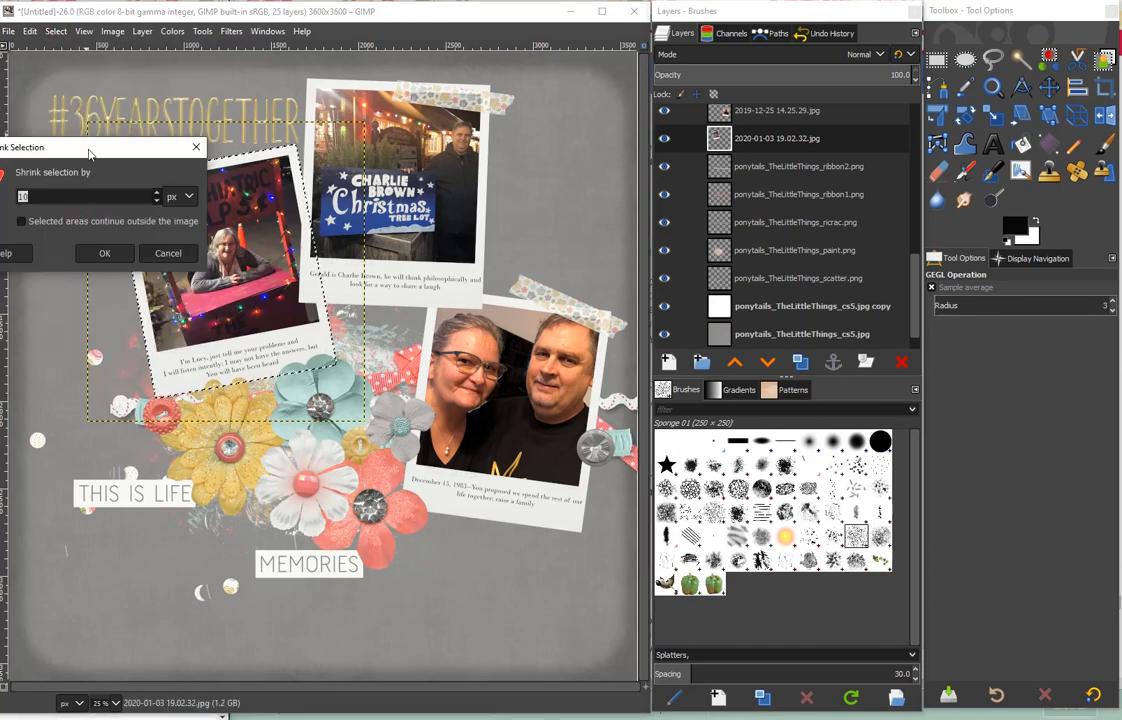
key(Return)
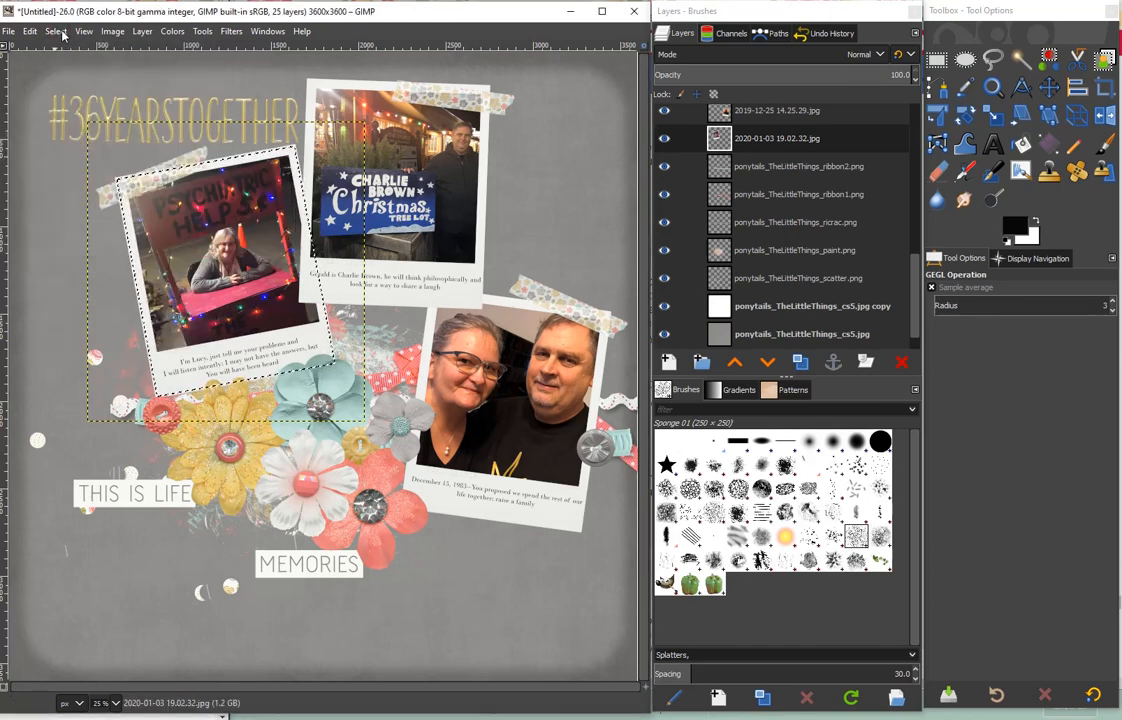
key(Delete)
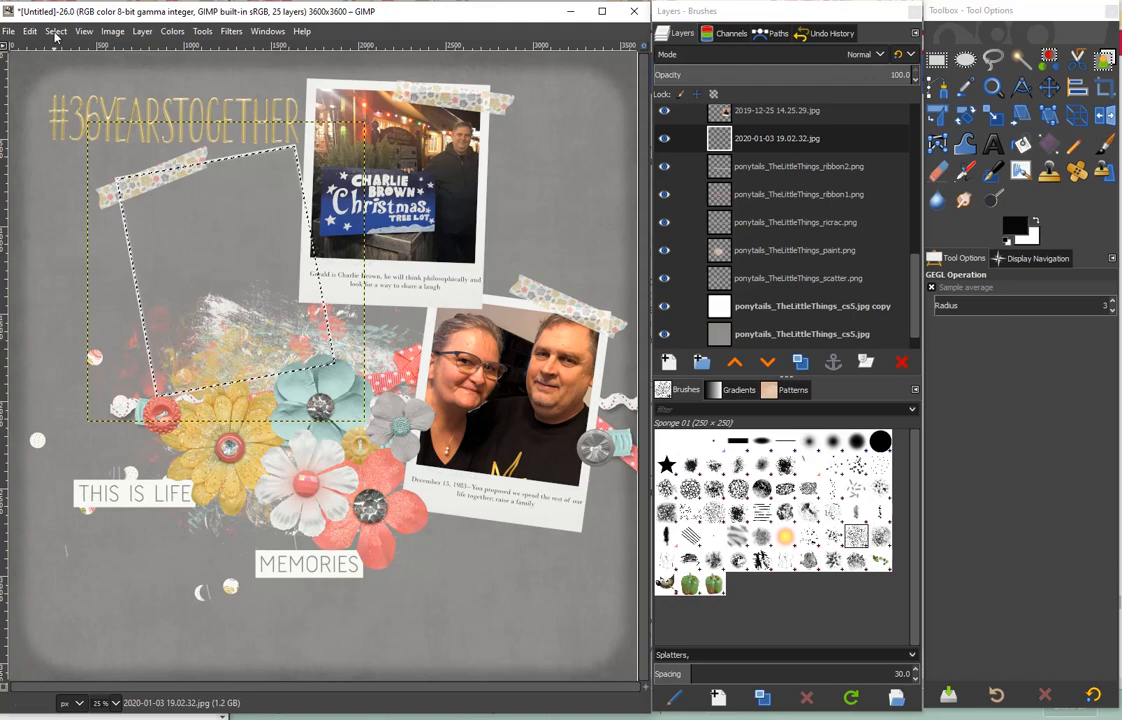
click(30, 31)
click(62, 186)
- Clear the selected area from a duplicate of the booth photo layer and set the copy's blend mode to Difference
click(805, 365)
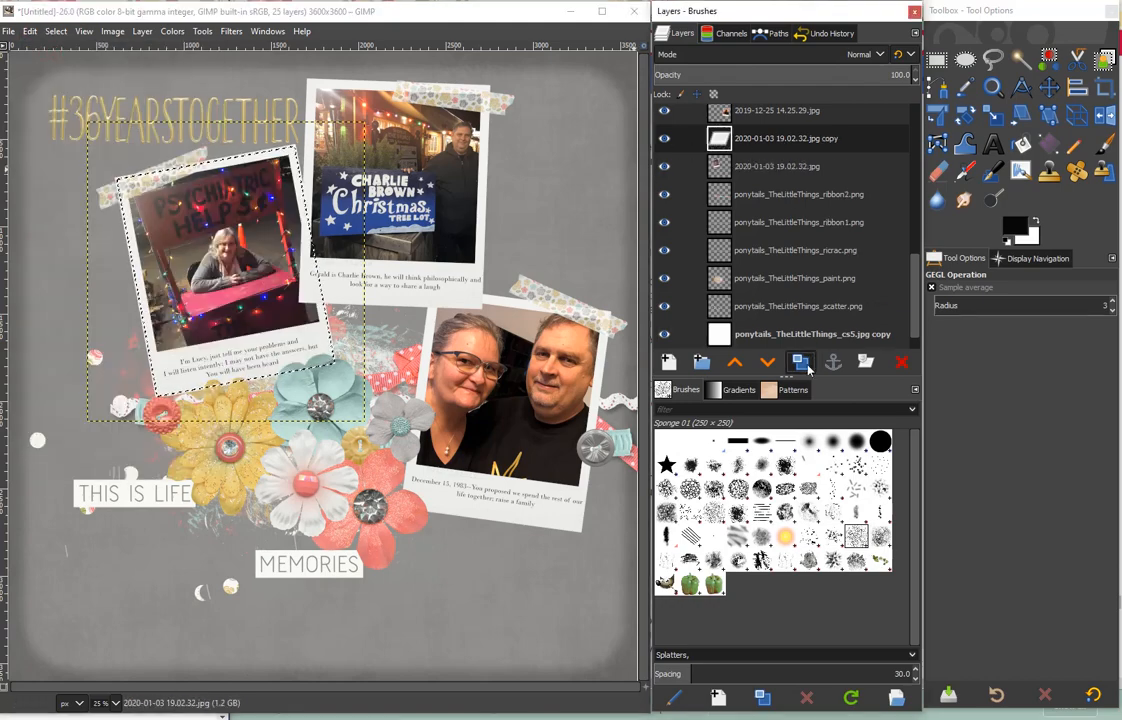
click(737, 51)
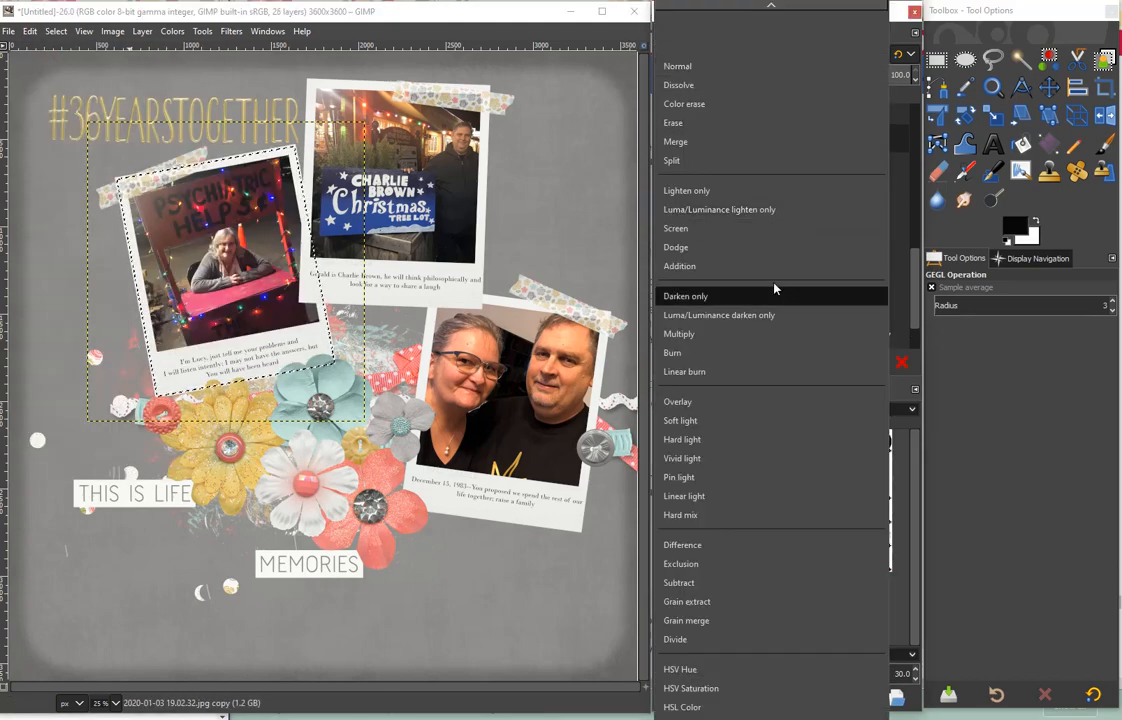
click(703, 546)
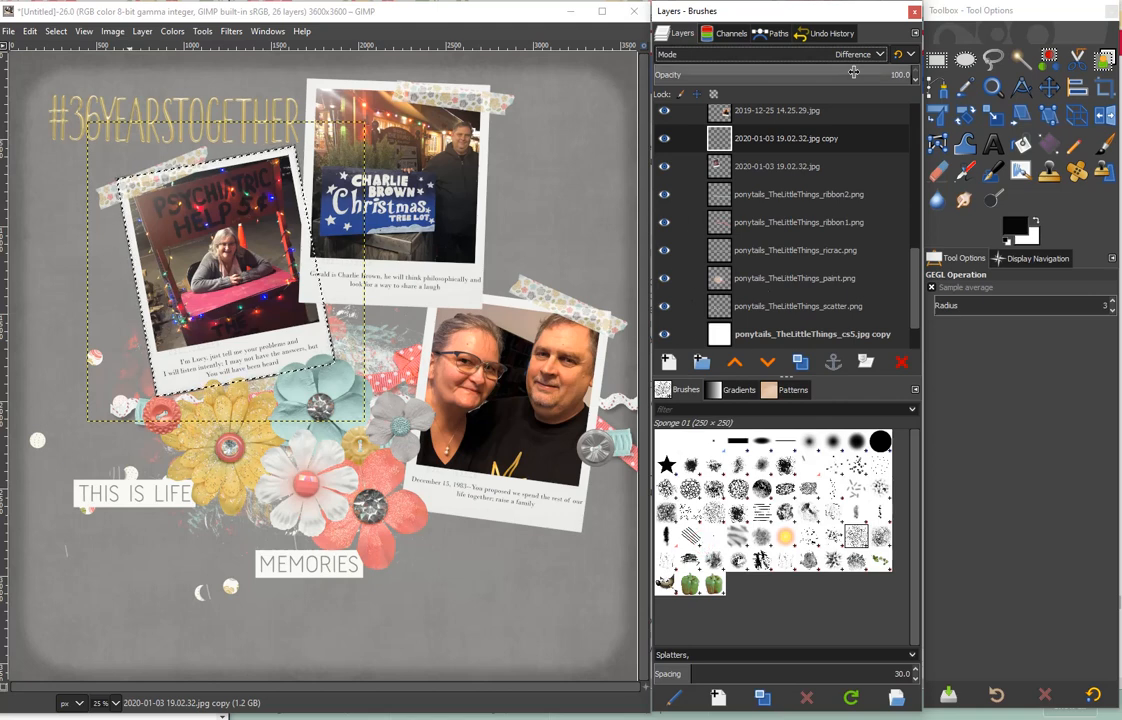
- Duplicate the couple's photo layer 2019-12-25 14.25.29.jpg and turn its alpha into a selection feathered by 25 px
click(785, 114)
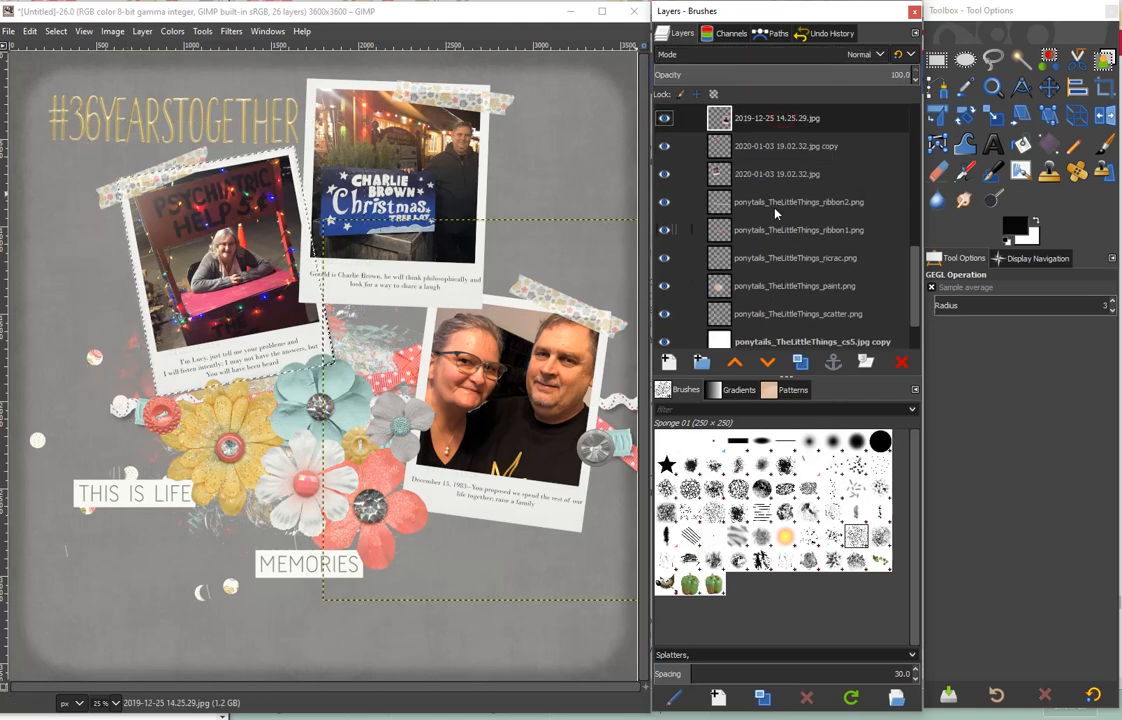
right_click(811, 180)
click(859, 567)
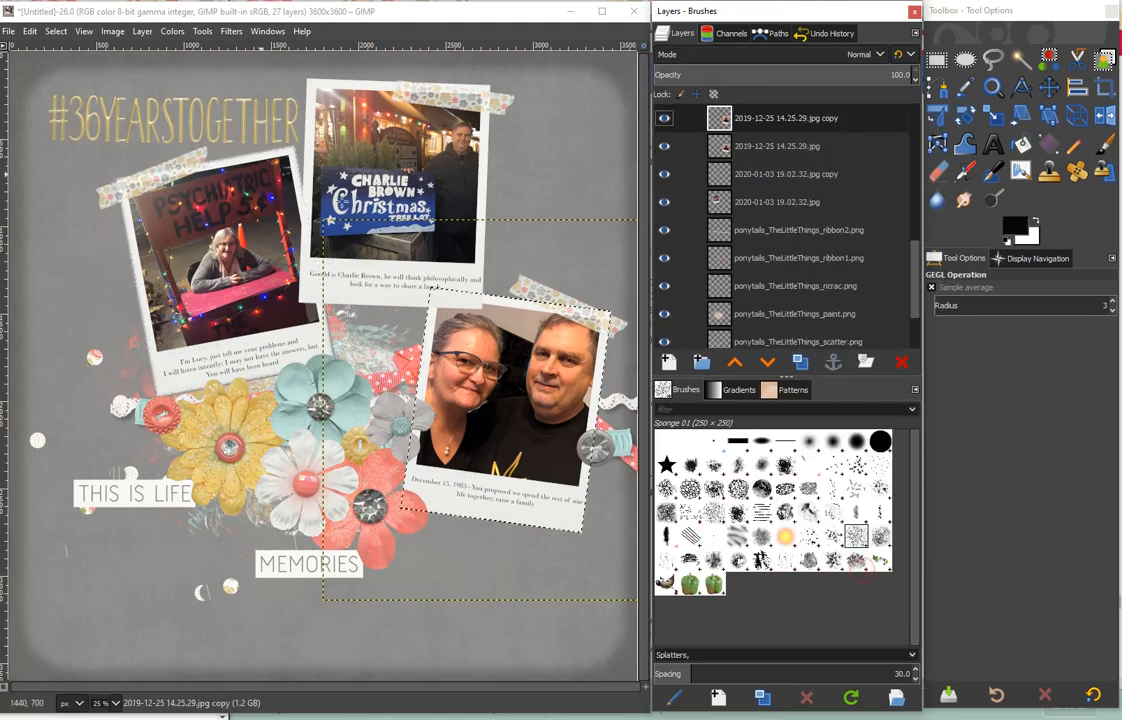
click(55, 31)
click(84, 175)
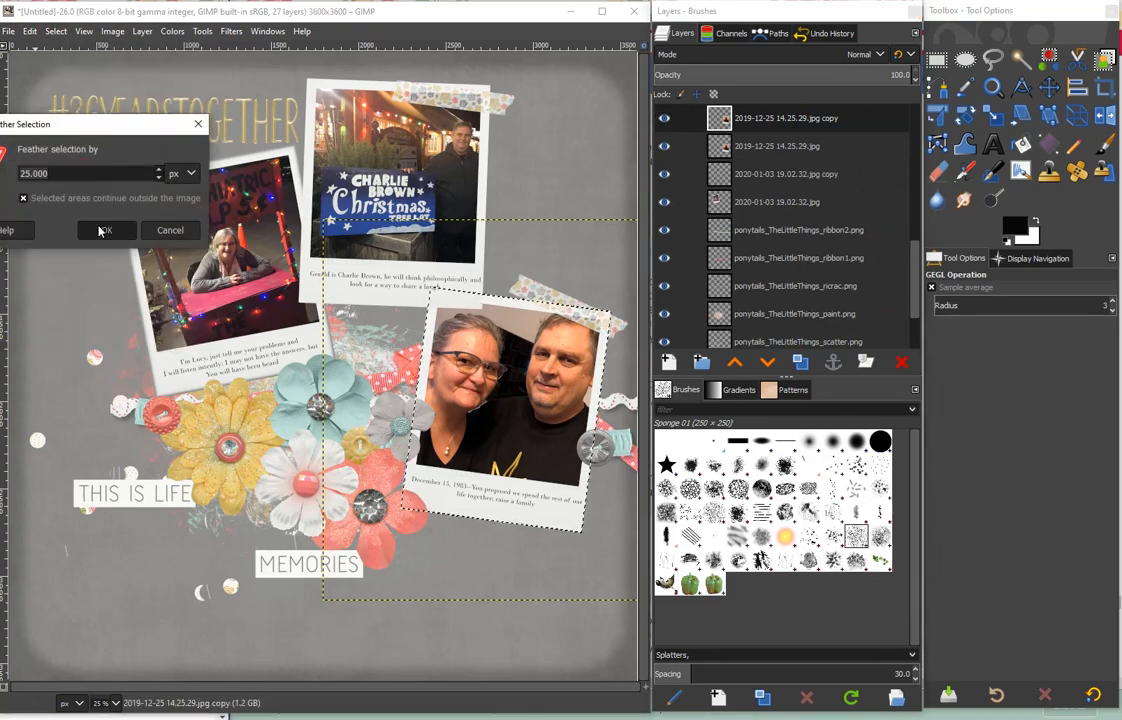
click(100, 231)
- Clear the selection, shrunk by 10 px, from the couple's photo copy and set the copy to Difference mode at 71.3 opacity
click(55, 31)
click(70, 185)
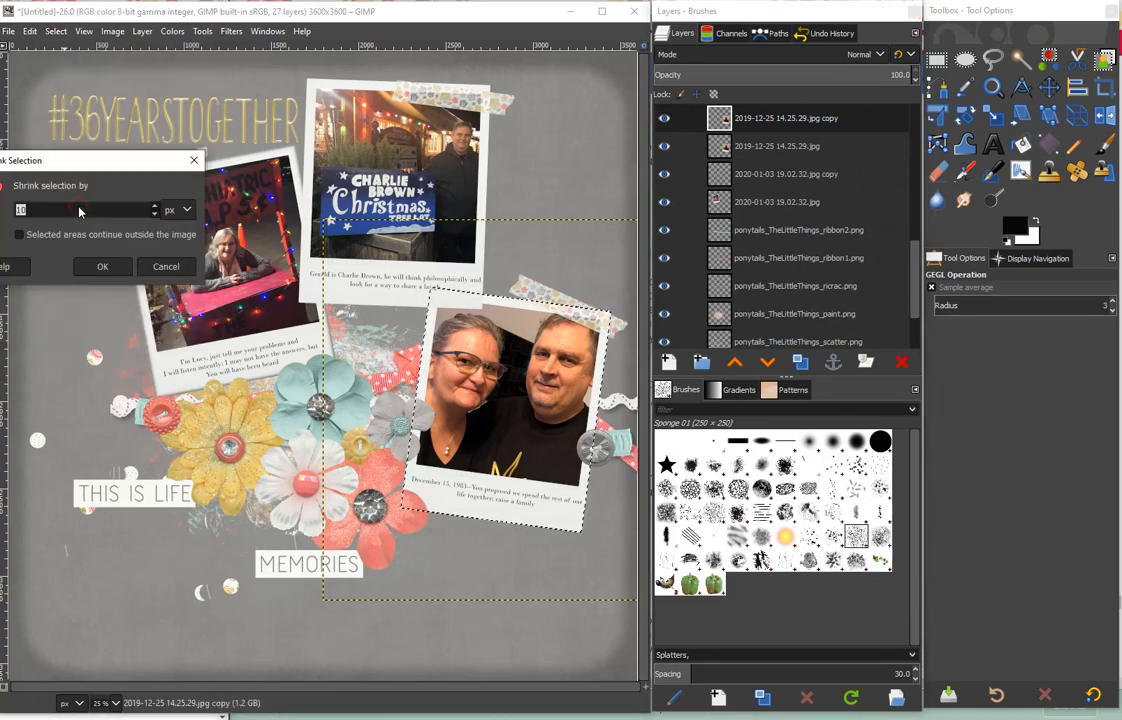
click(102, 267)
click(786, 58)
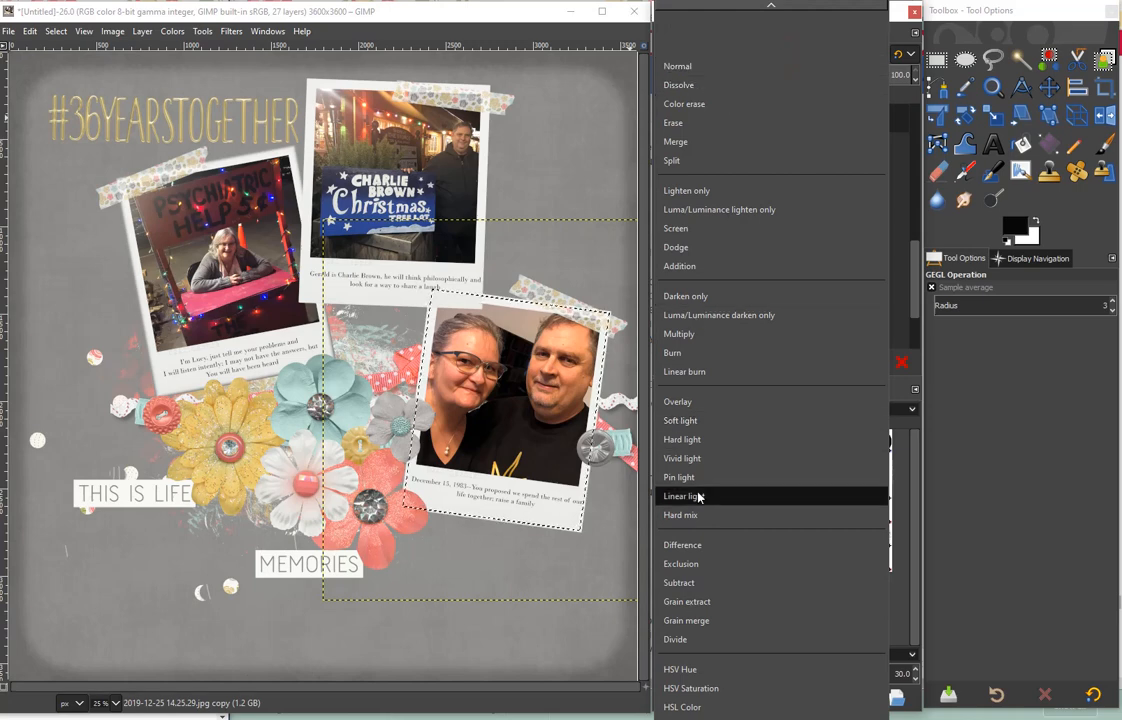
click(745, 542)
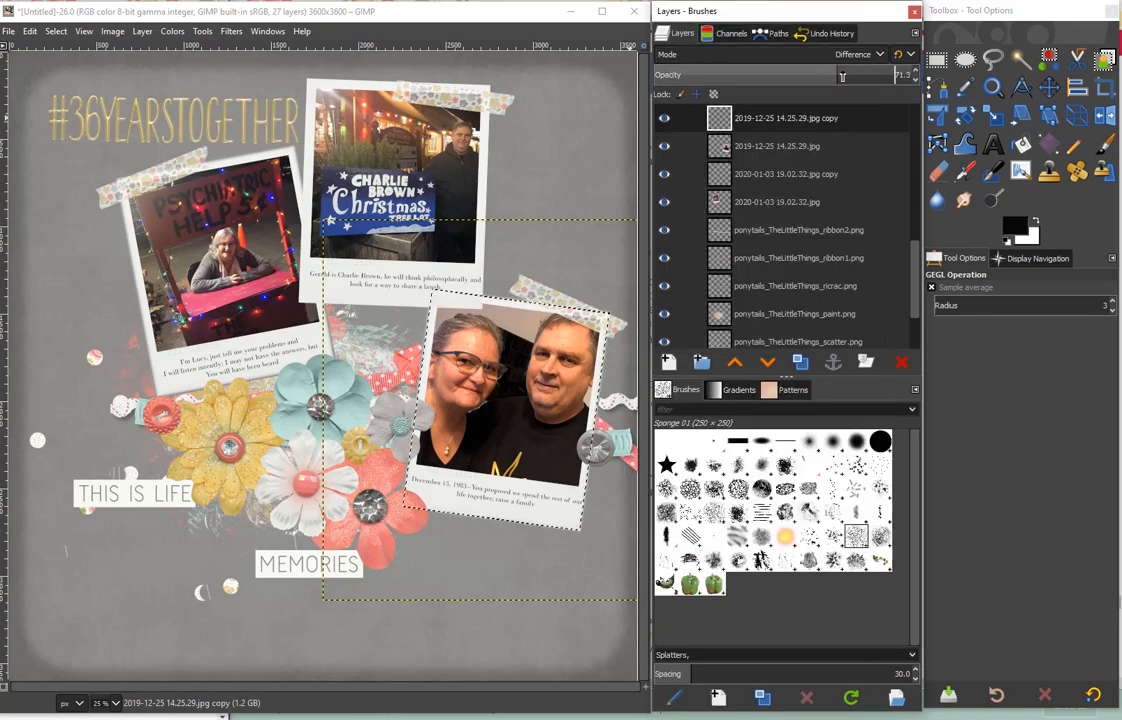
- Duplicate the Charlie Brown photo layer 2020-01-03 19.01.49.jpg and turn its alpha into a feathered selection
scroll(753, 152, up, 2)
click(753, 158)
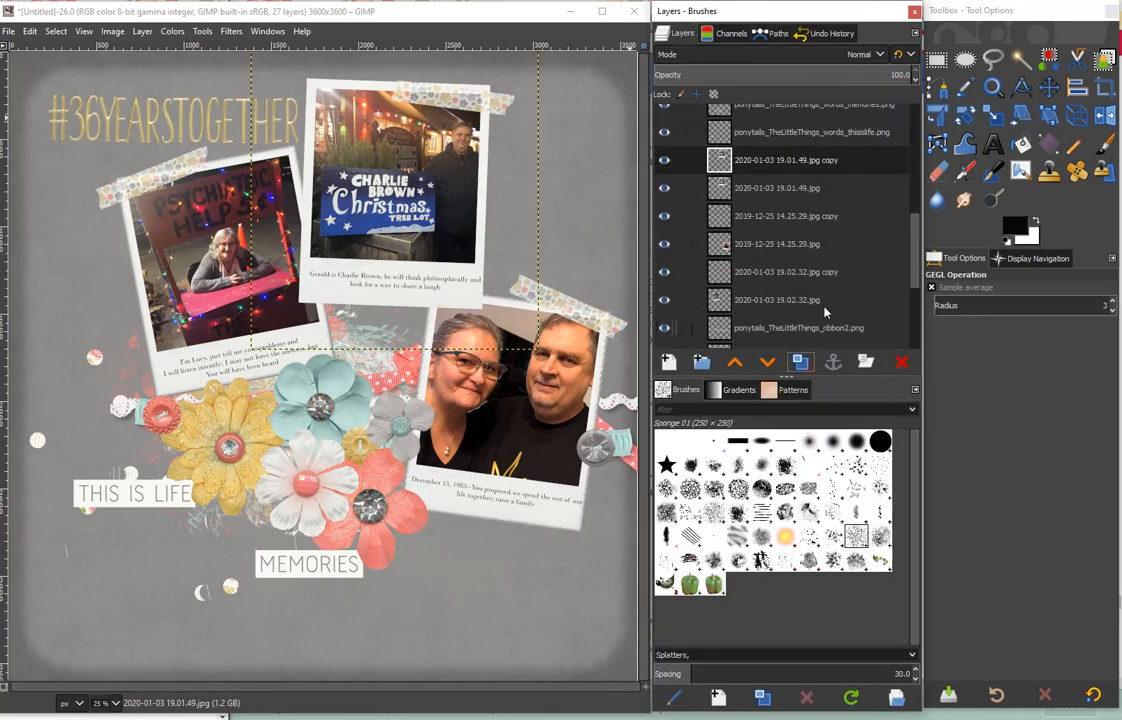
right_click(810, 162)
click(866, 611)
click(56, 31)
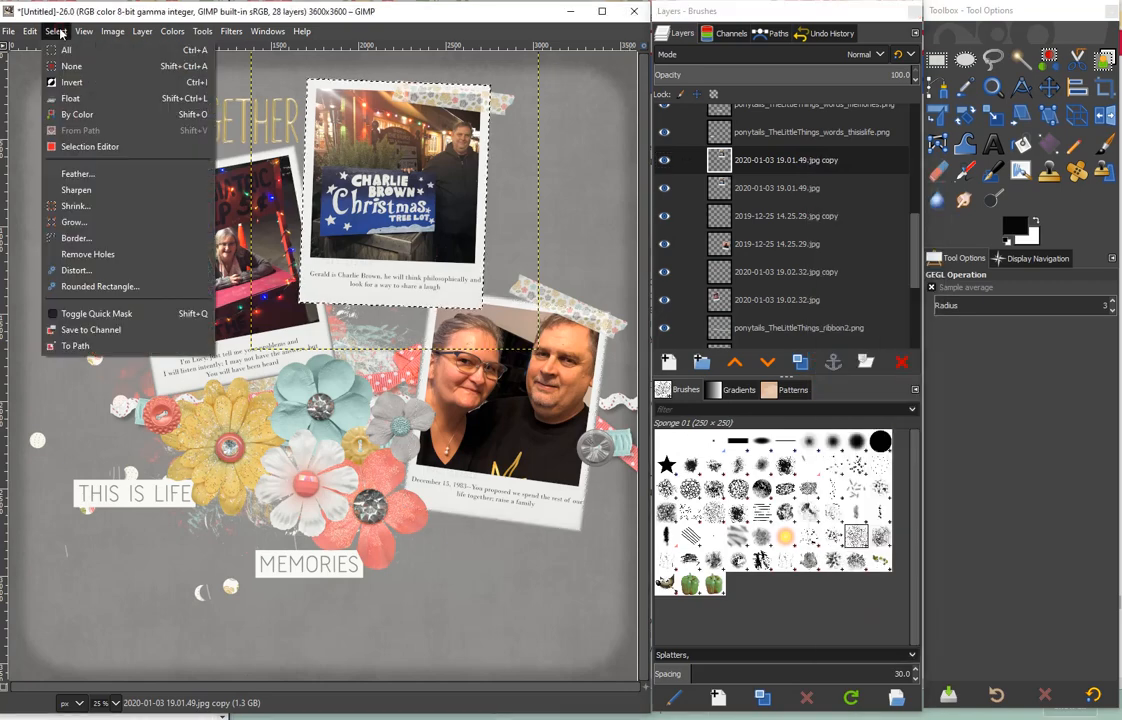
click(75, 152)
click(111, 228)
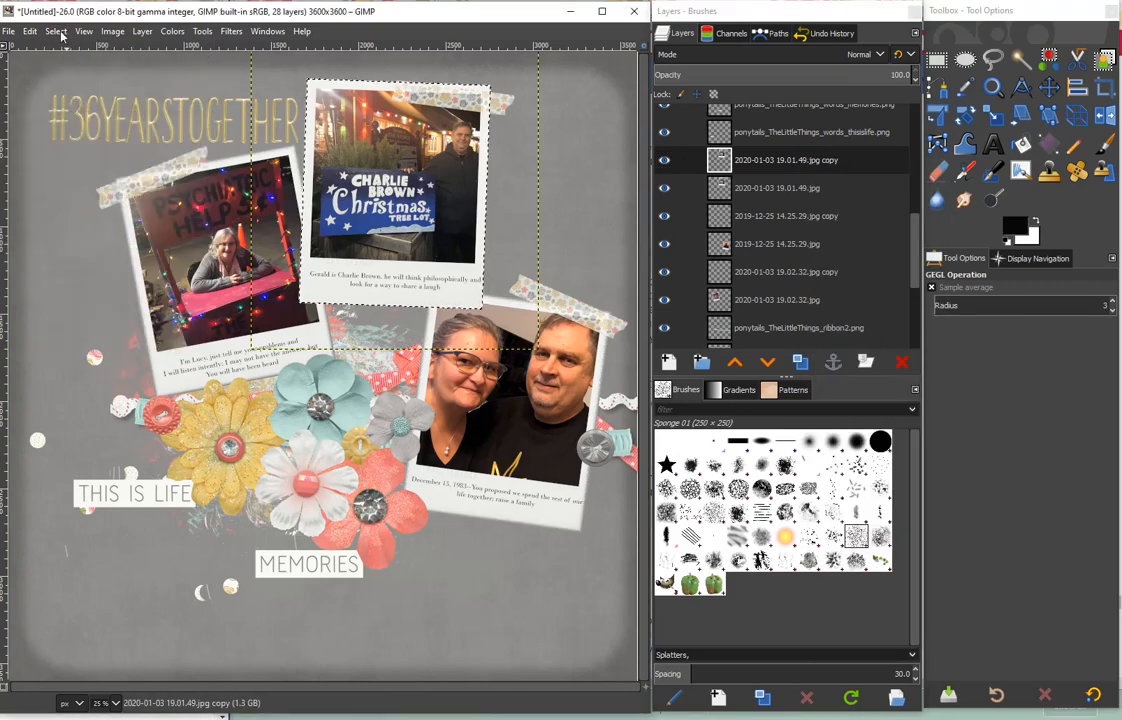
- Clear the shrunken selection from the Charlie Brown photo copy and set the copy's blend mode to Difference
click(56, 31)
click(60, 202)
click(95, 273)
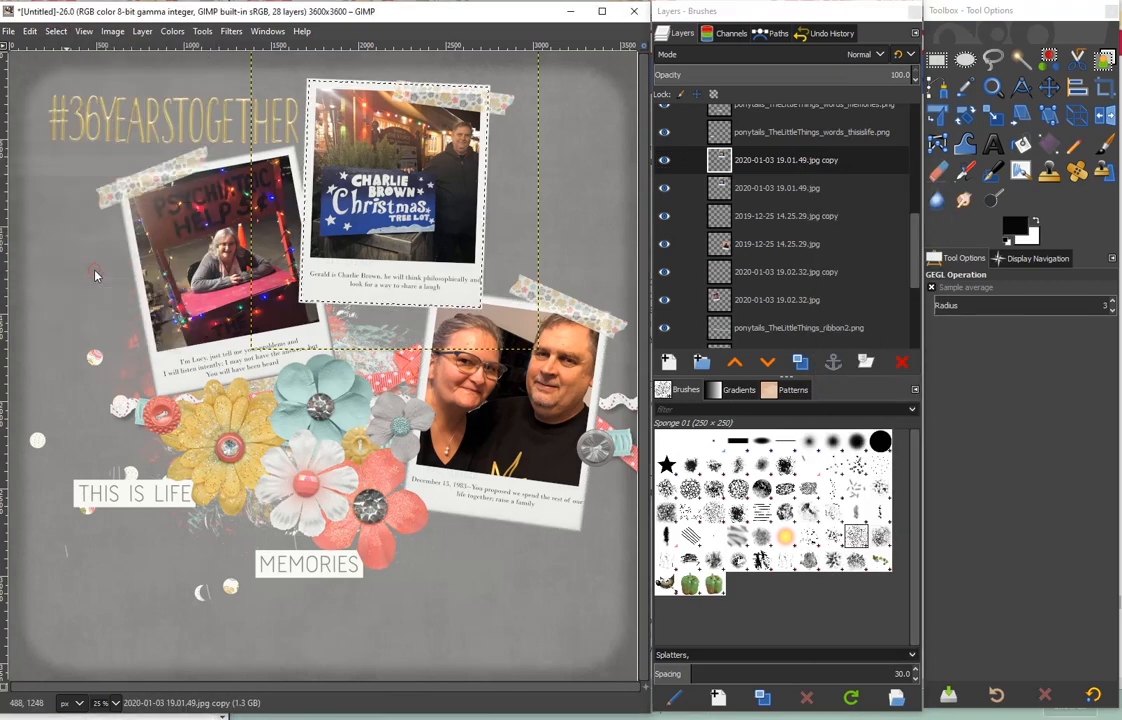
click(760, 53)
click(709, 538)
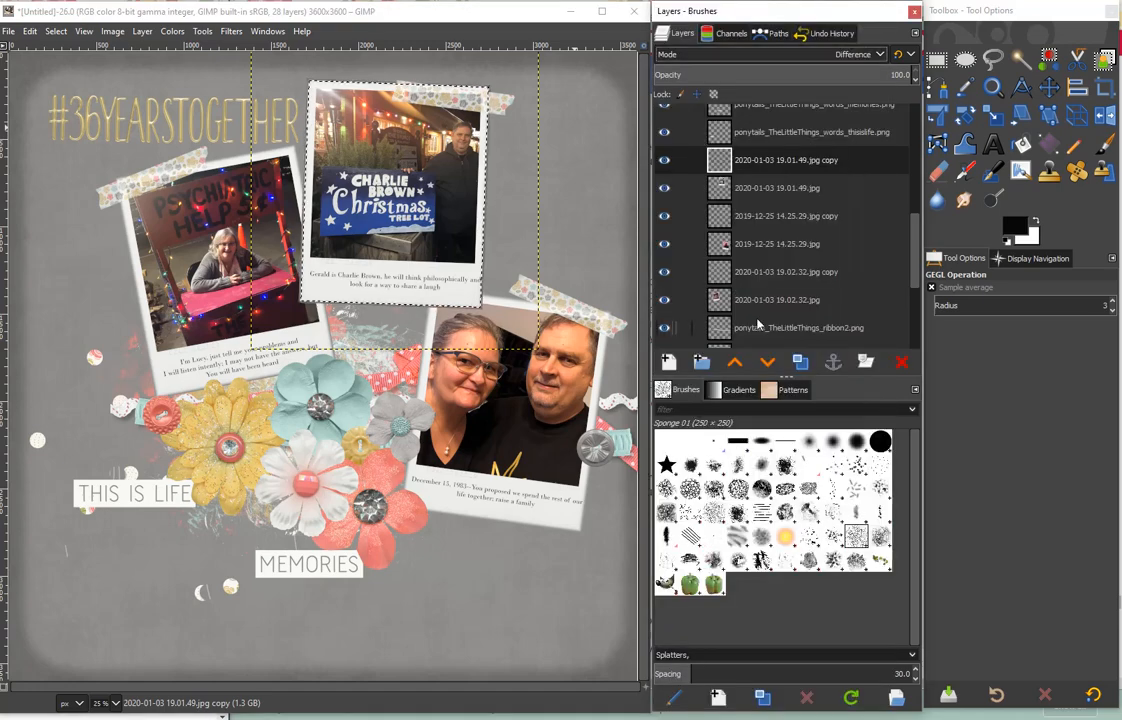
- Deselect everything and add a drop shadow to the THIS IS LIFE label with 20 px offsets, blur radius 10 and opacity 0.5
click(818, 134)
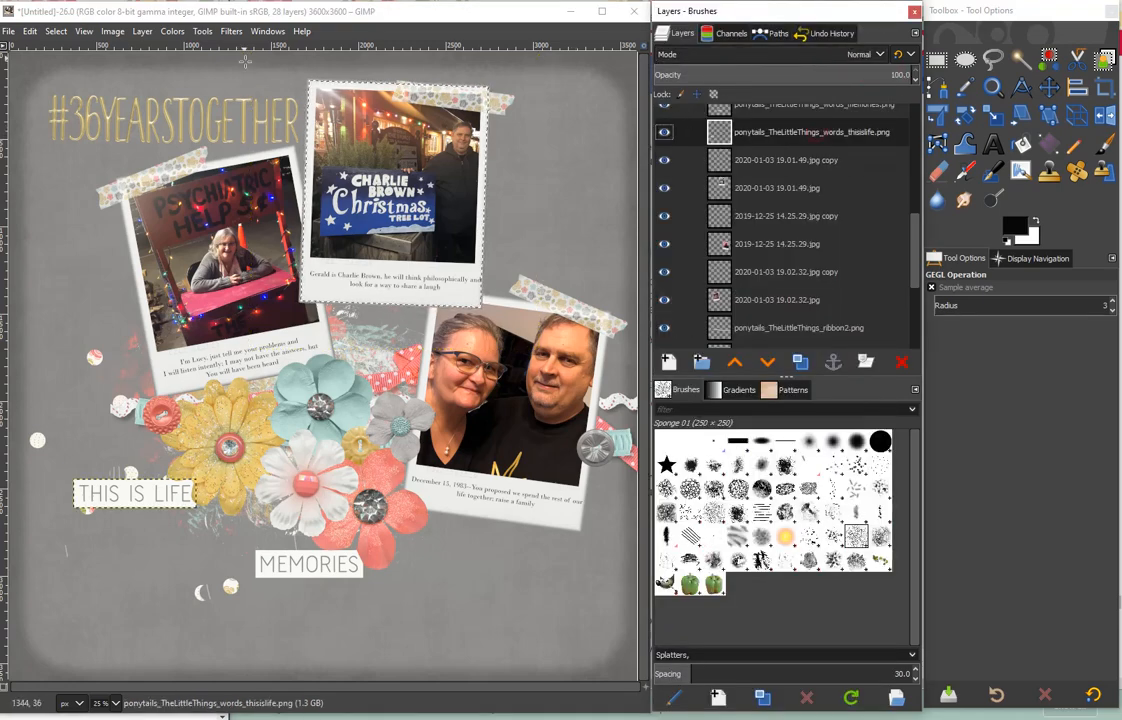
click(56, 31)
click(231, 31)
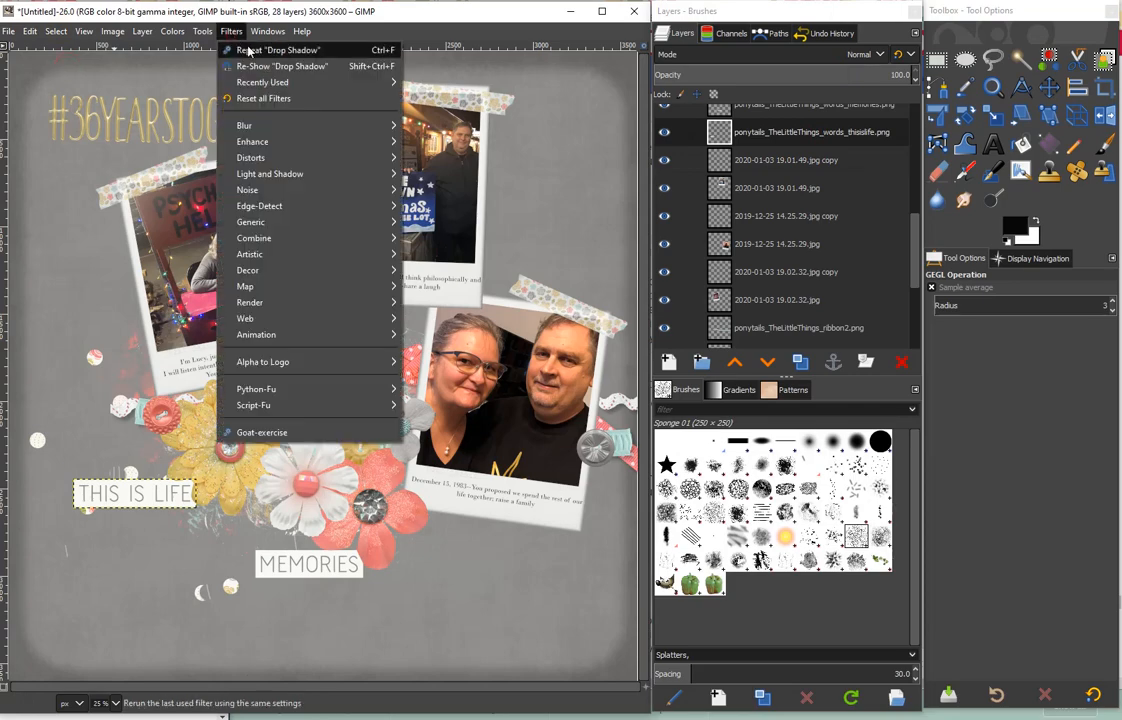
mouse_move(320, 166)
click(450, 261)
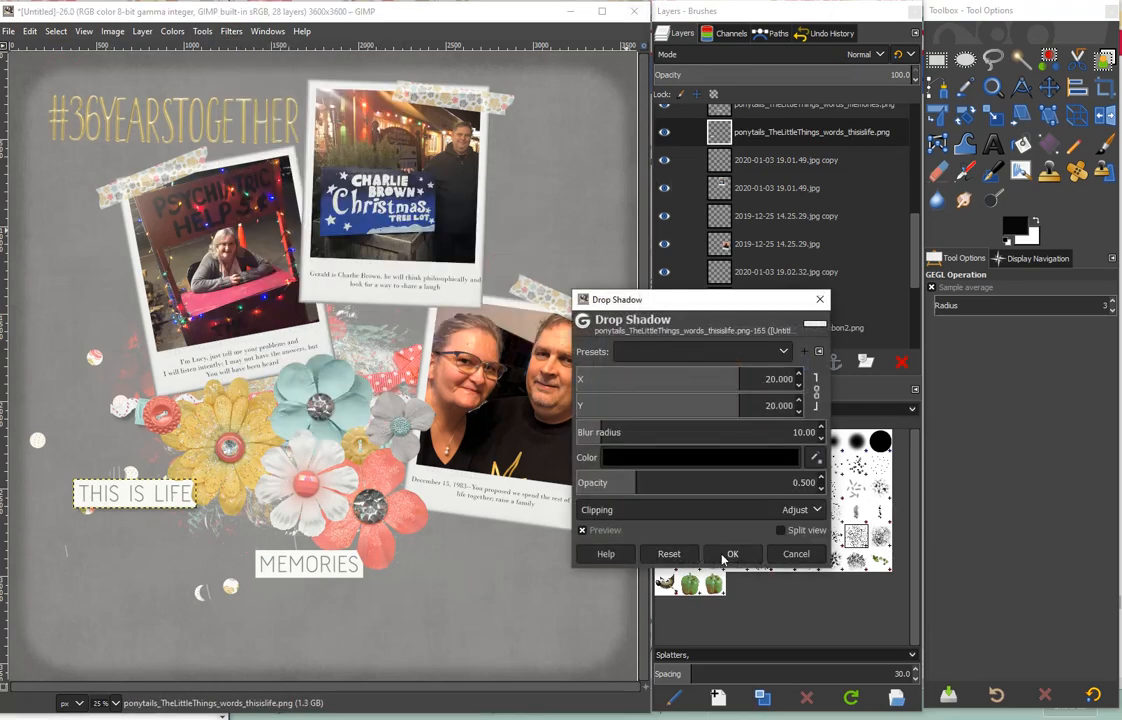
click(729, 551)
- Add a drop shadow to the MEMORIES word label layer
scroll(874, 300, up, 4)
click(784, 207)
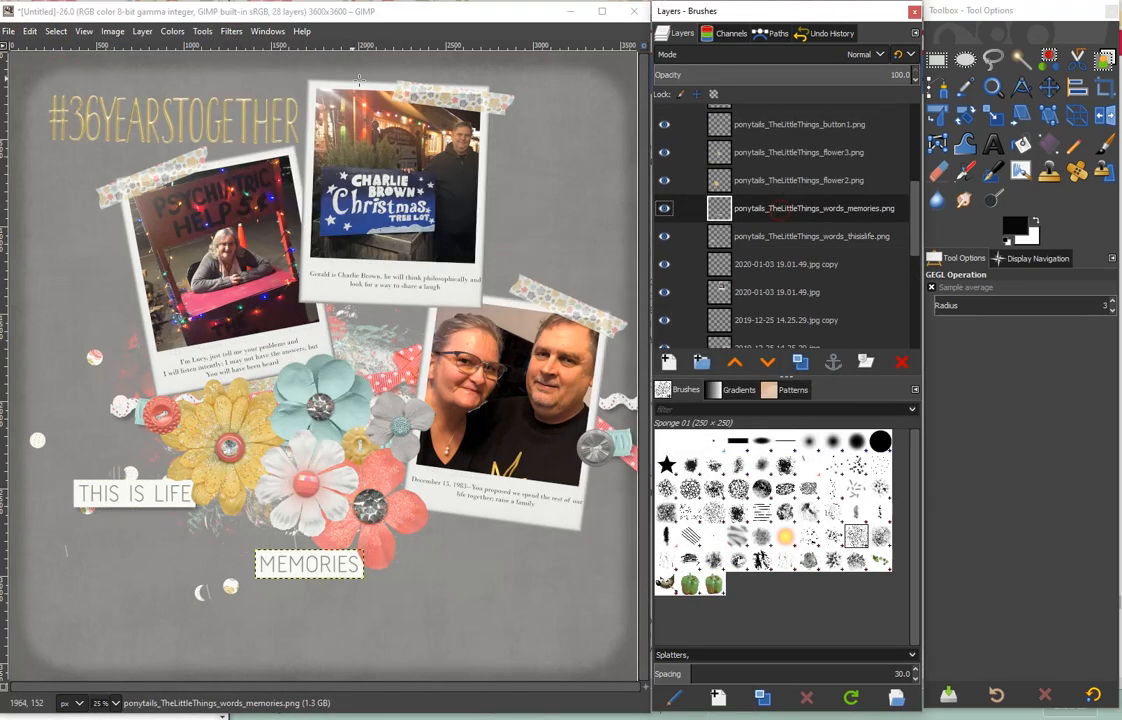
click(231, 31)
mouse_move(330, 173)
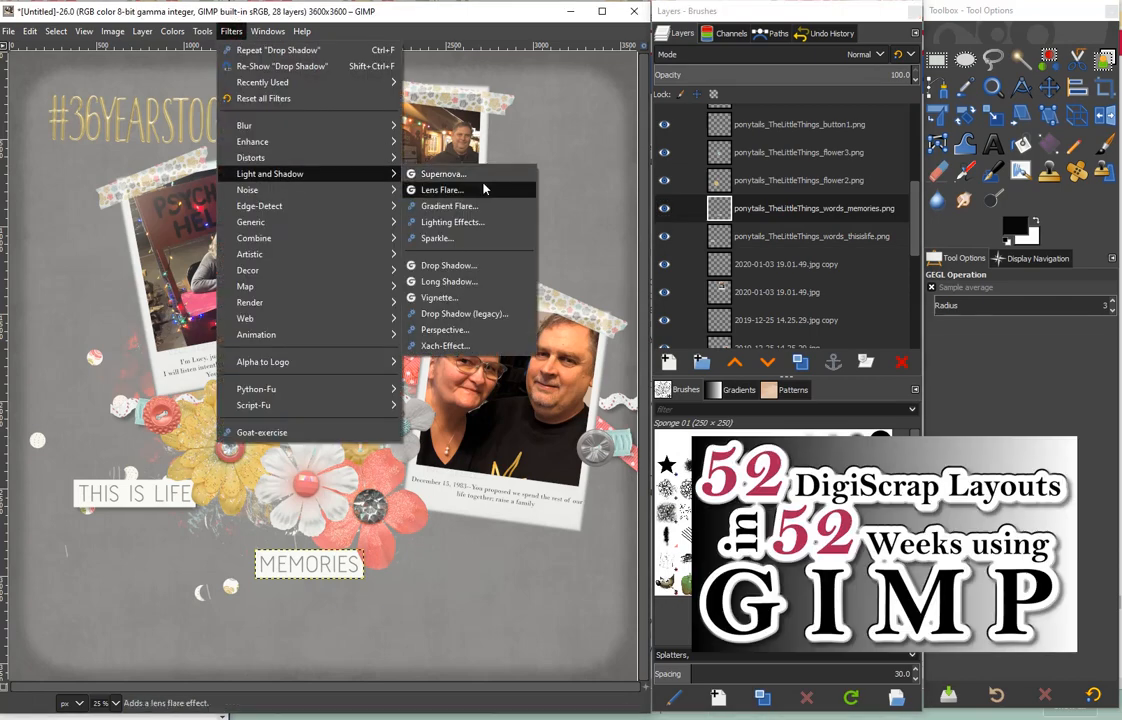
click(449, 265)
click(729, 551)
- Add a drop shadow to the yellow flower2 layer with X and Y offsets of 20 and blur radius 10
click(799, 180)
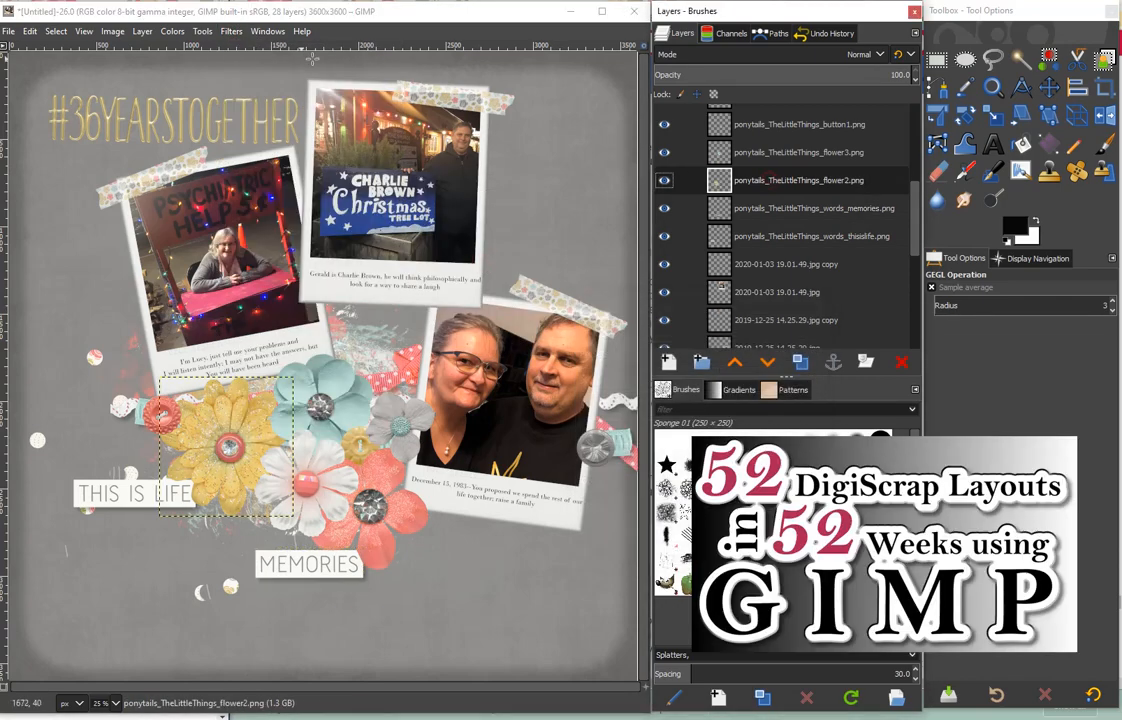
click(231, 31)
mouse_move(270, 173)
click(440, 261)
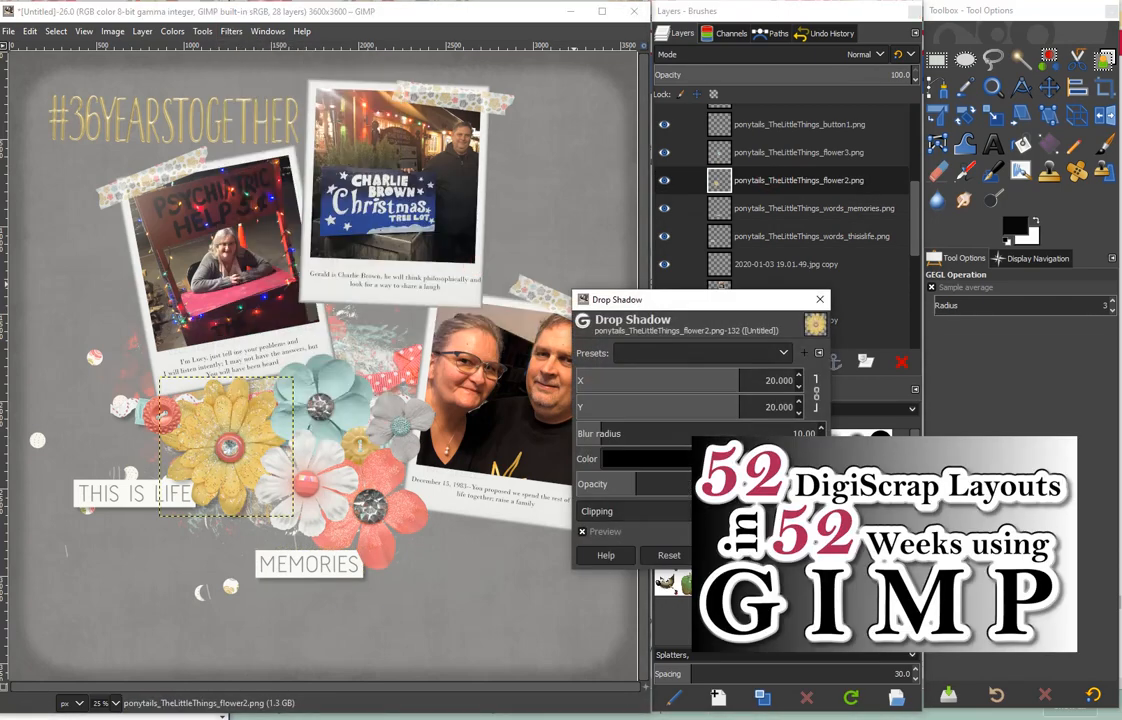
click(727, 623)
- Add a drop shadow to the teal flower3 layer, keeping the same shadow settings as on the yellow flower
click(780, 152)
click(231, 31)
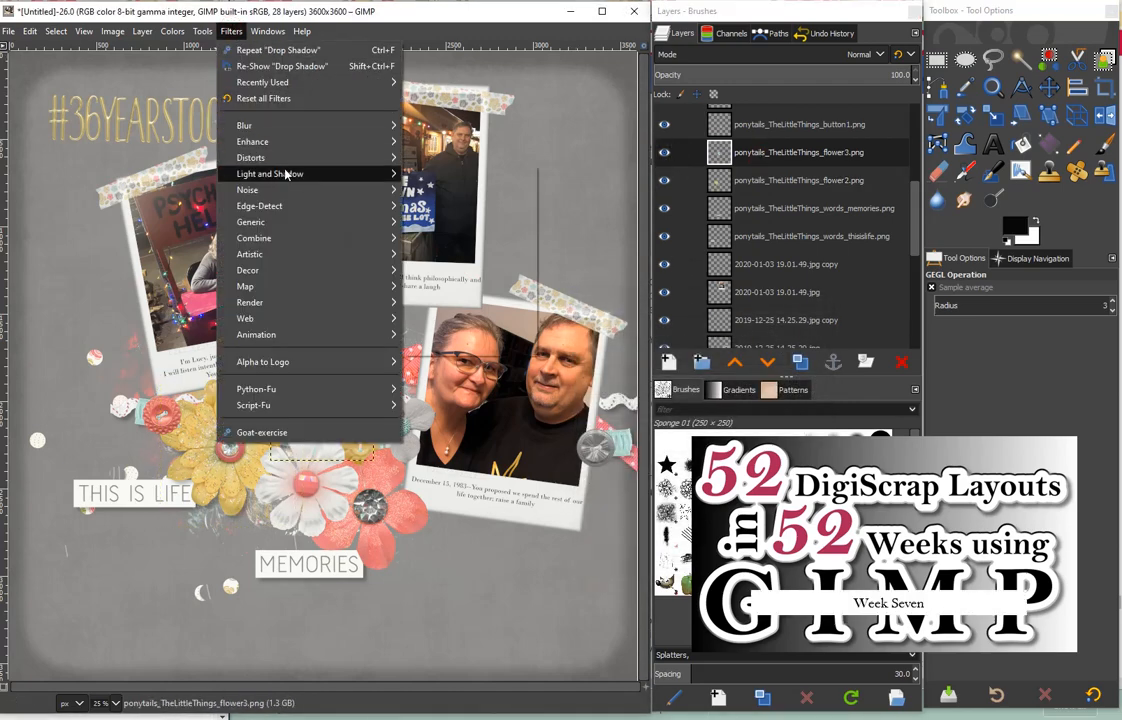
mouse_move(288, 173)
click(449, 265)
click(729, 553)
- Add a drop shadow to the yellow button1 layer with X and Y offsets of 20 and blur radius 10
click(790, 124)
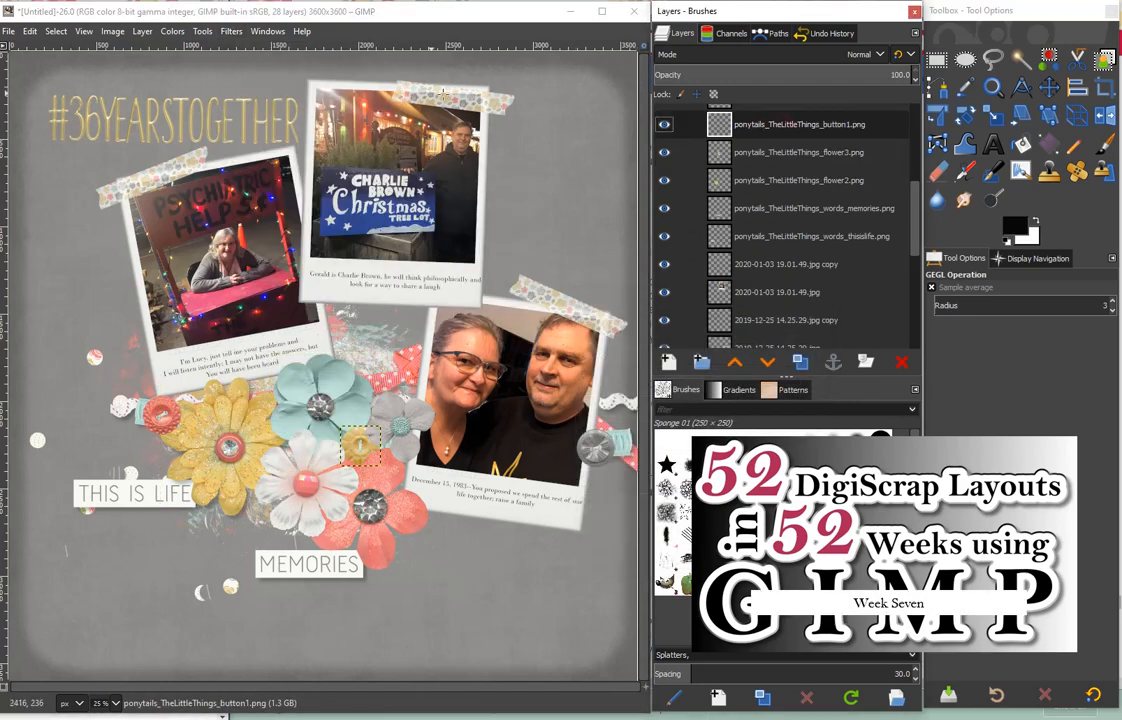
click(231, 31)
mouse_move(270, 173)
click(446, 263)
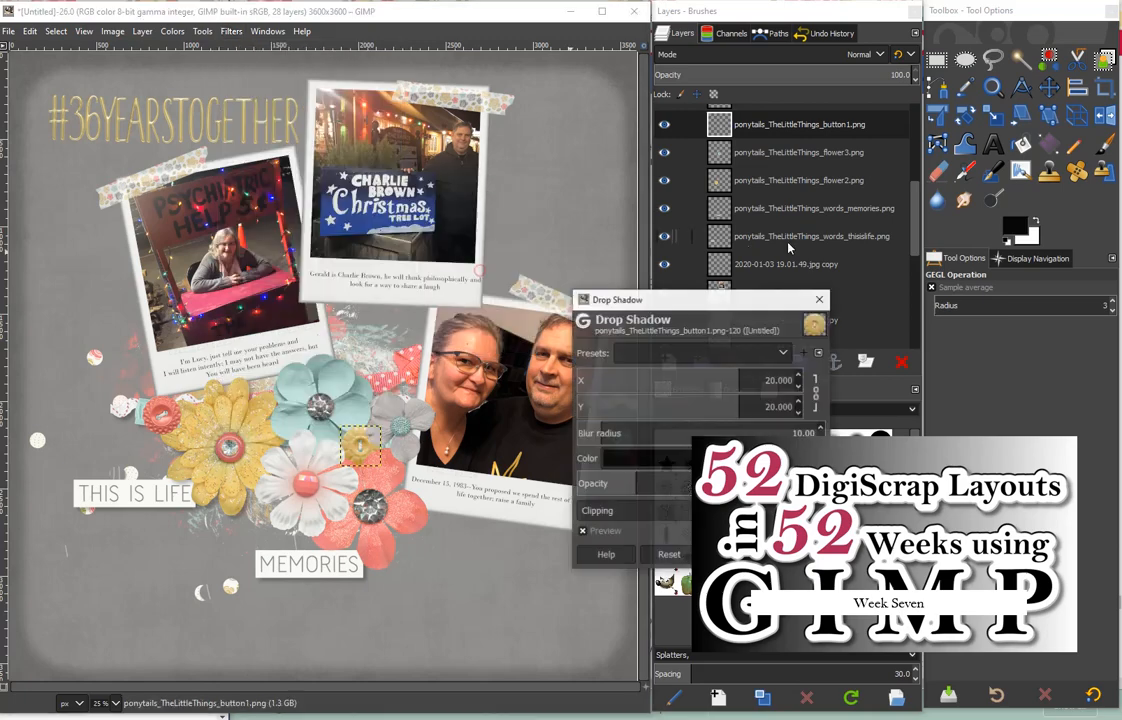
click(729, 553)
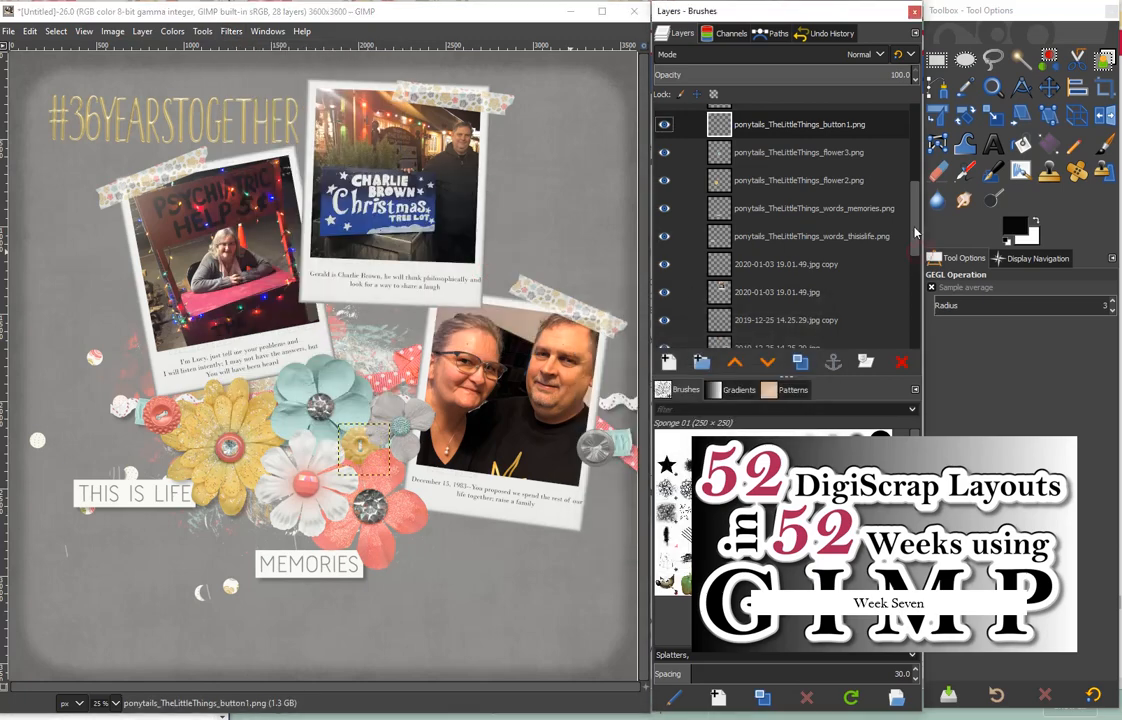
- Add a drop shadow to the coral flower4 layer with 20 px offsets and blur radius 10
drag(915, 231, 915, 176)
click(793, 271)
click(231, 31)
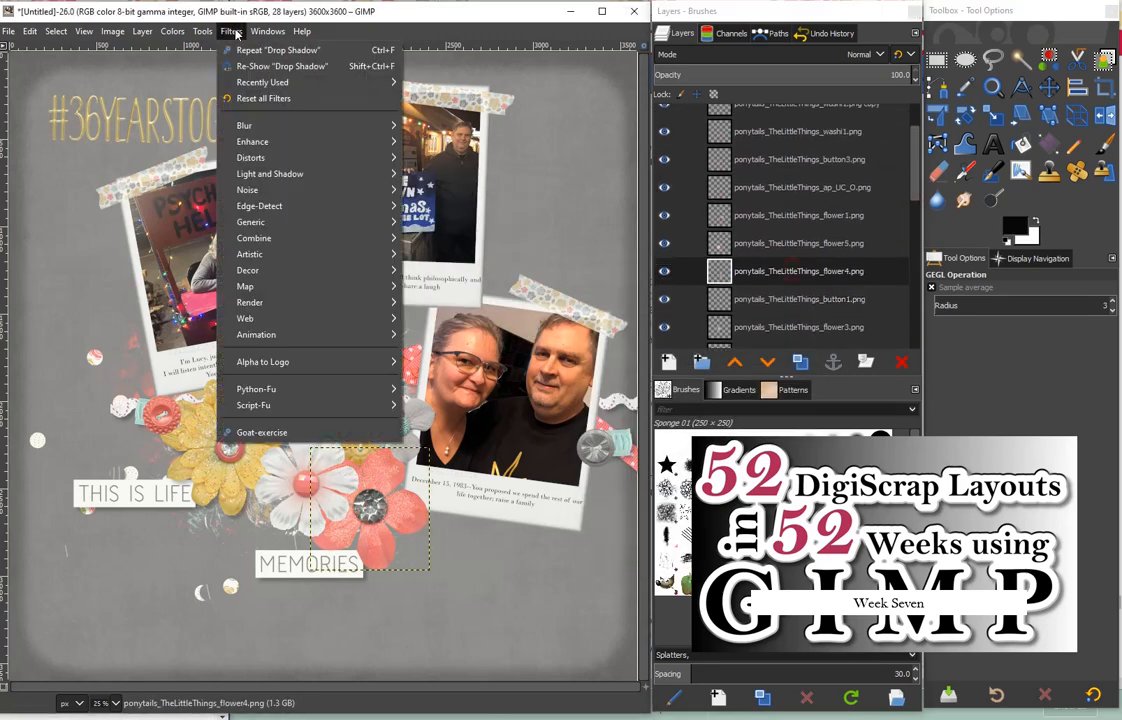
mouse_move(270, 173)
click(446, 262)
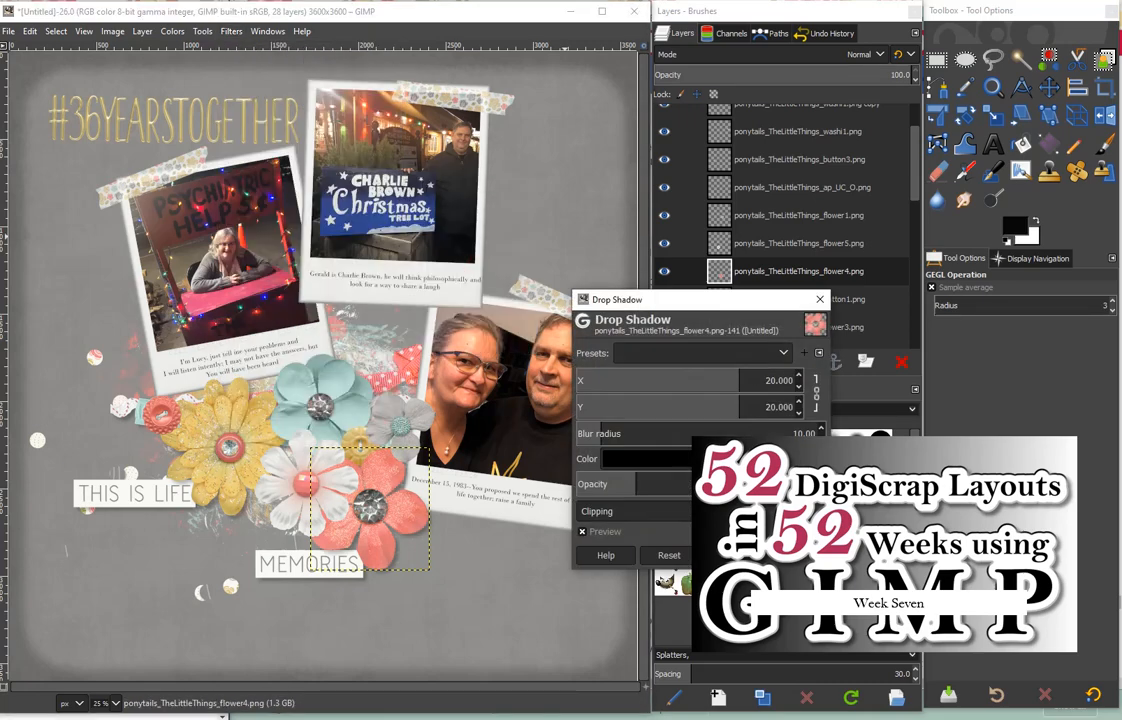
click(729, 553)
- Add a drop shadow to the white flower5 layer using the same shadow settings
click(790, 243)
click(231, 31)
mouse_move(270, 173)
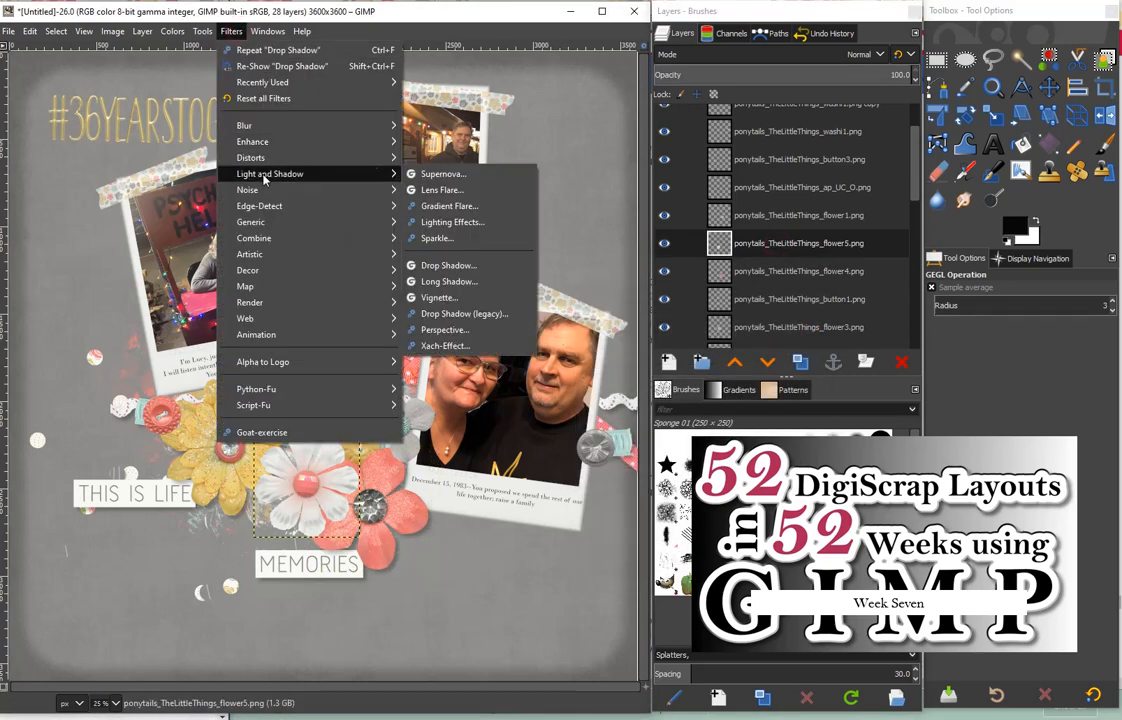
click(446, 262)
click(729, 553)
- Add a drop shadow to the gray flower1 layer with X and Y offsets of 20 and blur radius 10
click(720, 215)
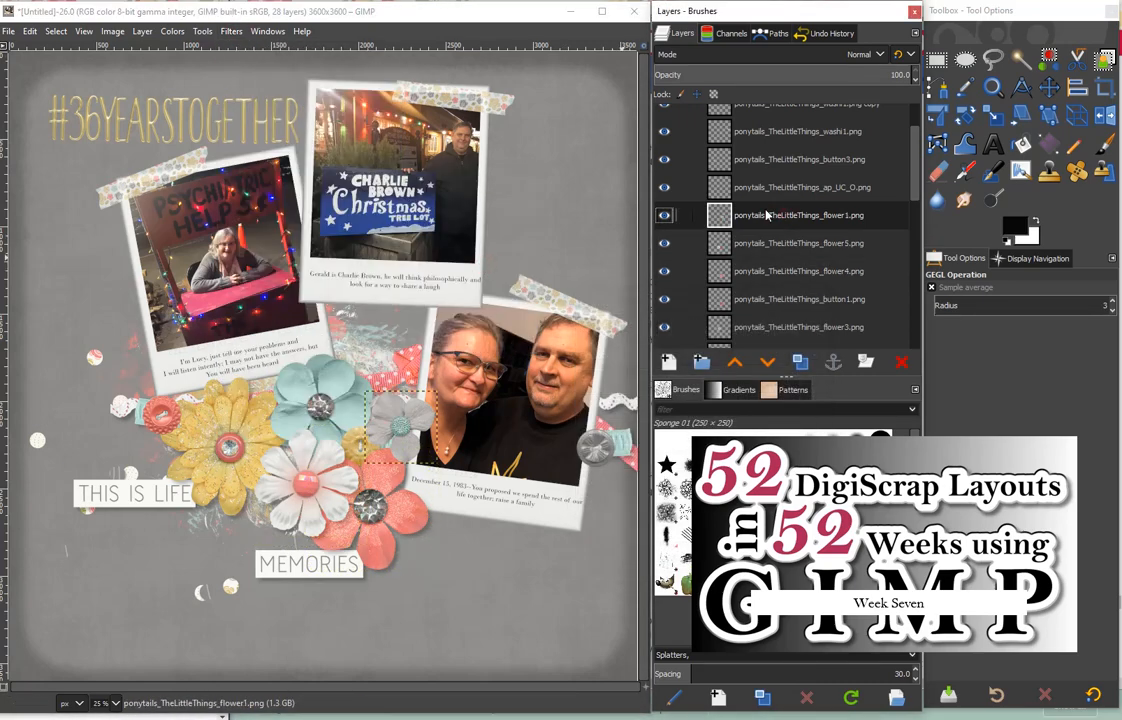
click(231, 31)
mouse_move(270, 173)
click(473, 263)
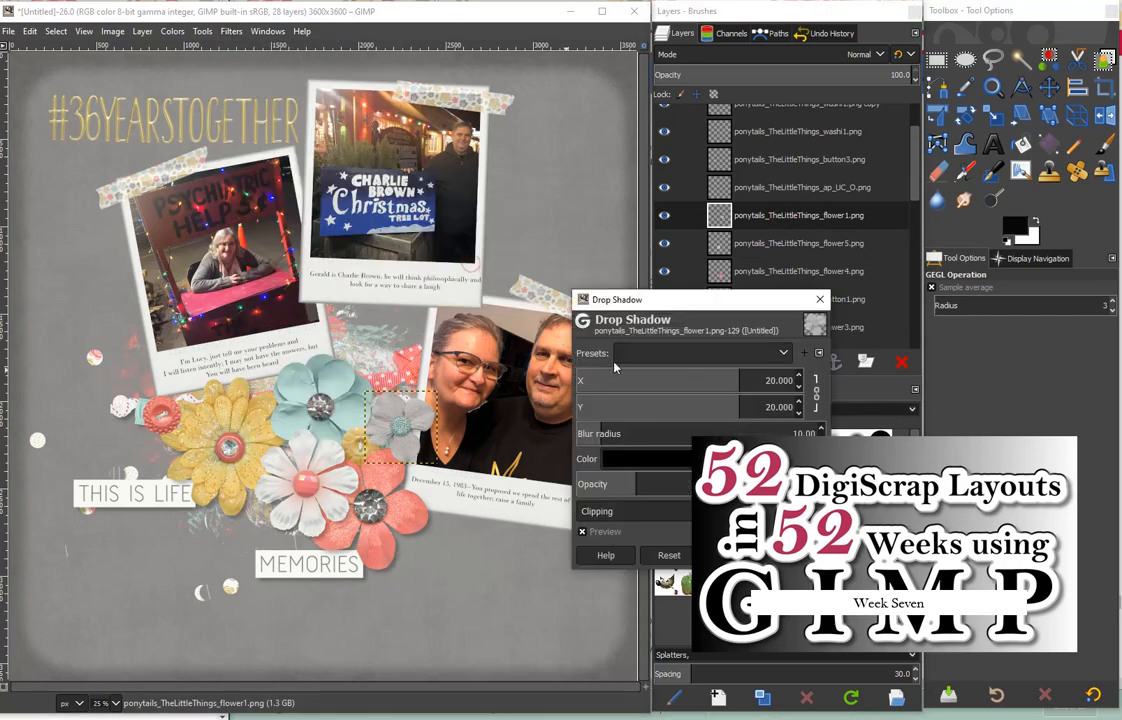
click(729, 553)
- Add a drop shadow to the gold #36YEARSTOGETHER title layer using the same shadow settings
click(766, 187)
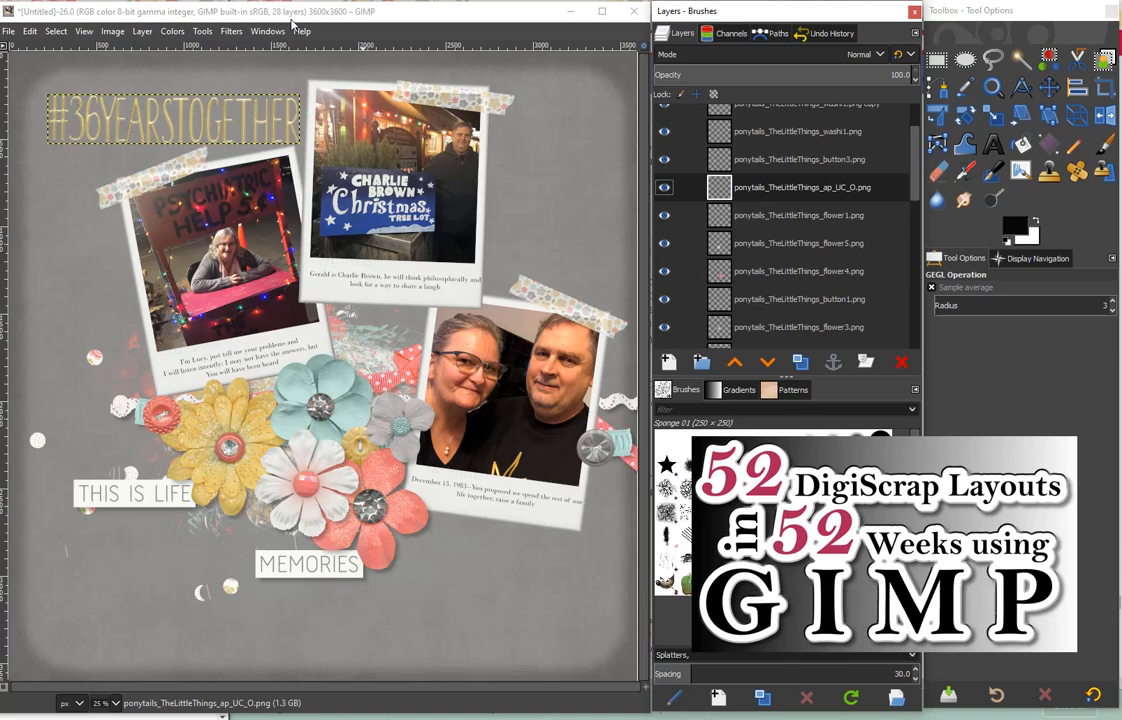
click(228, 33)
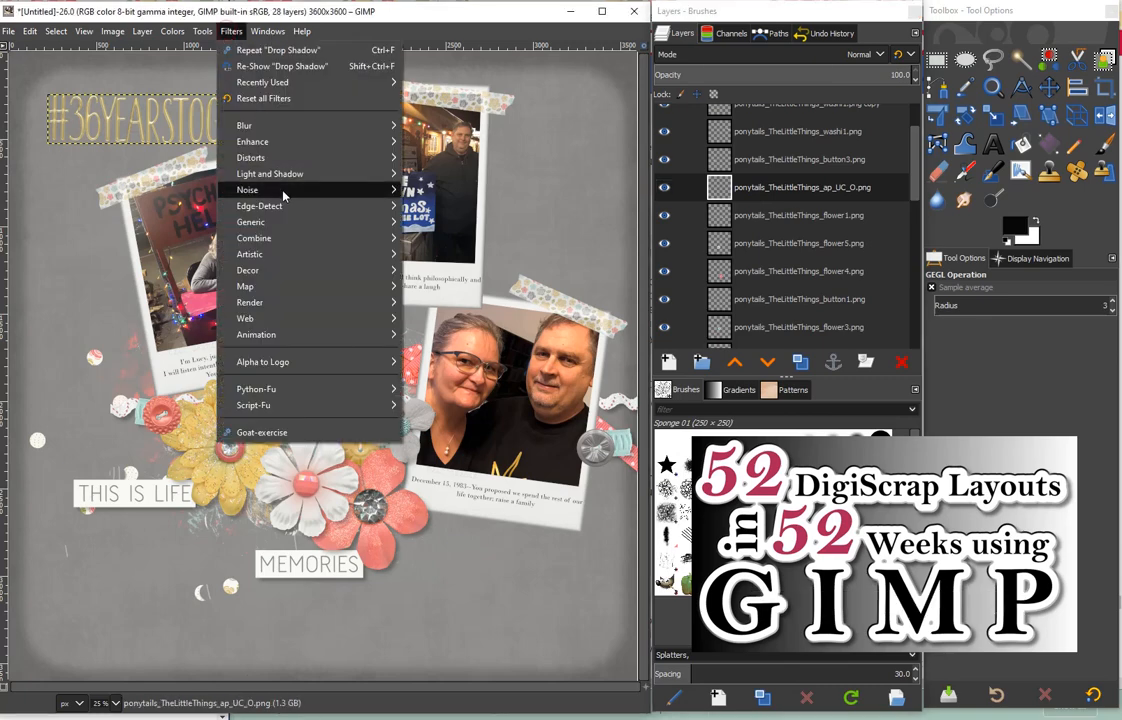
mouse_move(270, 173)
click(473, 263)
click(731, 553)
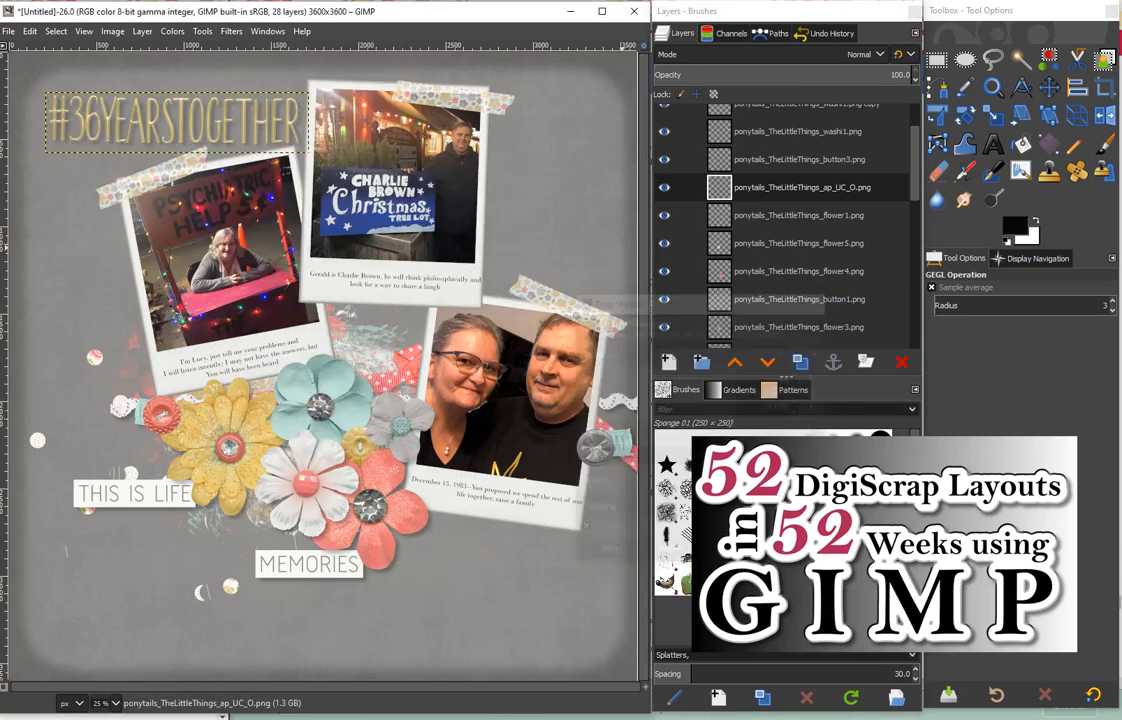
- Add a drop shadow to the coral button3 layer with 20 px offsets and blur radius 10
click(780, 159)
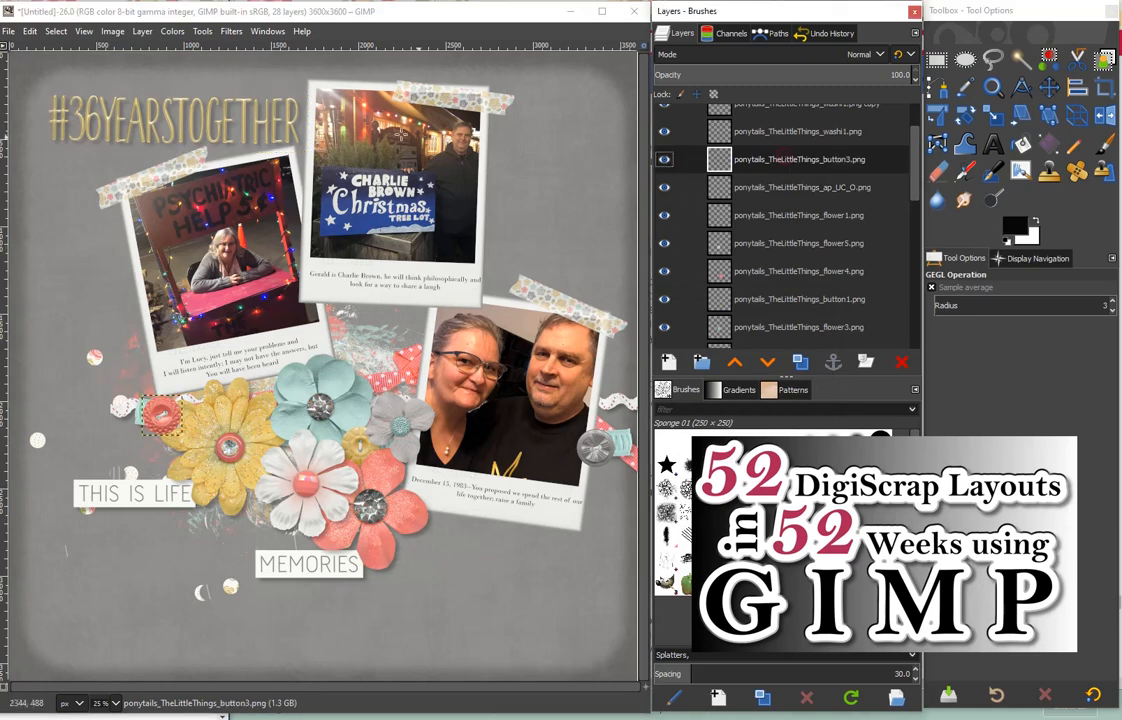
click(231, 31)
mouse_move(270, 173)
click(473, 263)
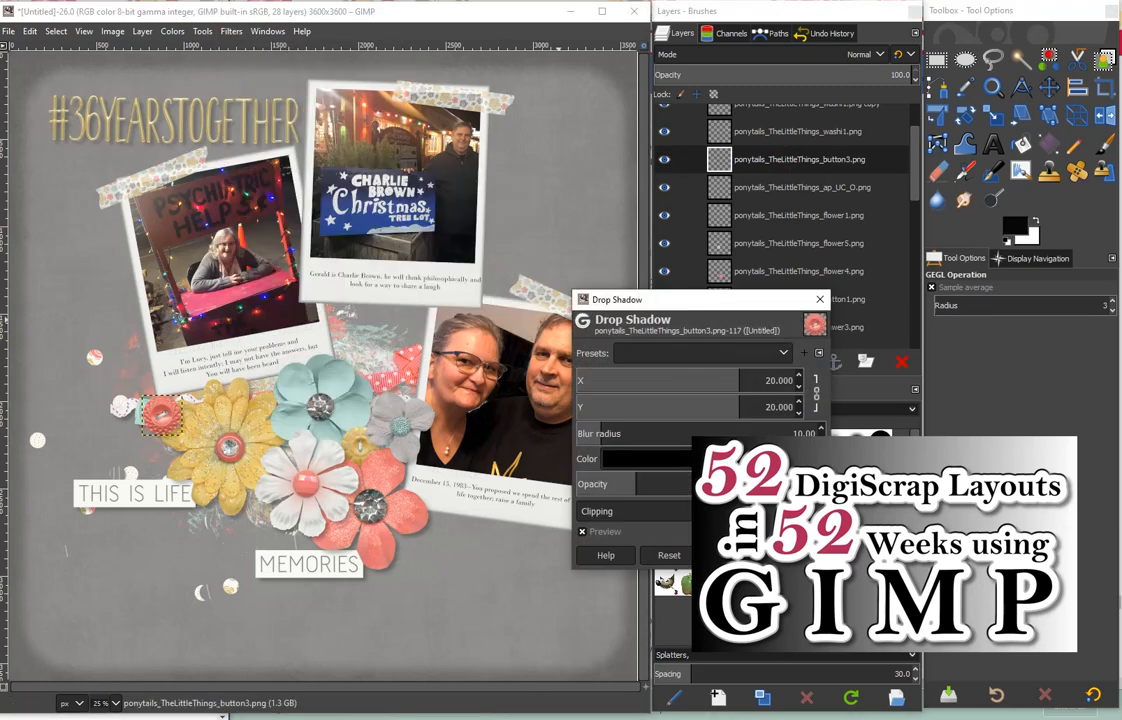
click(731, 555)
- Add a drop shadow to the gray button2 layer at the top of the layer stack
click(799, 135)
scroll(909, 165, up, 2)
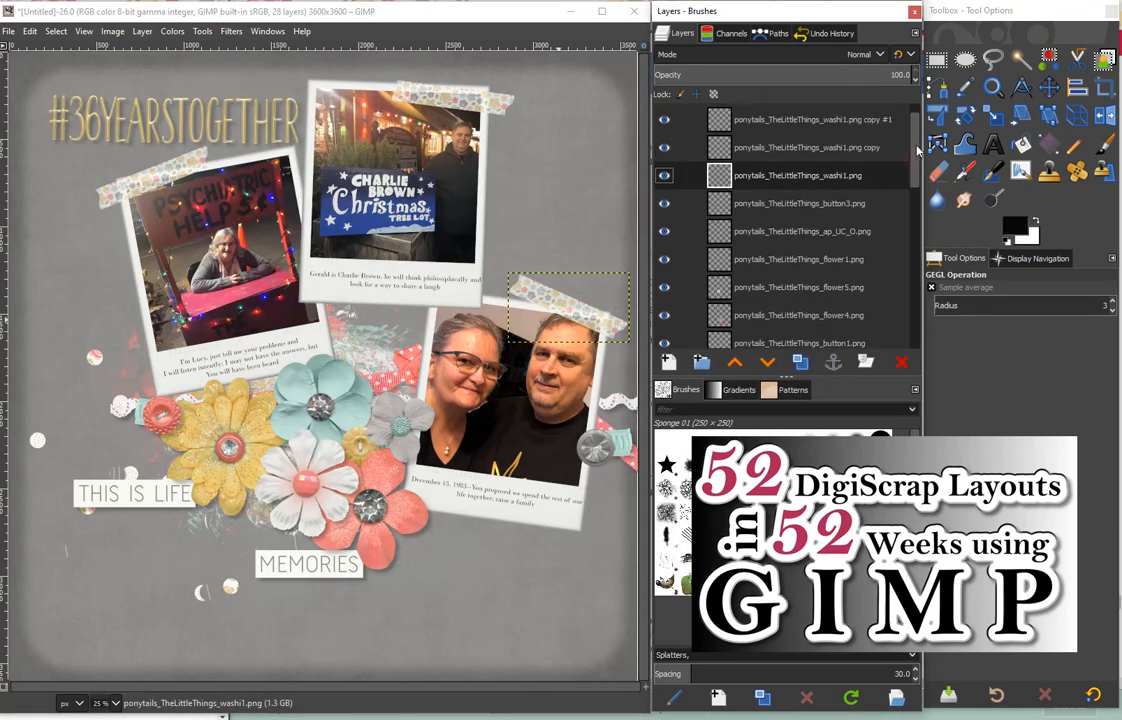
click(800, 118)
click(231, 31)
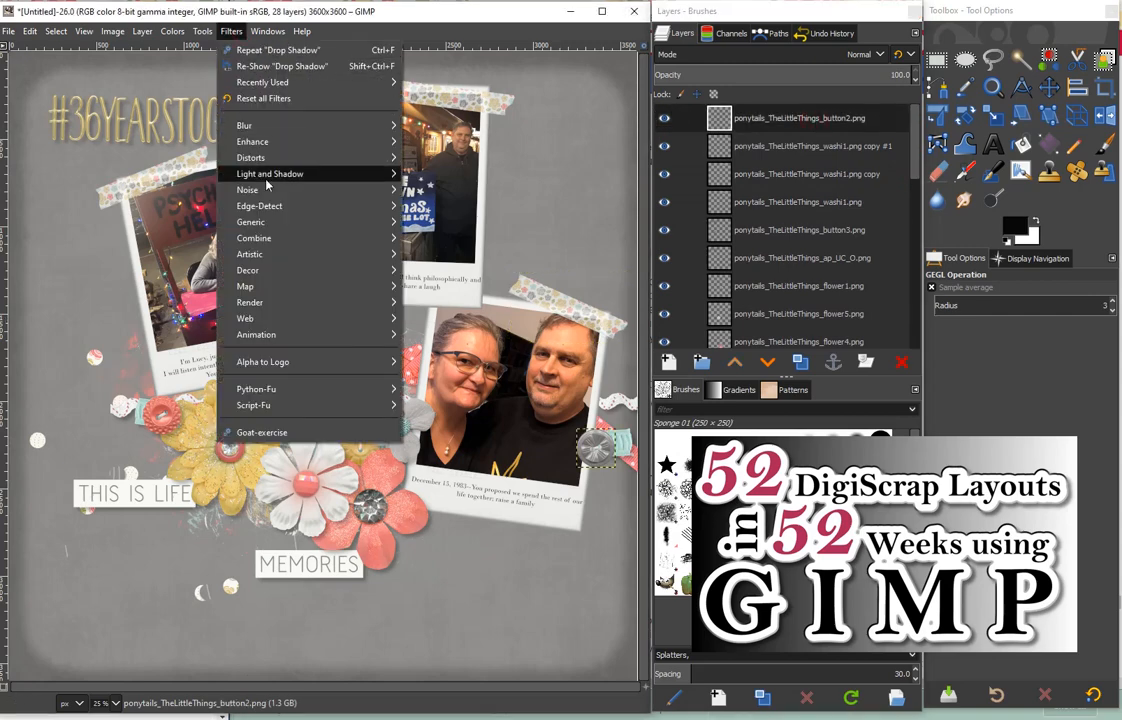
mouse_move(270, 173)
click(460, 262)
click(731, 555)
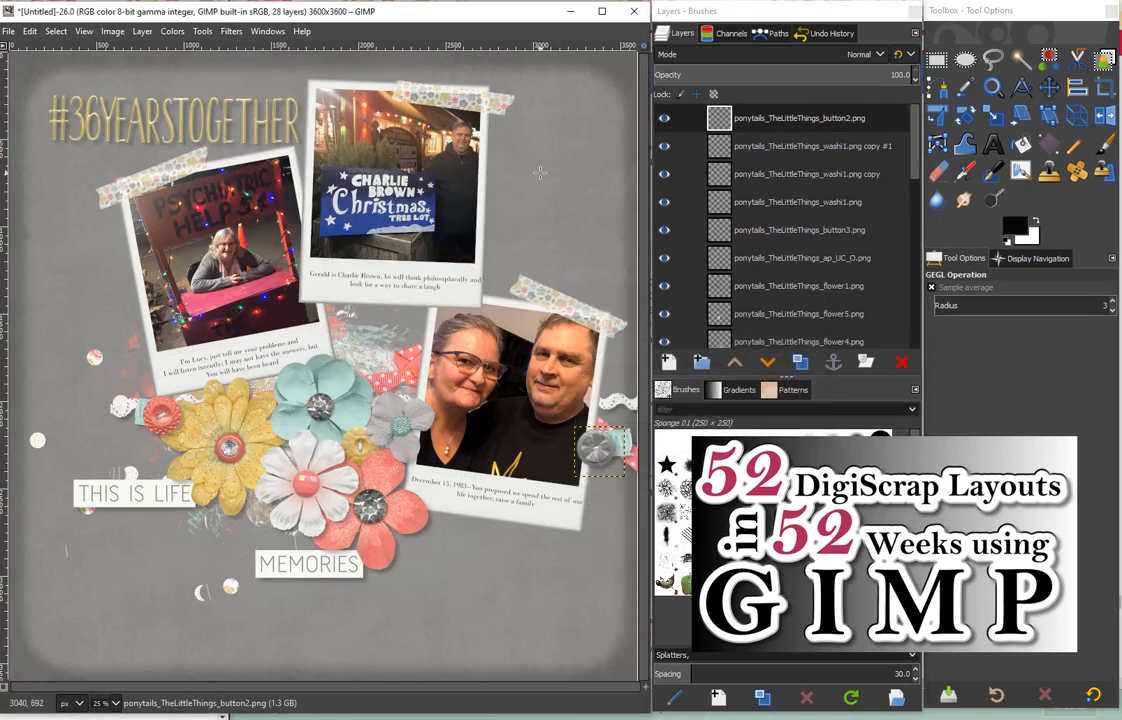